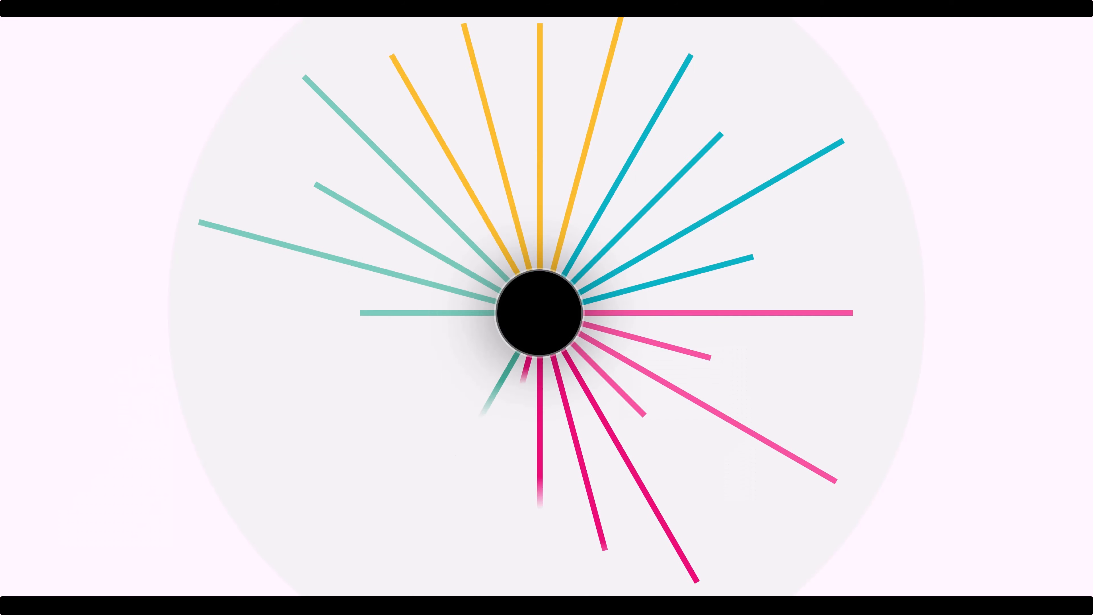
- End the slide show and add a blank slide after slide 3
{"action": "key", "text": "Escape"}
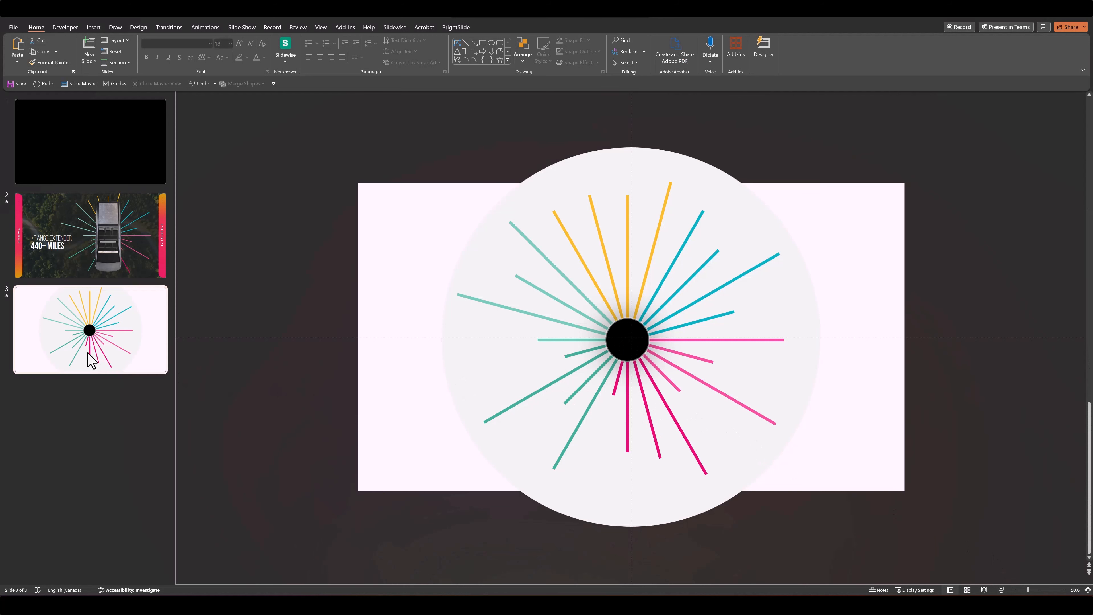
{"action": "right_click", "coordinate": [90, 394]}
{"action": "left_click", "coordinate": [106, 423]}
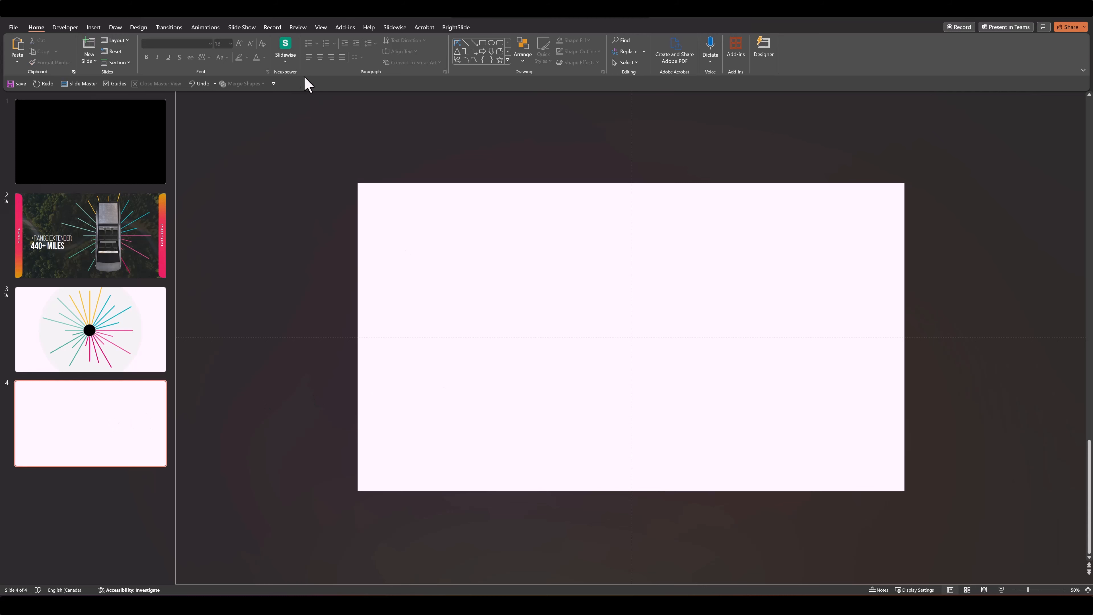
- Draw a circle about 38.1 cm across, spanning the slide's full height, and centre it horizontally on the slide
{"action": "left_click", "coordinate": [491, 50]}
{"action": "left_click_drag", "start_coordinate": [529, 185], "coordinate": [800, 490]}
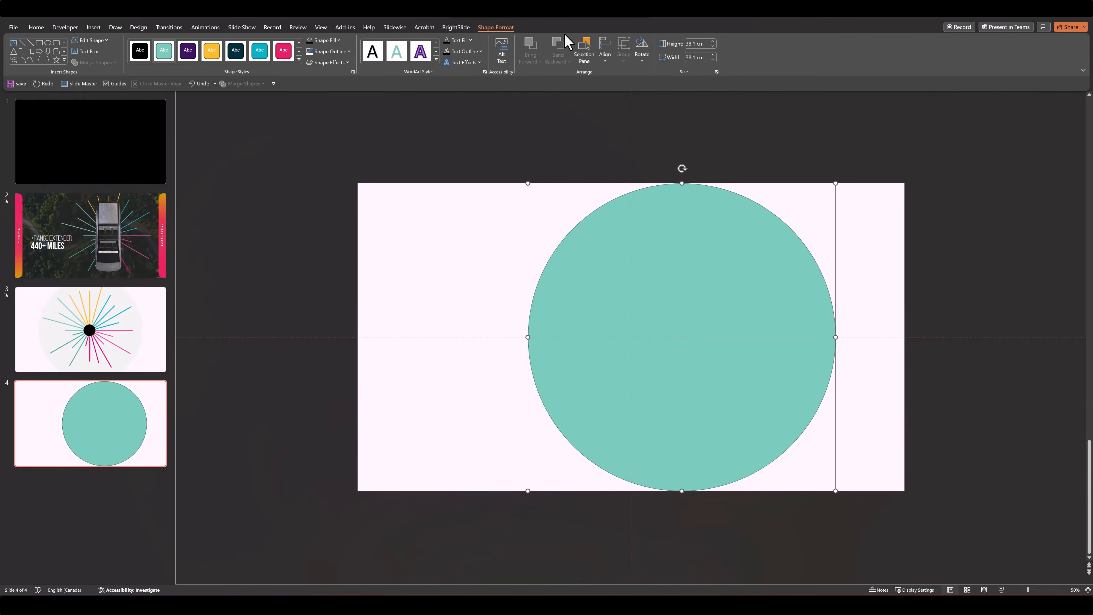
{"action": "left_click", "coordinate": [457, 27]}
{"action": "left_click", "coordinate": [45, 40]}
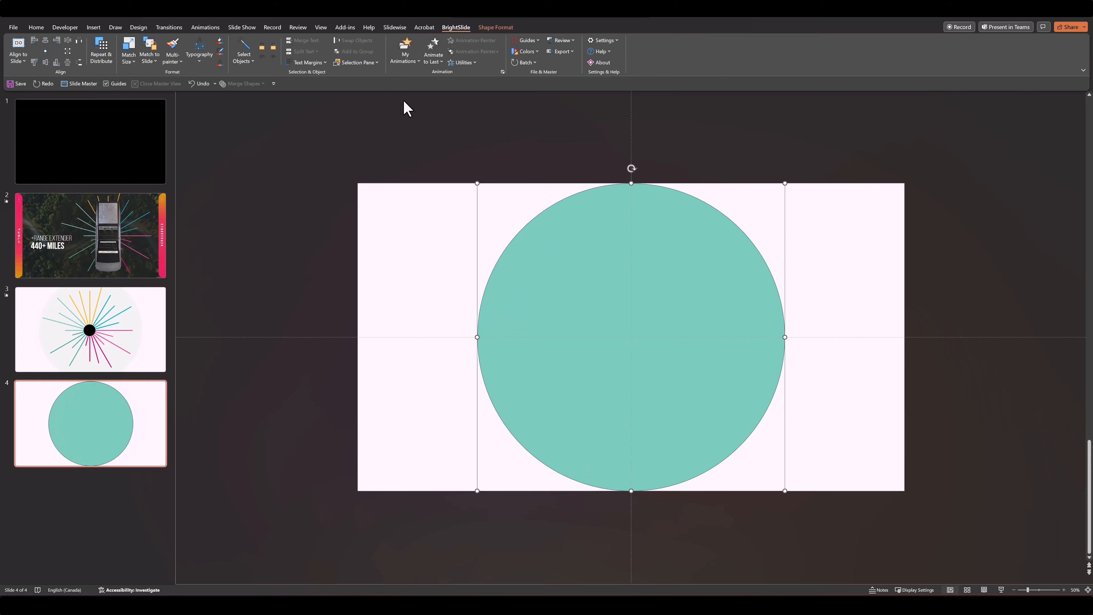
- Fill the large circle with a grey theme colour and lock it in place
{"action": "left_click", "coordinate": [480, 30]}
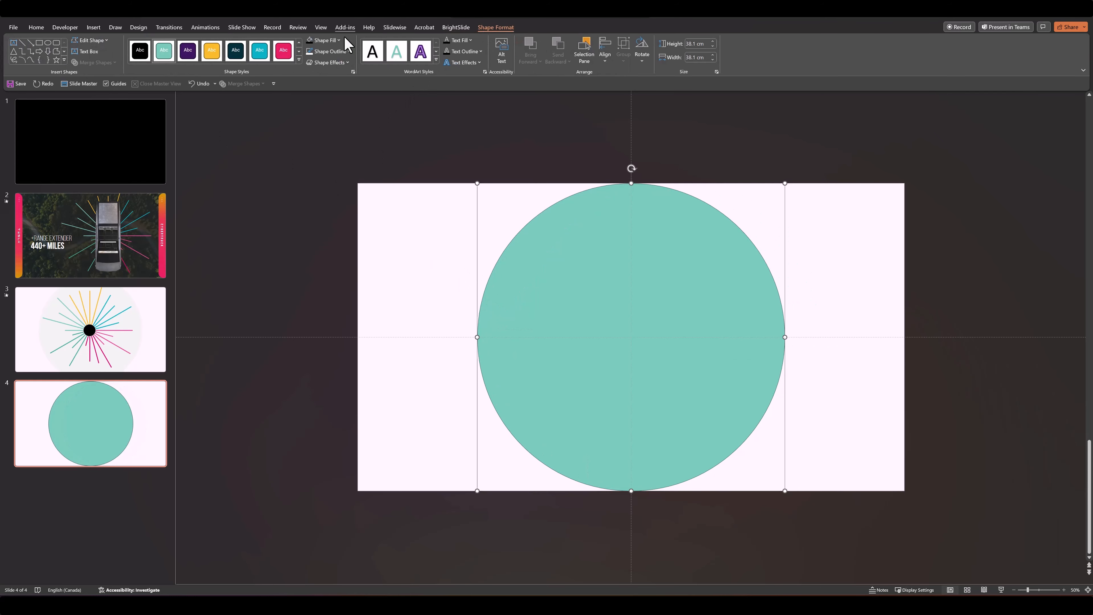
{"action": "left_click", "coordinate": [314, 43]}
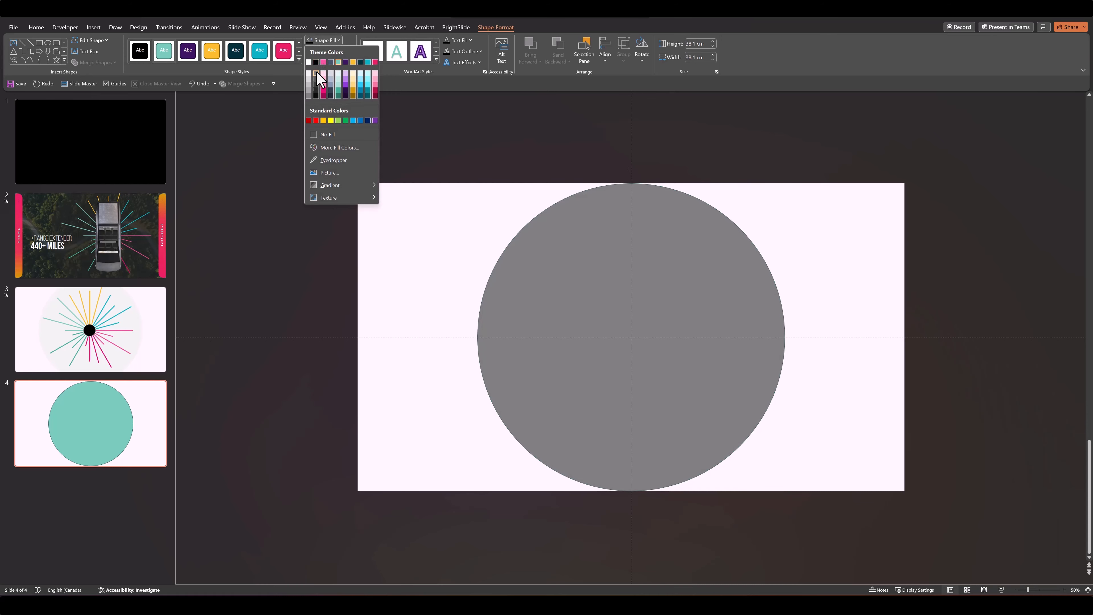
{"action": "left_click", "coordinate": [321, 80]}
{"action": "right_click", "coordinate": [504, 274]}
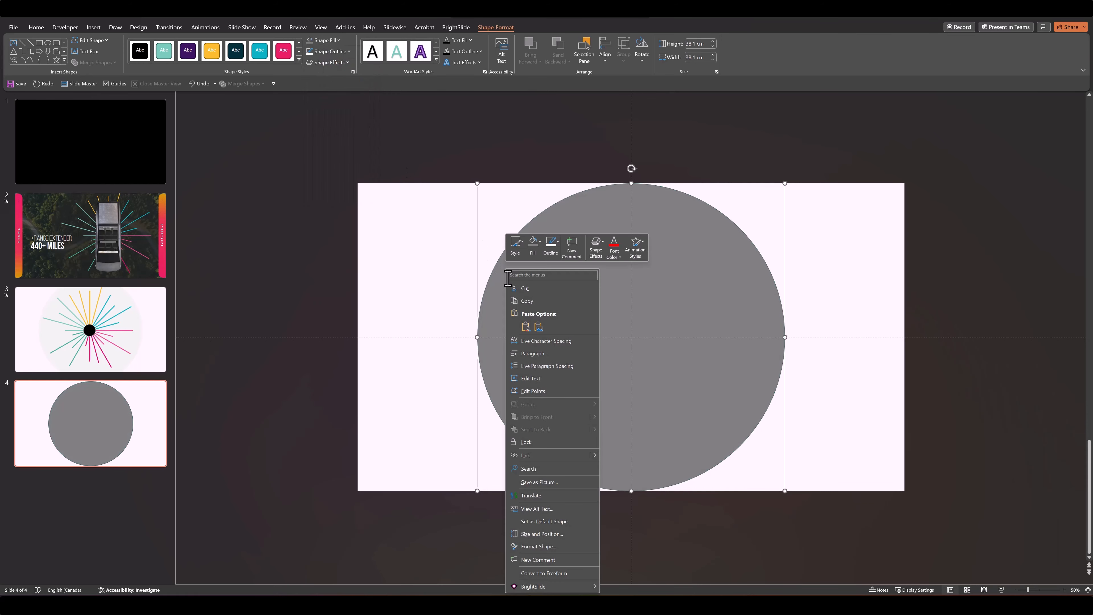
{"action": "left_click", "coordinate": [541, 447]}
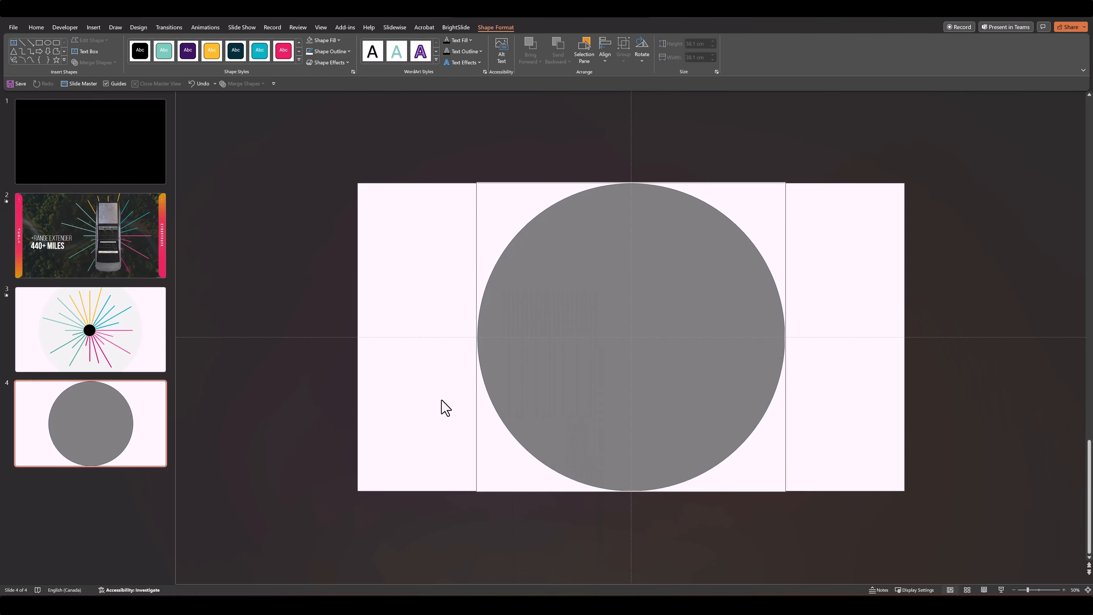
{"action": "left_click", "coordinate": [446, 408]}
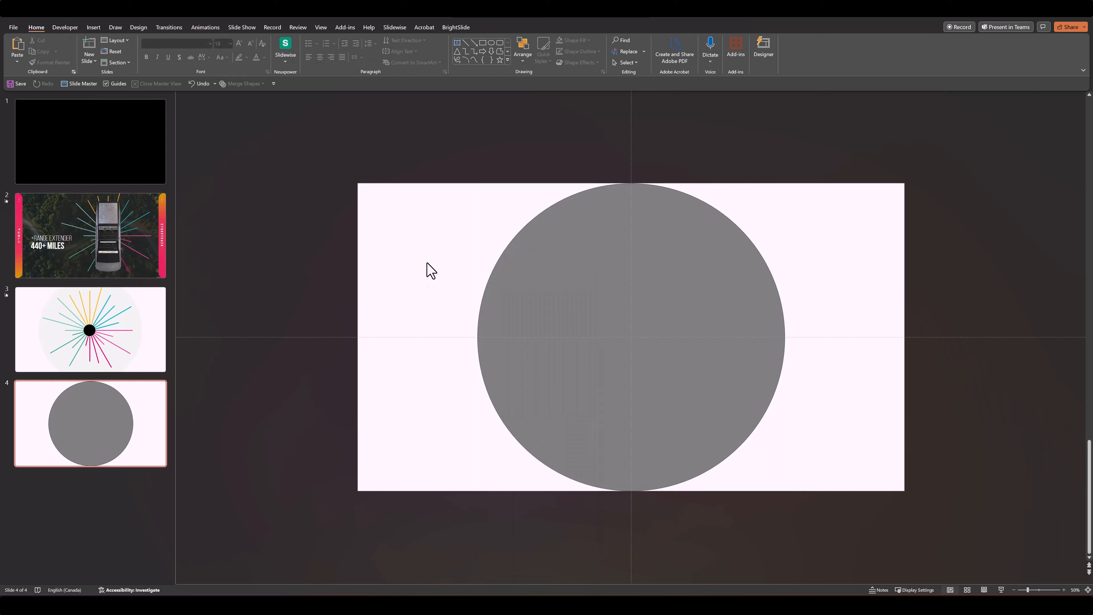
- Draw a horizontal line about 17 cm long from near the circle's left edge to its centre, and set the line width to 10 pt
{"action": "left_click", "coordinate": [465, 43]}
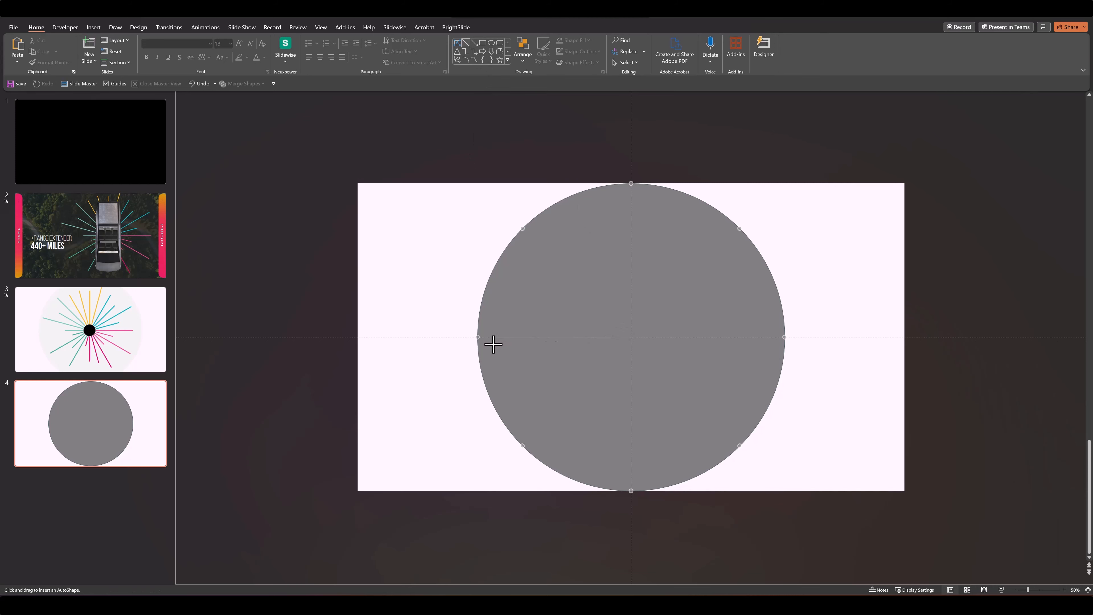
{"action": "left_click_drag", "start_coordinate": [494, 344], "coordinate": [494, 344]}
{"action": "right_click", "coordinate": [502, 338]}
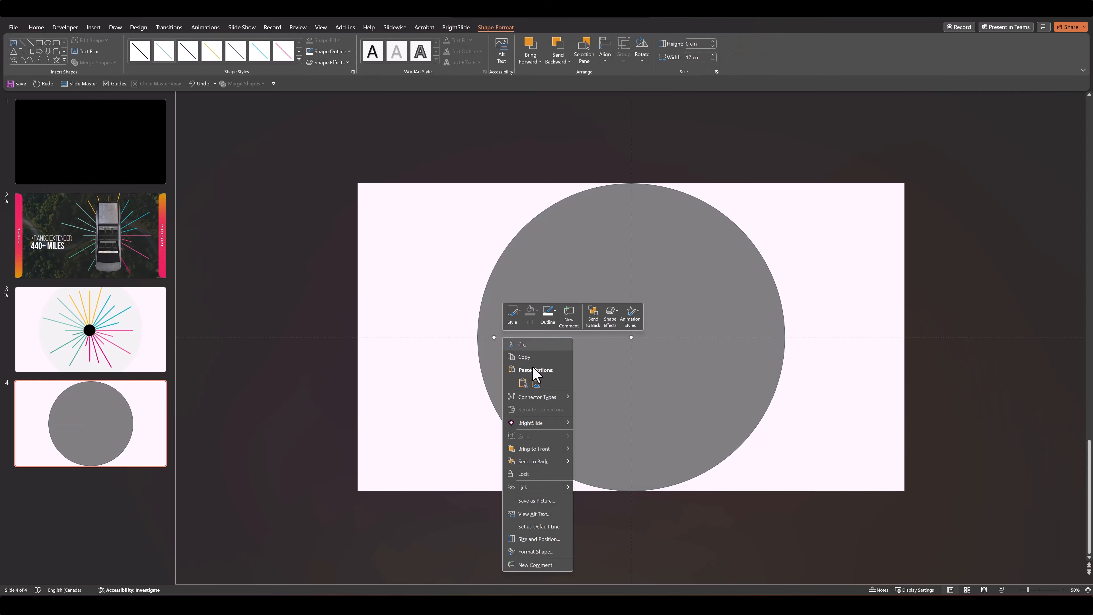
{"action": "left_click", "coordinate": [537, 552]}
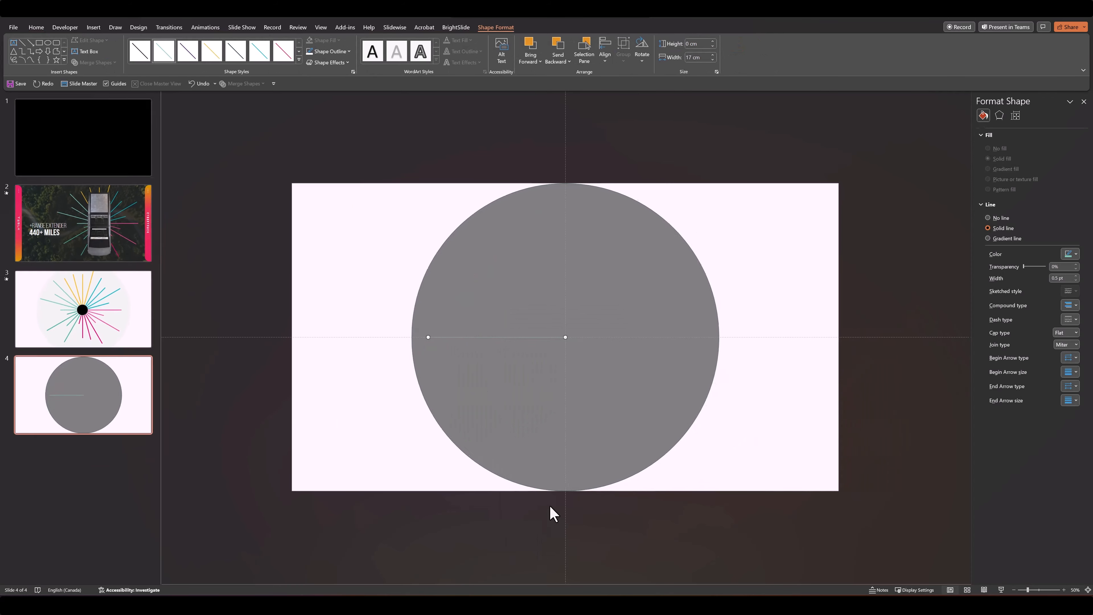
{"action": "double_click", "coordinate": [1058, 279]}
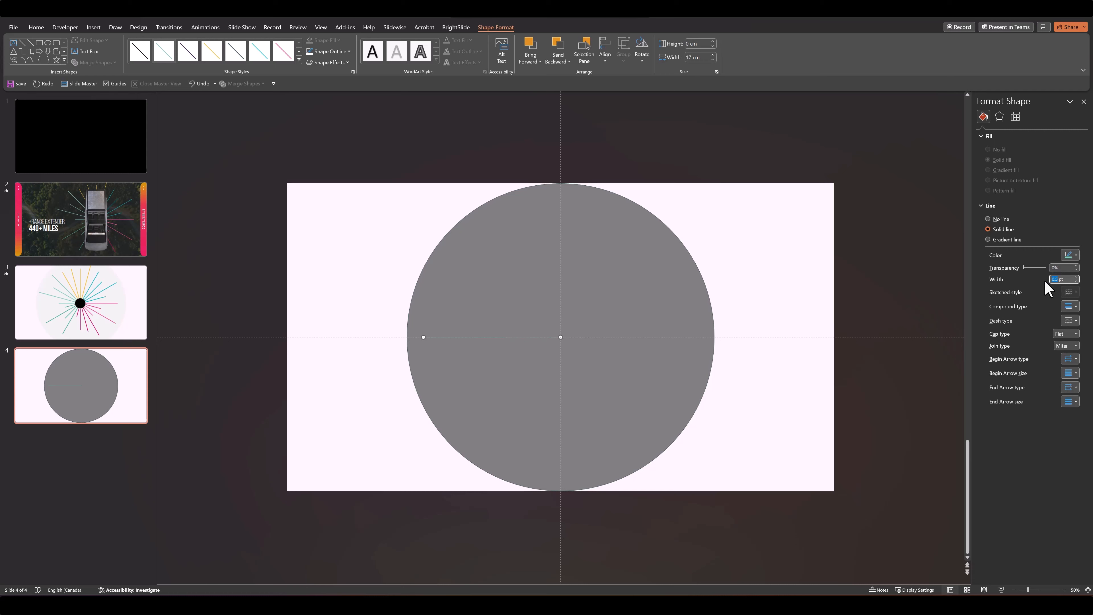
{"action": "type", "text": "10"}
{"action": "key", "text": "Return"}
{"action": "left_click", "coordinate": [870, 302]}
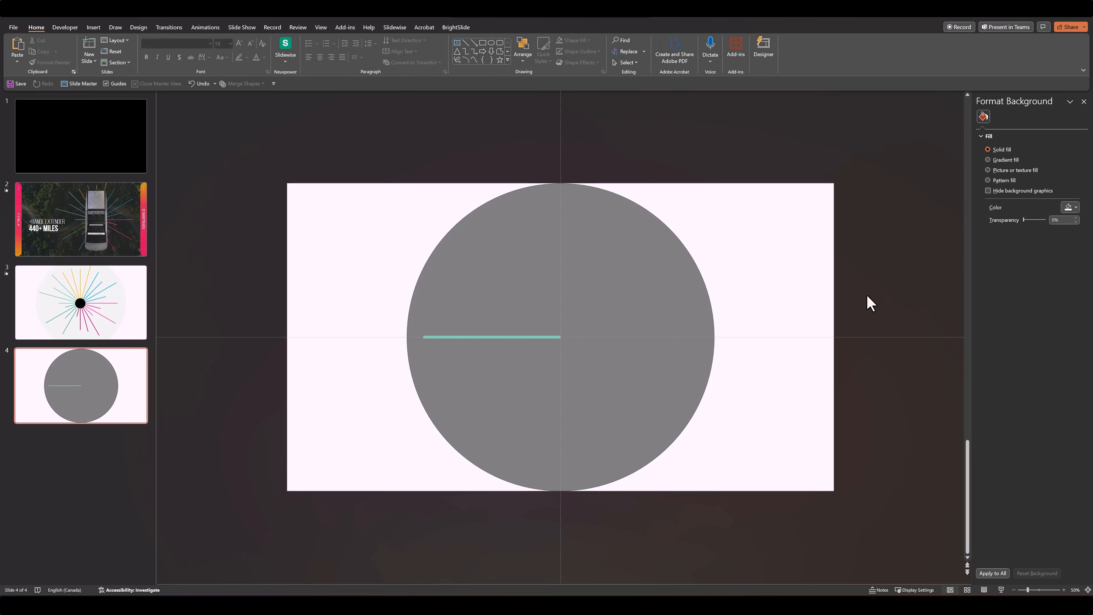
- Duplicate the horizontal line, angle the copy slightly upward from the circle's centre, about 5.64 cm high by 15.7 cm wide, and show the Selection pane
{"action": "left_click", "coordinate": [531, 444]}
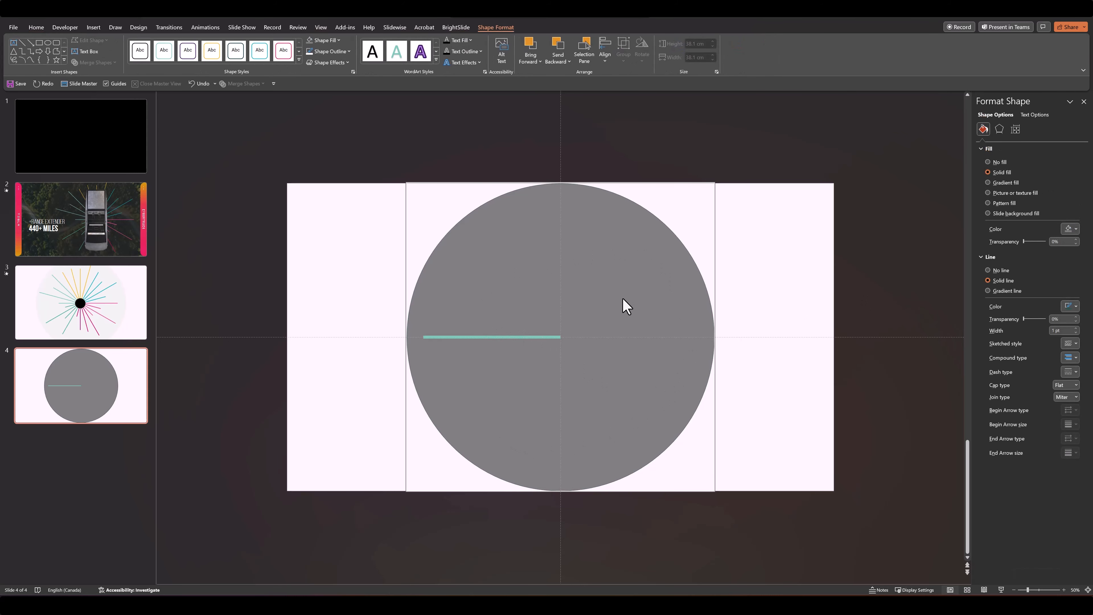
{"action": "left_click", "coordinate": [490, 338]}
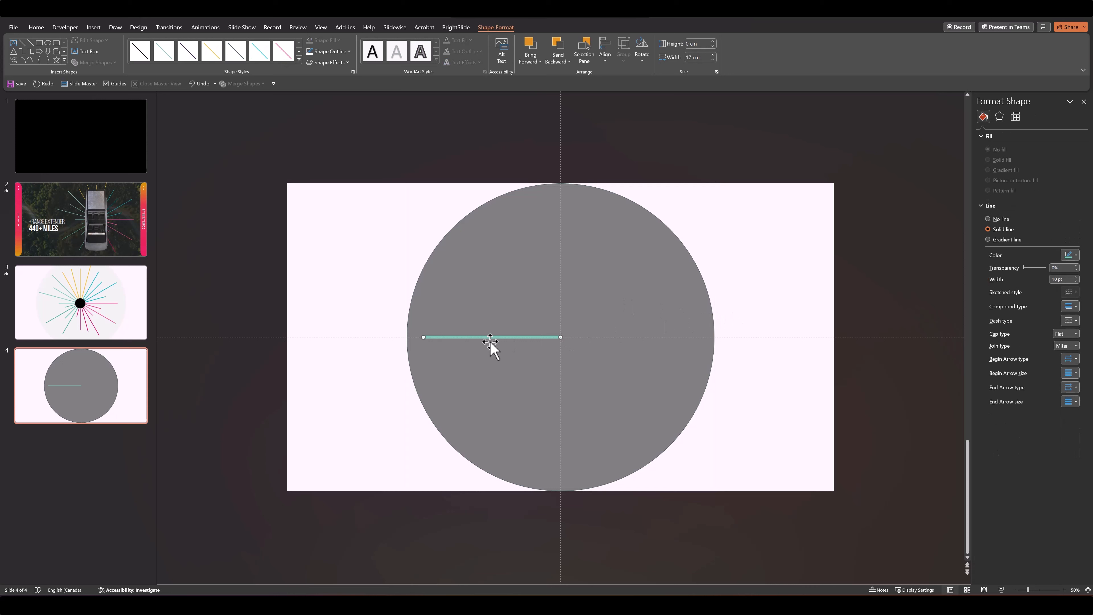
{"action": "left_click_drag", "start_coordinate": [488, 336], "coordinate": [434, 291]}
{"action": "left_click", "coordinate": [581, 61]}
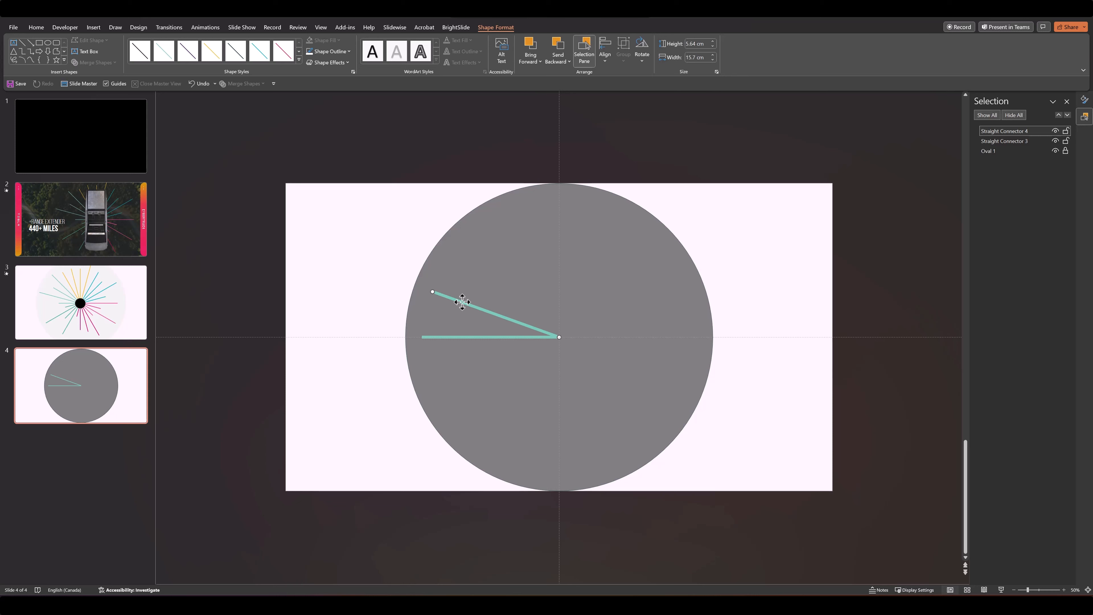
- Add another copy of the line, angled more steeply toward the circle's upper left and starting at its centre
{"action": "key", "text": "ctrl+v"}
{"action": "left_click_drag", "start_coordinate": [463, 302], "coordinate": [480, 248]}
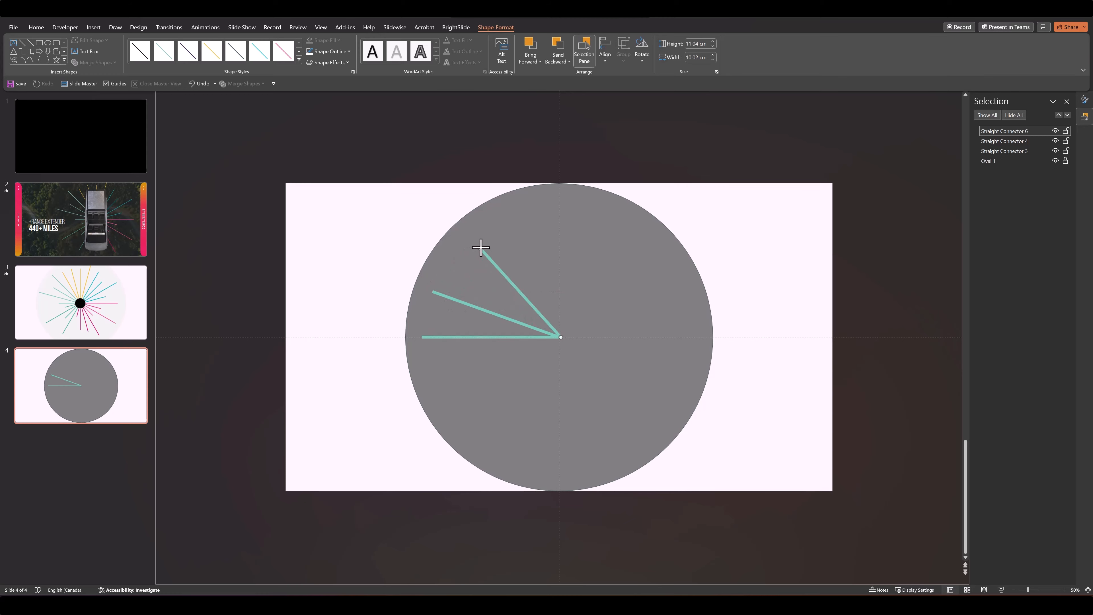
{"action": "left_click", "coordinate": [391, 253]}
- Check the finished design on slide 3, and on slide 4 add a copied spoke running vertically from the circle's centre to near its top edge
{"action": "key", "text": "Page_Up"}
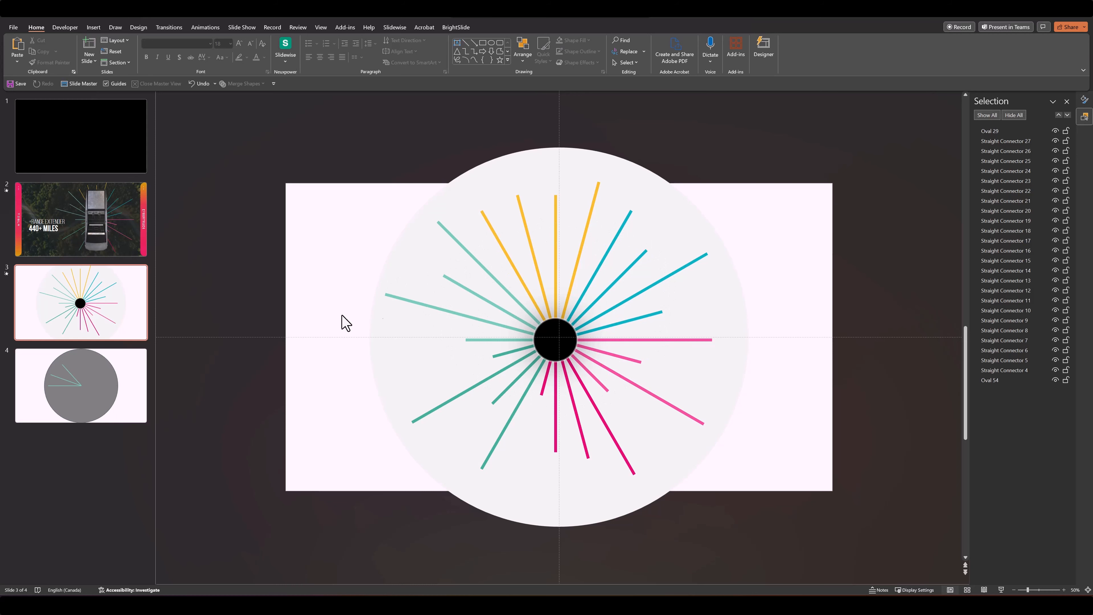
{"action": "left_click", "coordinate": [112, 388]}
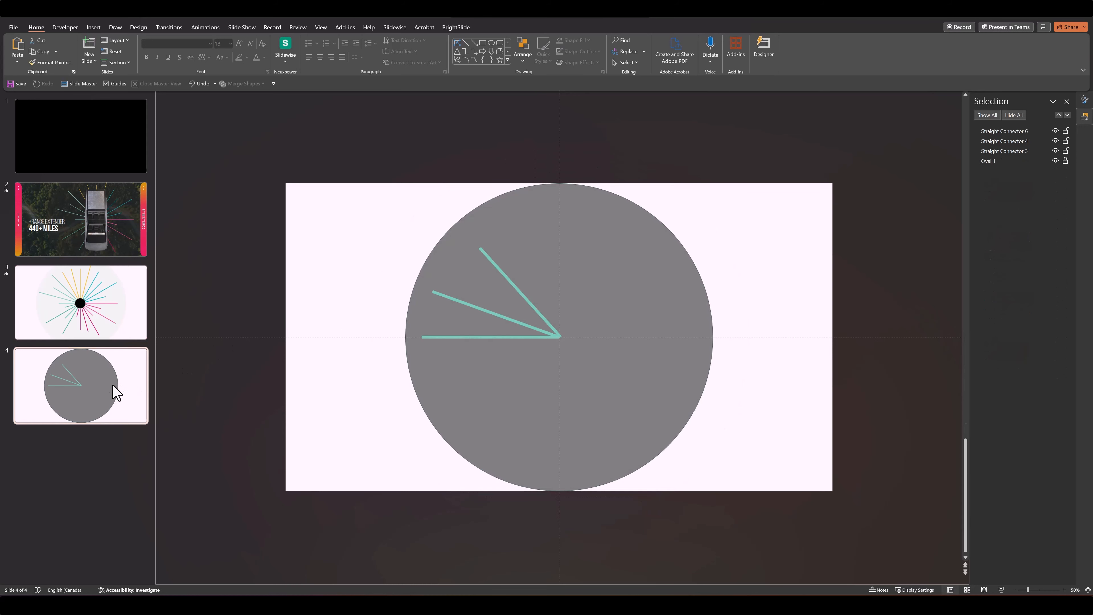
{"action": "left_click", "coordinate": [506, 272]}
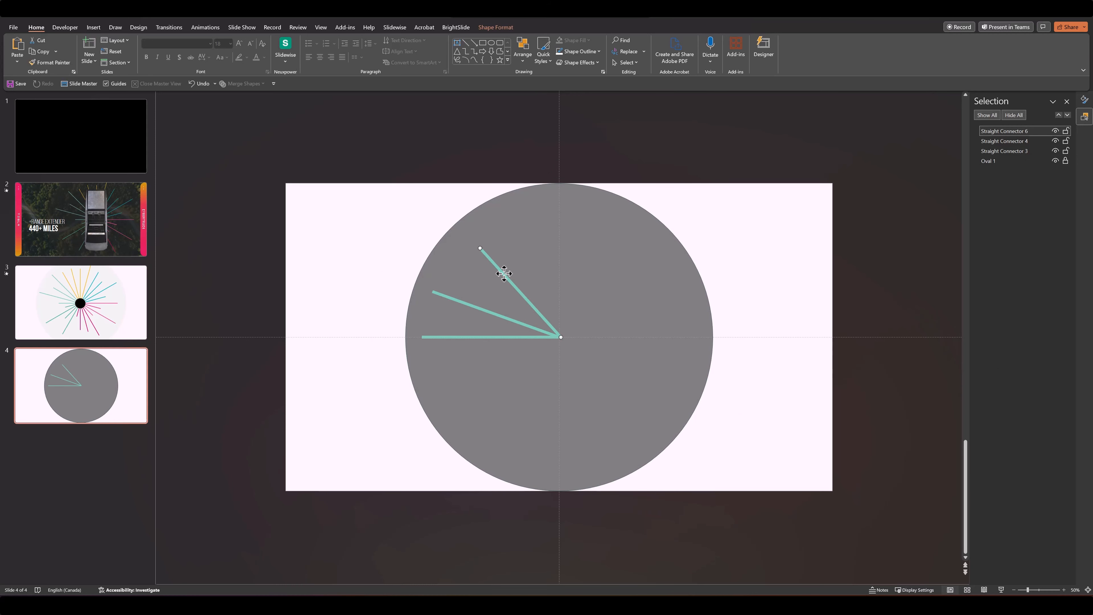
{"action": "key", "text": "ctrl+v"}
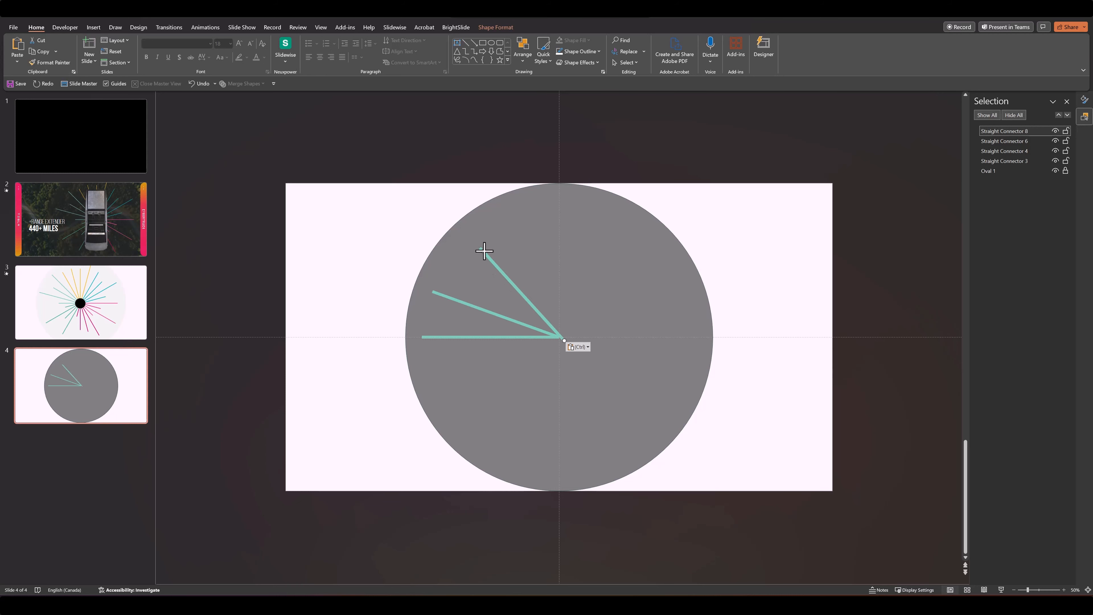
{"action": "left_click_drag", "start_coordinate": [482, 249], "coordinate": [559, 197]}
{"action": "mouse_move", "coordinate": [564, 339]}
{"action": "left_mouse_down"}
{"action": "mouse_move", "coordinate": [562, 349]}
{"action": "mouse_move", "coordinate": [559, 339]}
{"action": "left_mouse_up"}
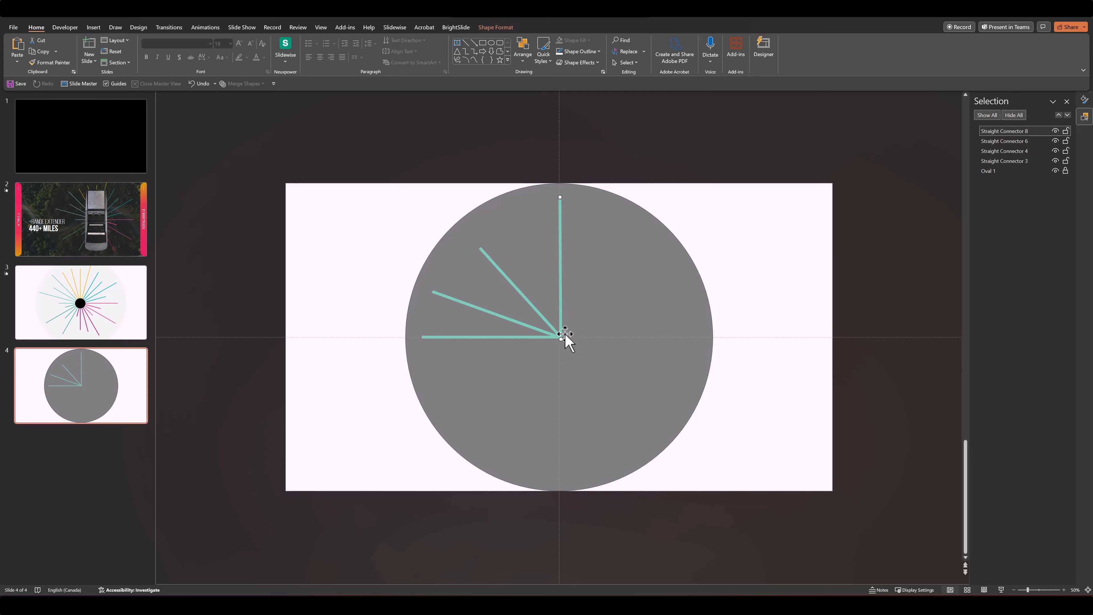
{"action": "left_click", "coordinate": [560, 336]}
{"action": "left_click", "coordinate": [559, 338]}
- Add two copied spokes from the centre into the circle's upper-right quarter, spaced at even angles
{"action": "left_click_drag", "start_coordinate": [571, 326], "coordinate": [569, 329], "text": "ctrl"}
{"action": "left_click_drag", "start_coordinate": [567, 193], "coordinate": [622, 218]}
{"action": "left_click_drag", "start_coordinate": [562, 340], "coordinate": [560, 337]}
{"action": "mouse_move", "coordinate": [562, 334]}
{"action": "left_mouse_down", "text": "ctrl"}
{"action": "mouse_move", "coordinate": [563, 351]}
{"action": "mouse_move", "coordinate": [559, 338]}
{"action": "left_mouse_up", "text": "ctrl"}
{"action": "left_click_drag", "start_coordinate": [623, 239], "coordinate": [672, 274]}
- Add a horizontal spoke from the centre to the right and another angled slightly down to the right
{"action": "left_click_drag", "start_coordinate": [617, 305], "coordinate": [617, 362], "text": "ctrl"}
{"action": "left_click_drag", "start_coordinate": [561, 394], "coordinate": [560, 337]}
{"action": "left_click_drag", "start_coordinate": [672, 331], "coordinate": [676, 337]}
{"action": "left_click_drag", "start_coordinate": [635, 337], "coordinate": [635, 400], "text": "ctrl"}
{"action": "left_click_drag", "start_coordinate": [560, 400], "coordinate": [561, 337]}
- Complete the circle's lower half with copied spokes meeting at the centre, making a burst of twelve lines
{"action": "left_click_drag", "start_coordinate": [669, 410], "coordinate": [492, 438]}
{"action": "key", "text": "ctrl+d"}
{"action": "key", "text": "ctrl+d"}
{"action": "left_click_drag", "start_coordinate": [542, 364], "coordinate": [560, 337], "text": "ctrl"}
{"action": "left_click_drag", "start_coordinate": [423, 439], "coordinate": [444, 404]}
{"action": "left_click", "coordinate": [404, 414]}
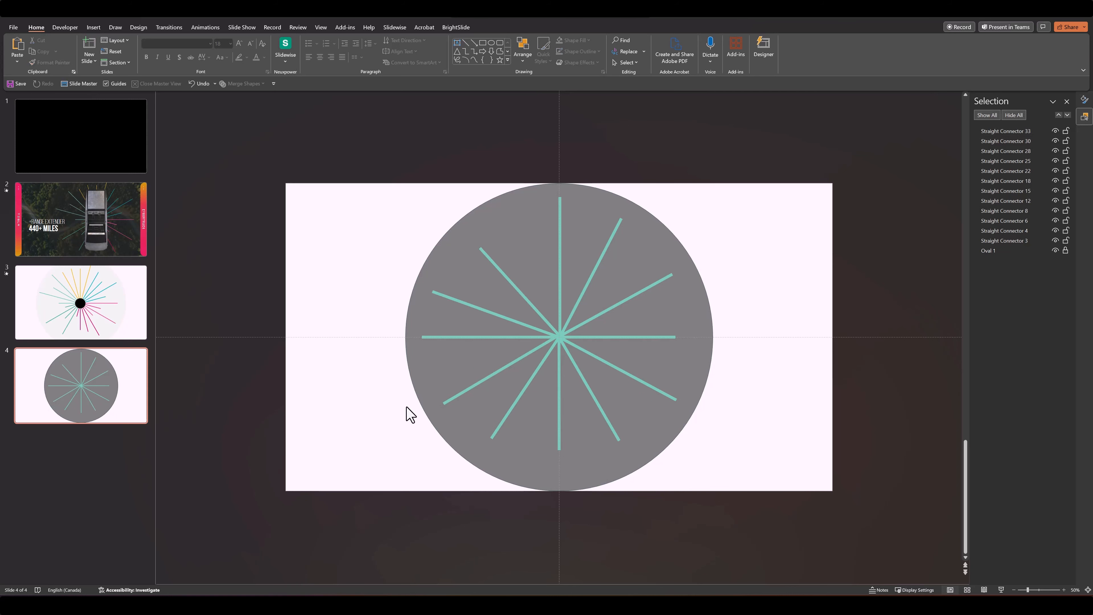
- Move the outer ends of the two upper-left spokes slightly upward to even out the spacing between the lines
{"action": "left_click", "coordinate": [516, 285]}
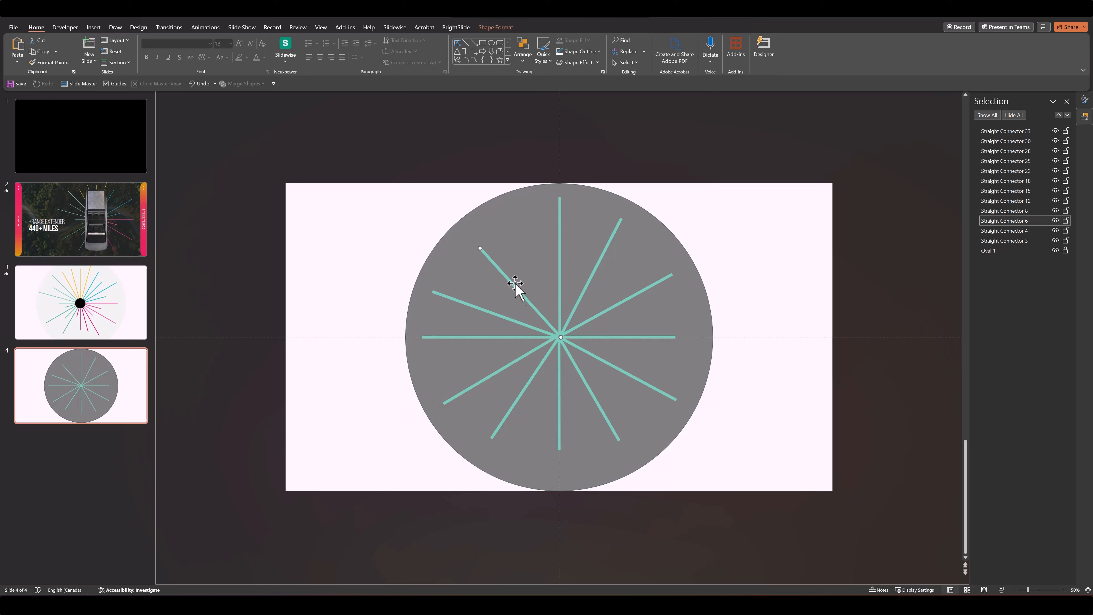
{"action": "left_click_drag", "start_coordinate": [480, 248], "coordinate": [484, 231]}
{"action": "left_click", "coordinate": [454, 300]}
{"action": "left_click_drag", "start_coordinate": [433, 292], "coordinate": [440, 278]}
{"action": "left_click", "coordinate": [405, 242]}
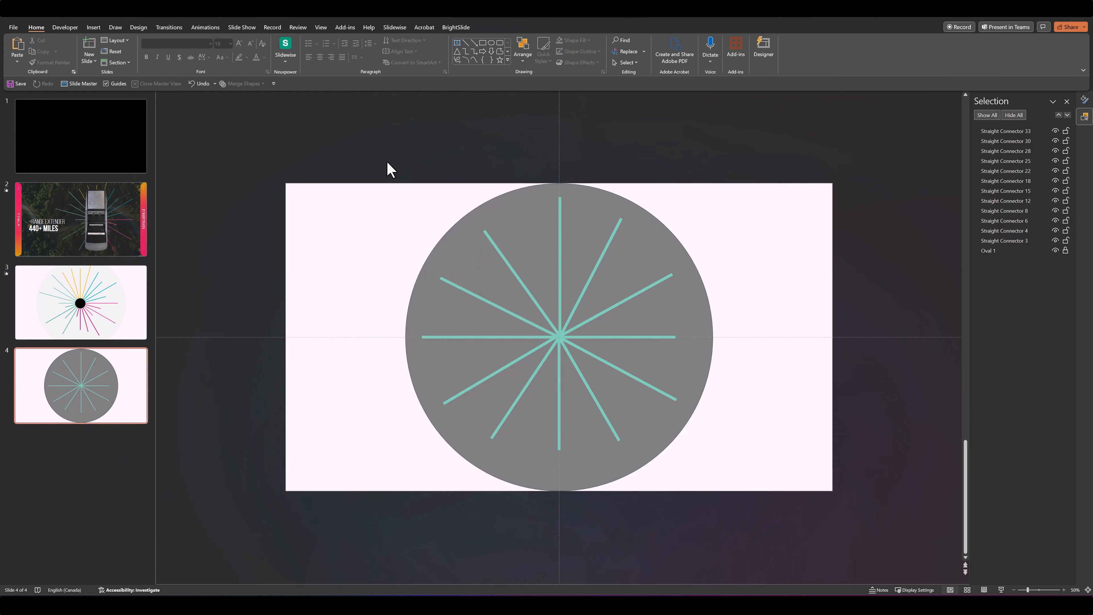
- Apply the Wipe animation to all twelve lines, leaving out the circle, and preview it from the Animation Pane
{"action": "left_click_drag", "start_coordinate": [388, 163], "coordinate": [744, 501]}
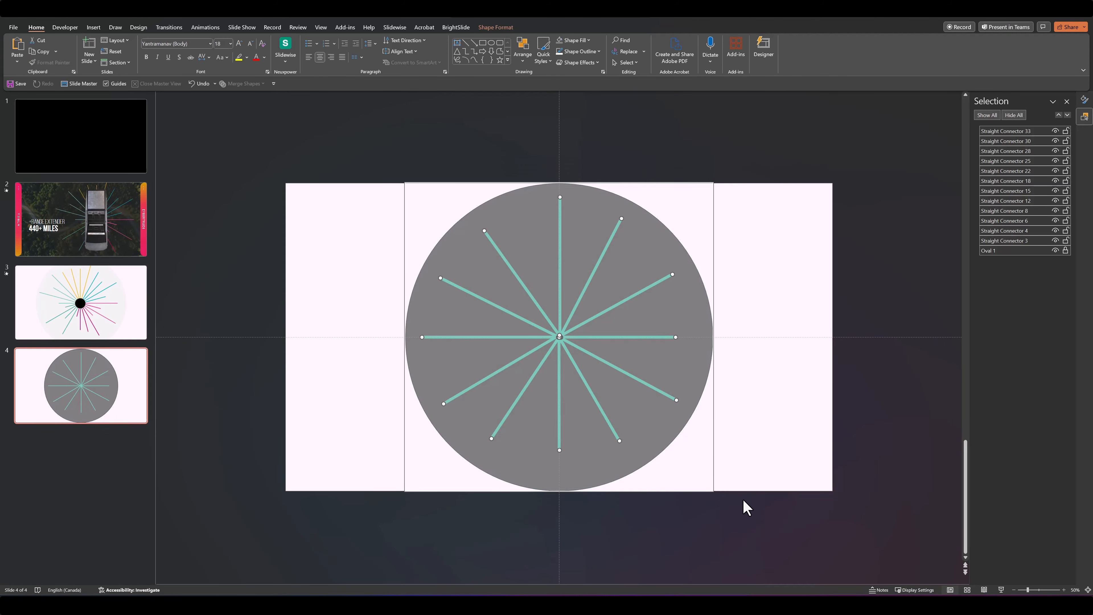
{"action": "left_click", "coordinate": [600, 467], "text": "shift"}
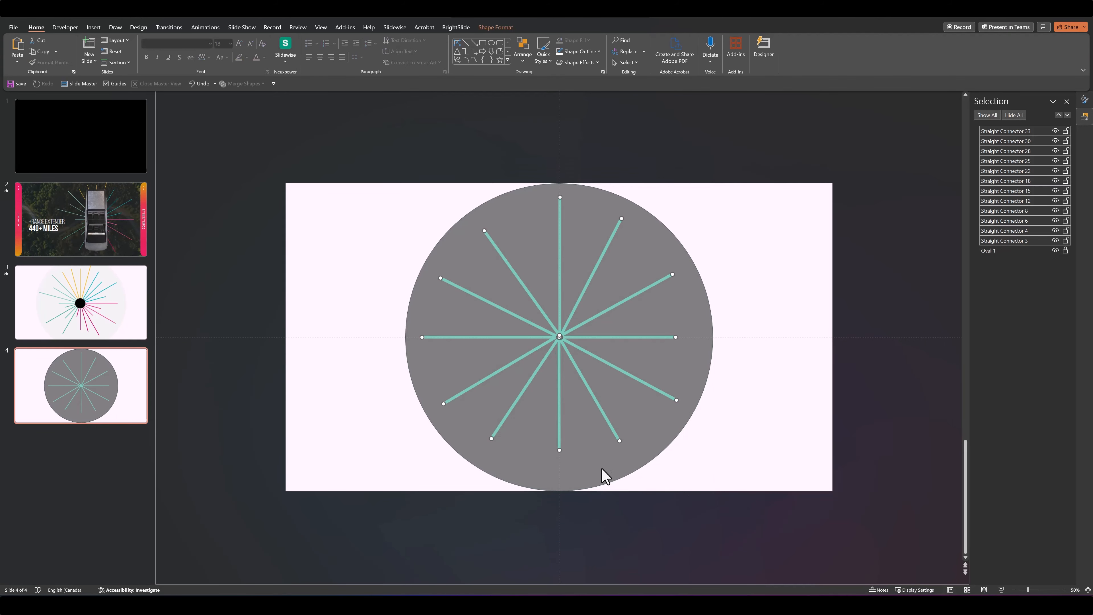
{"action": "left_click", "coordinate": [208, 27]}
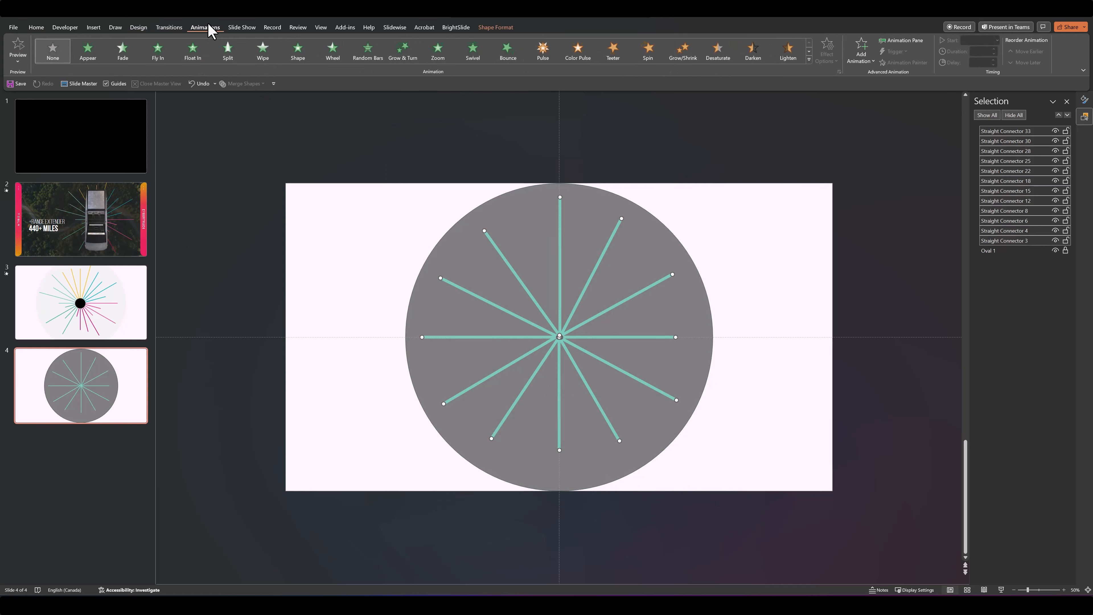
{"action": "left_click", "coordinate": [263, 59]}
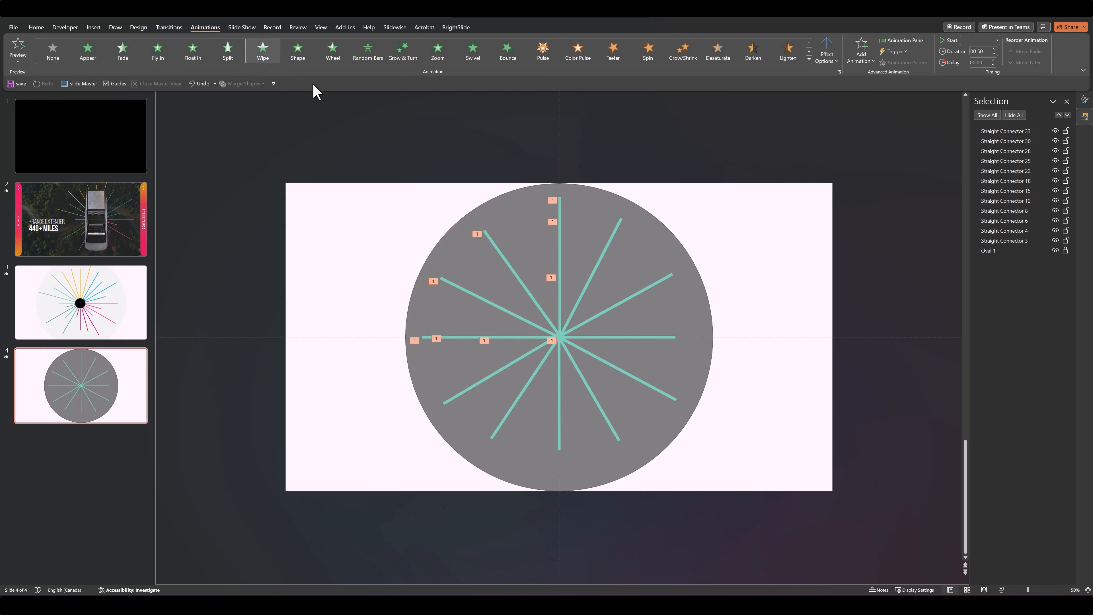
{"action": "left_click", "coordinate": [904, 41]}
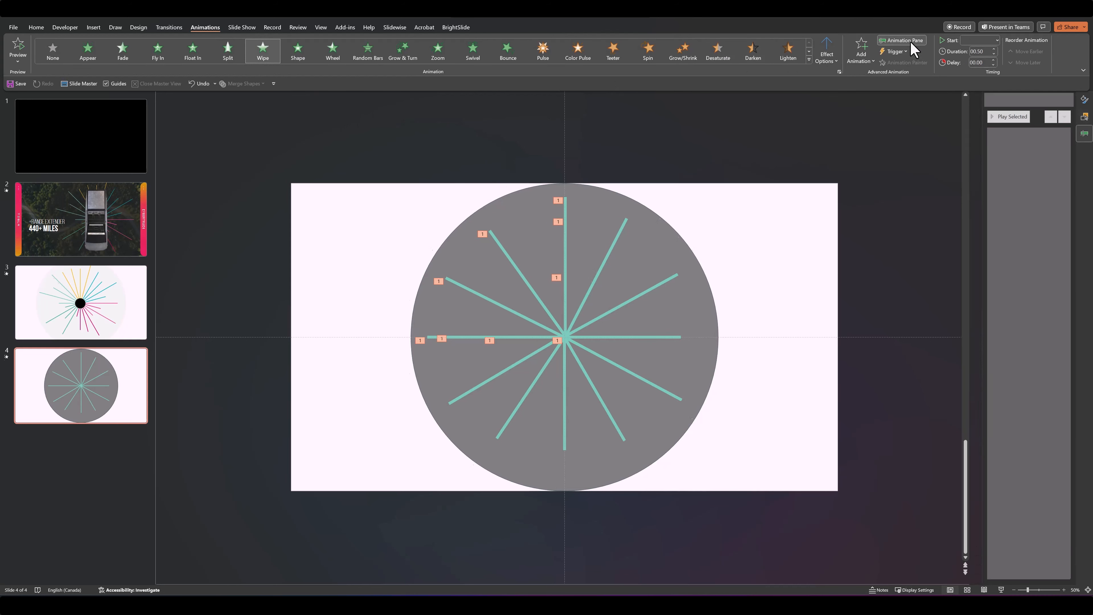
{"action": "left_click", "coordinate": [1008, 118]}
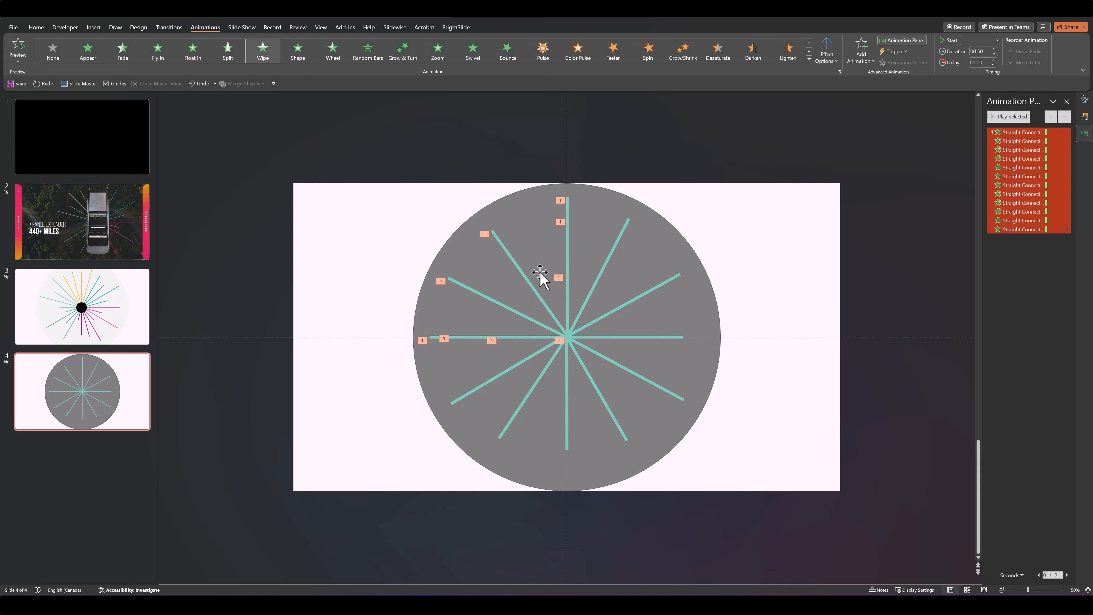
- Set the left horizontal line's Wipe direction to From Right
{"action": "left_click", "coordinate": [511, 337]}
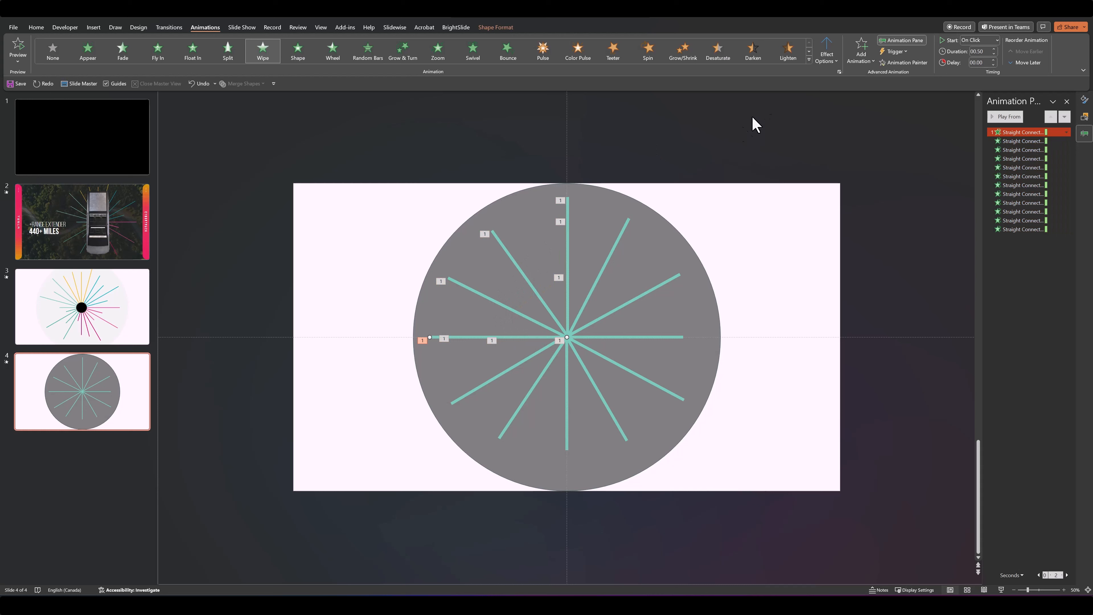
{"action": "left_click", "coordinate": [827, 58]}
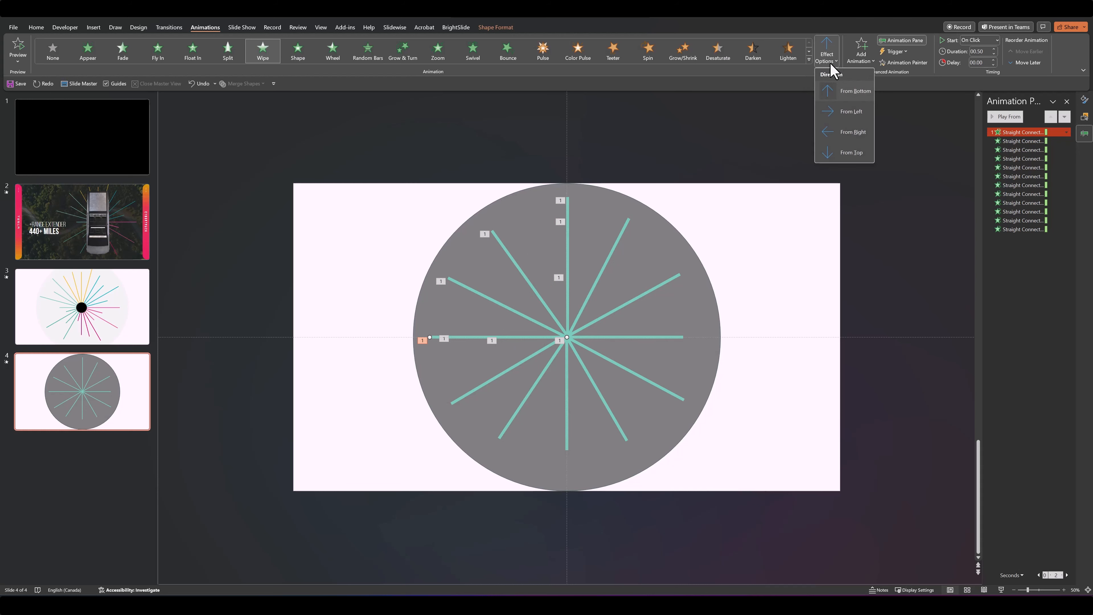
{"action": "left_click", "coordinate": [844, 134]}
- Set the Wipe direction of the shallow diagonal line in the circle's upper-left quarter to From Right
{"action": "left_click", "coordinate": [494, 302]}
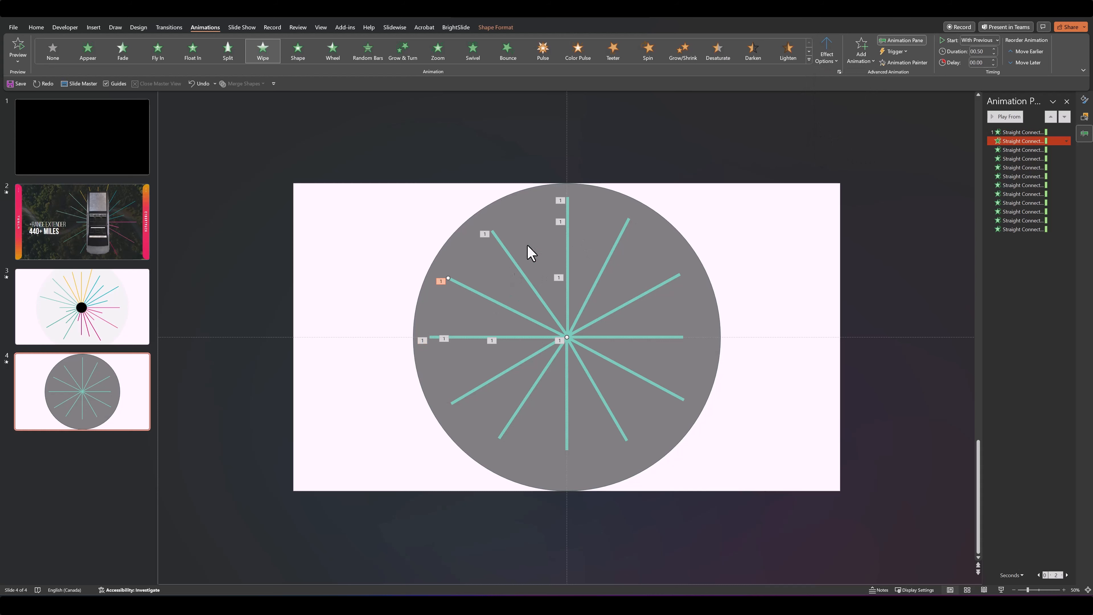
{"action": "left_click", "coordinate": [827, 56]}
{"action": "left_click", "coordinate": [846, 134]}
- Go through the steep upper-left, top vertical and steep upper-right lines, using From Bottom as their Wipe direction
{"action": "left_click", "coordinate": [510, 255]}
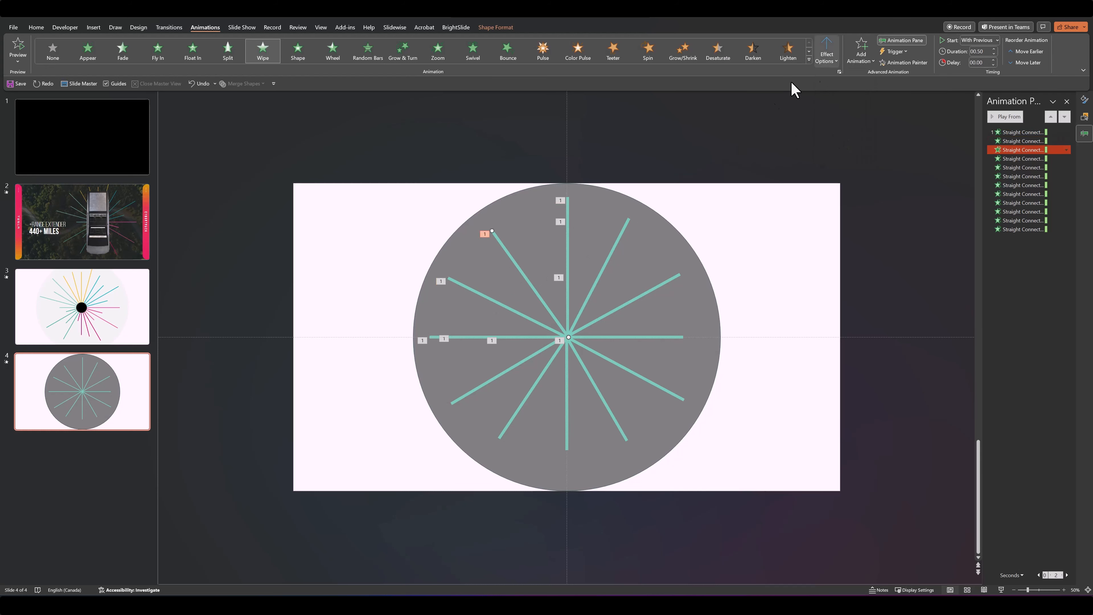
{"action": "left_click", "coordinate": [569, 245]}
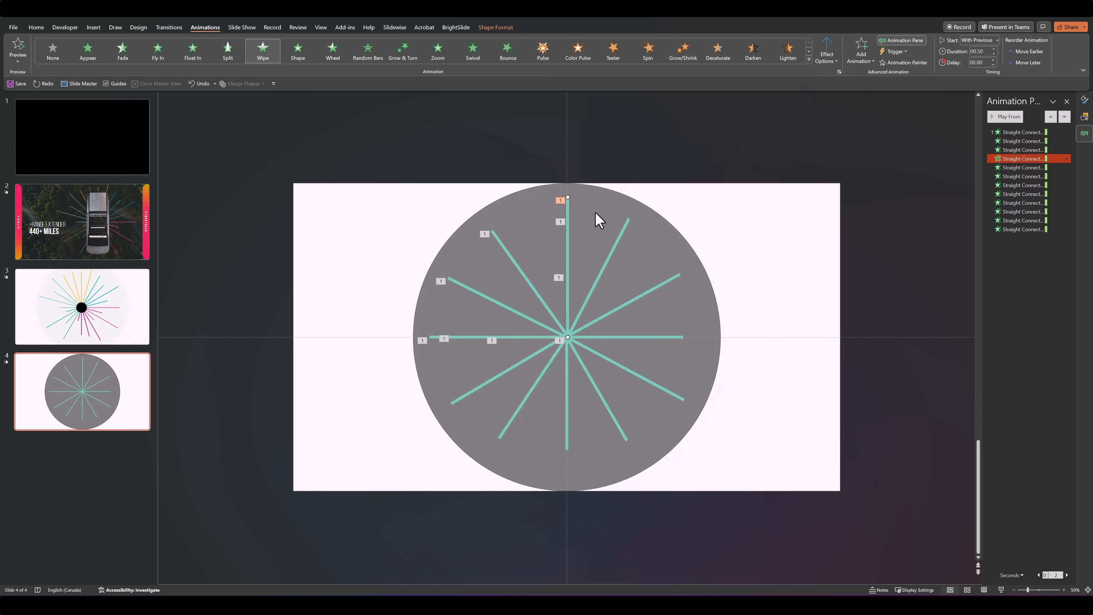
{"action": "left_click", "coordinate": [825, 57]}
{"action": "left_click", "coordinate": [835, 97]}
{"action": "left_click", "coordinate": [624, 227]}
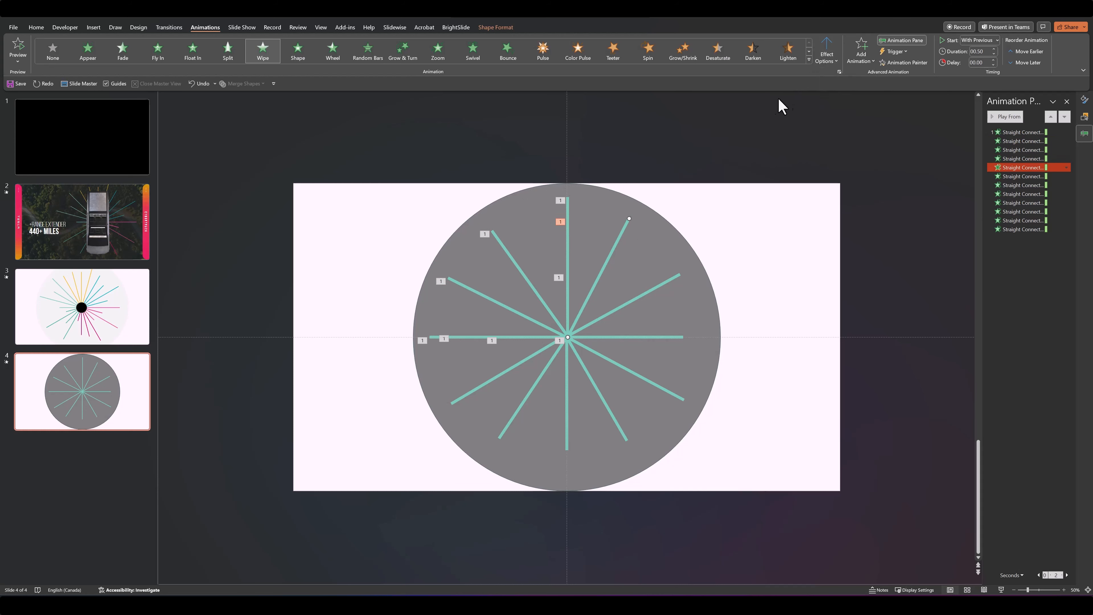
- Set the Wipe direction to From Left for the shallow upper-right, right horizontal and shallow lower-right lines, one at a time
{"action": "left_click", "coordinate": [657, 287]}
{"action": "left_click", "coordinate": [827, 55]}
{"action": "left_click", "coordinate": [832, 123]}
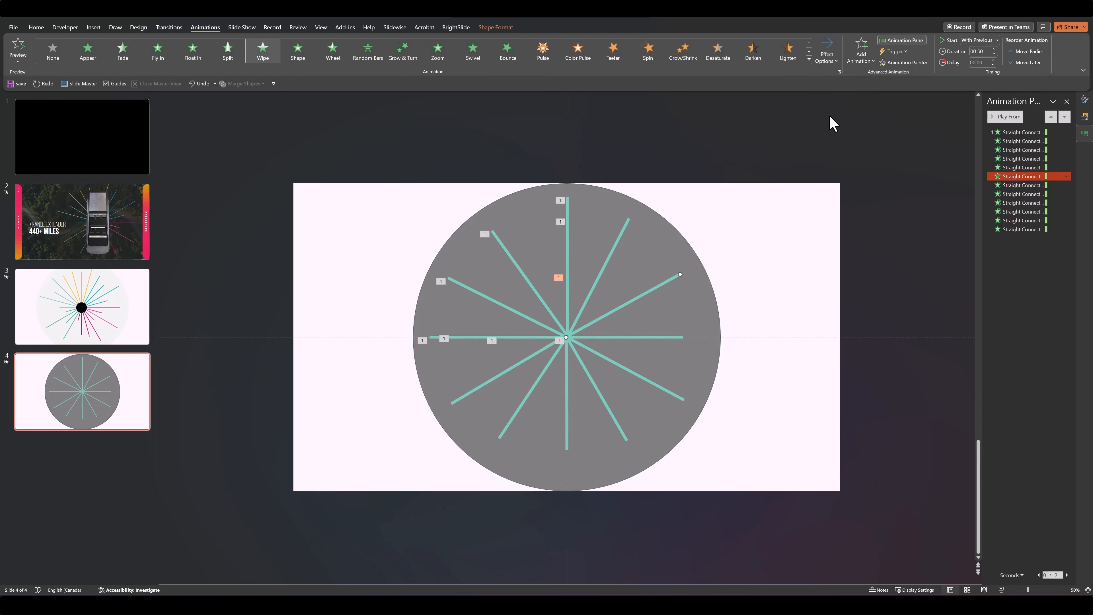
{"action": "left_click", "coordinate": [644, 337]}
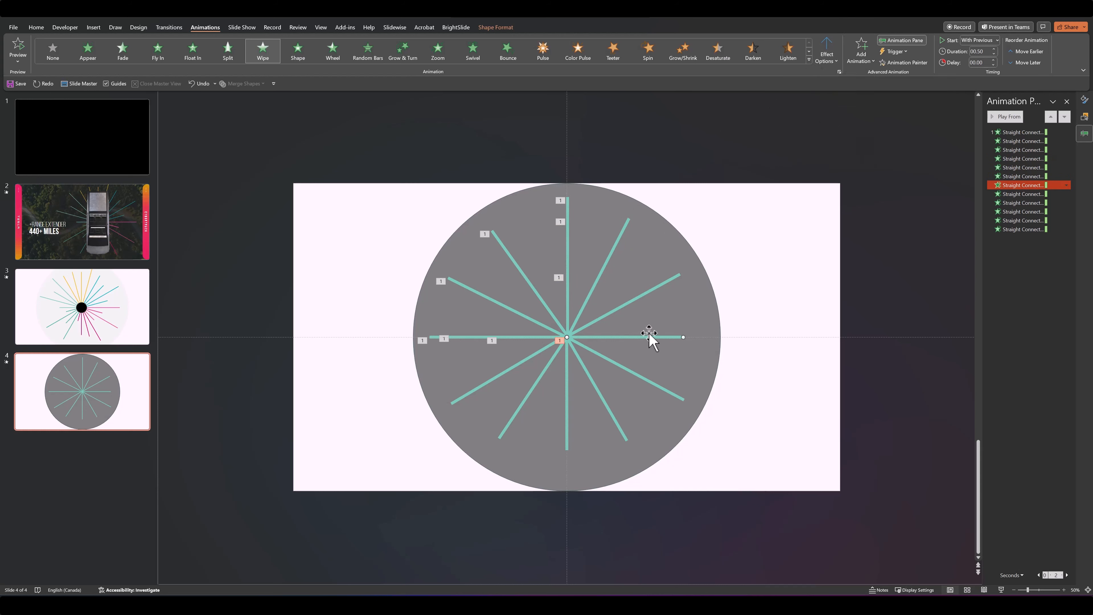
{"action": "left_click", "coordinate": [835, 59]}
{"action": "left_click", "coordinate": [834, 121]}
{"action": "left_click", "coordinate": [652, 382]}
{"action": "left_click", "coordinate": [826, 49]}
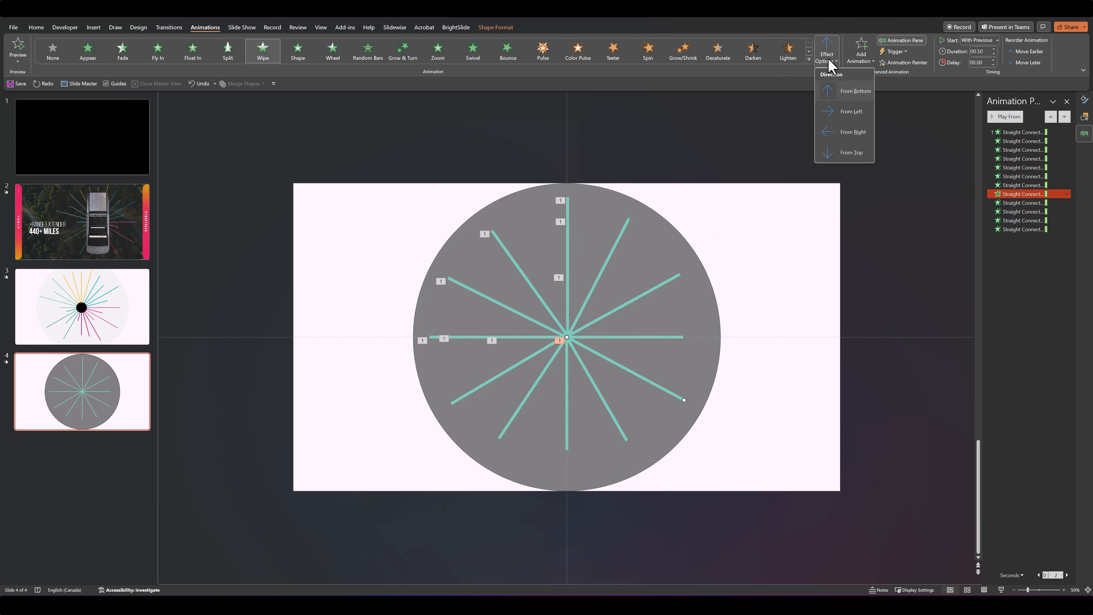
{"action": "left_click", "coordinate": [842, 121]}
- Set the Wipe direction to From Top for the steep lower-right, bottom vertical and steep lower-left lines, one at a time
{"action": "left_click", "coordinate": [611, 409]}
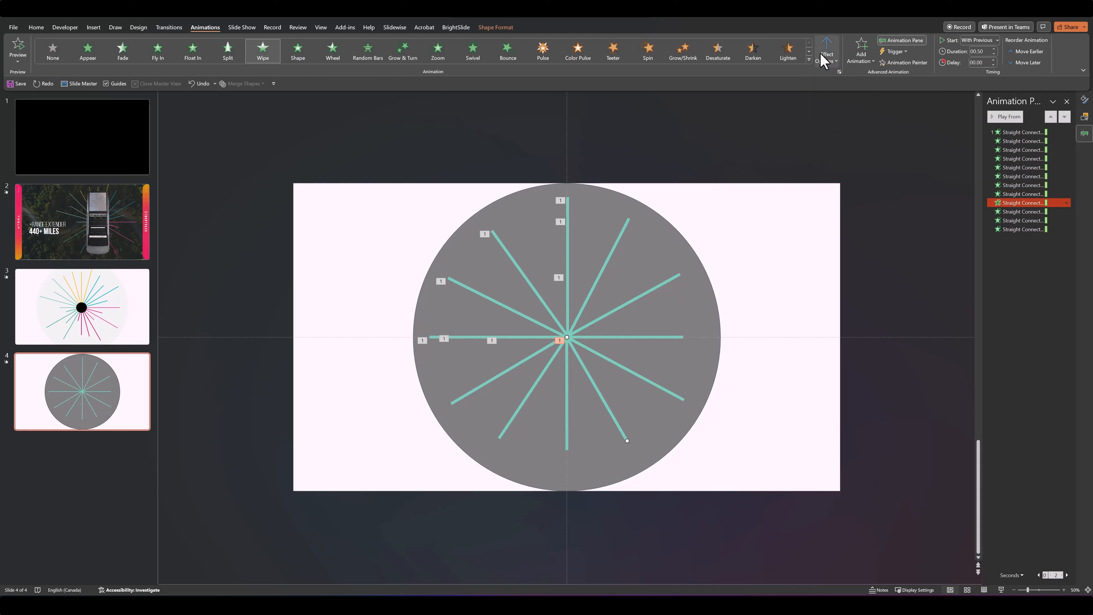
{"action": "left_click", "coordinate": [826, 50]}
{"action": "left_click", "coordinate": [829, 153]}
{"action": "left_click", "coordinate": [567, 397]}
{"action": "left_click", "coordinate": [834, 68]}
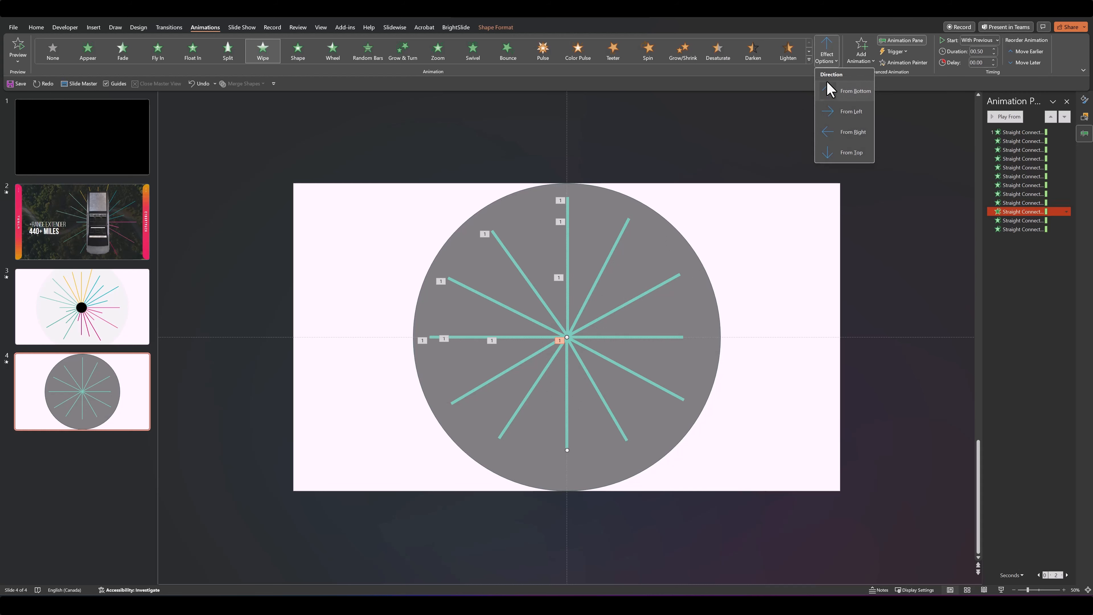
{"action": "left_click", "coordinate": [823, 153]}
{"action": "left_click", "coordinate": [526, 403]}
{"action": "left_click", "coordinate": [827, 51]}
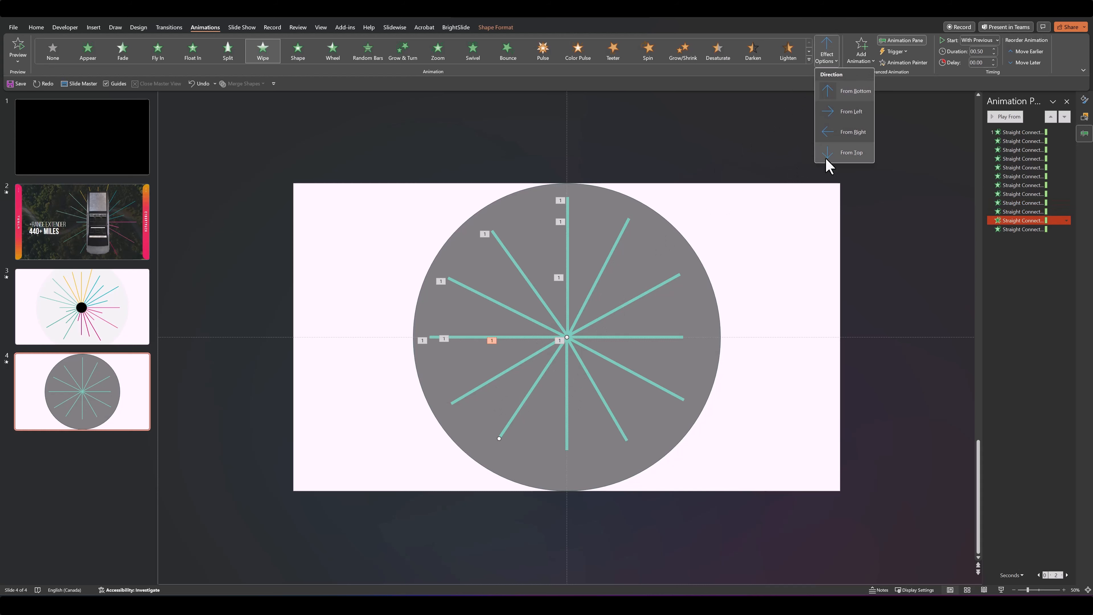
{"action": "left_click", "coordinate": [829, 155]}
- Set the shallow lower-left line's Wipe direction to From Right and play all the animations as a preview
{"action": "left_click", "coordinate": [560, 341]}
{"action": "left_click", "coordinate": [824, 60]}
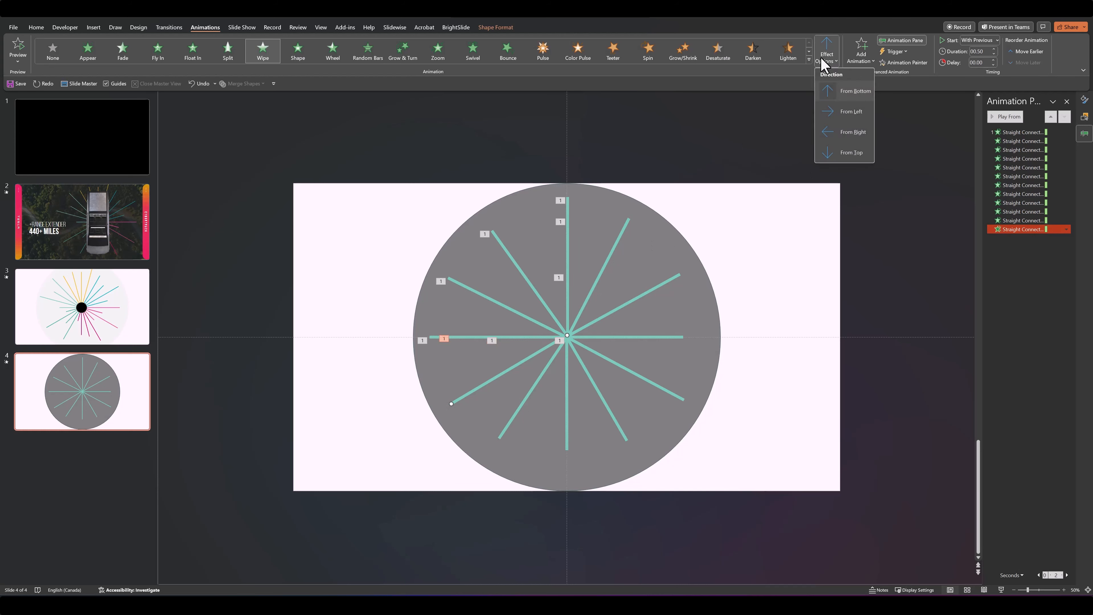
{"action": "left_click", "coordinate": [842, 134]}
{"action": "left_click", "coordinate": [948, 126]}
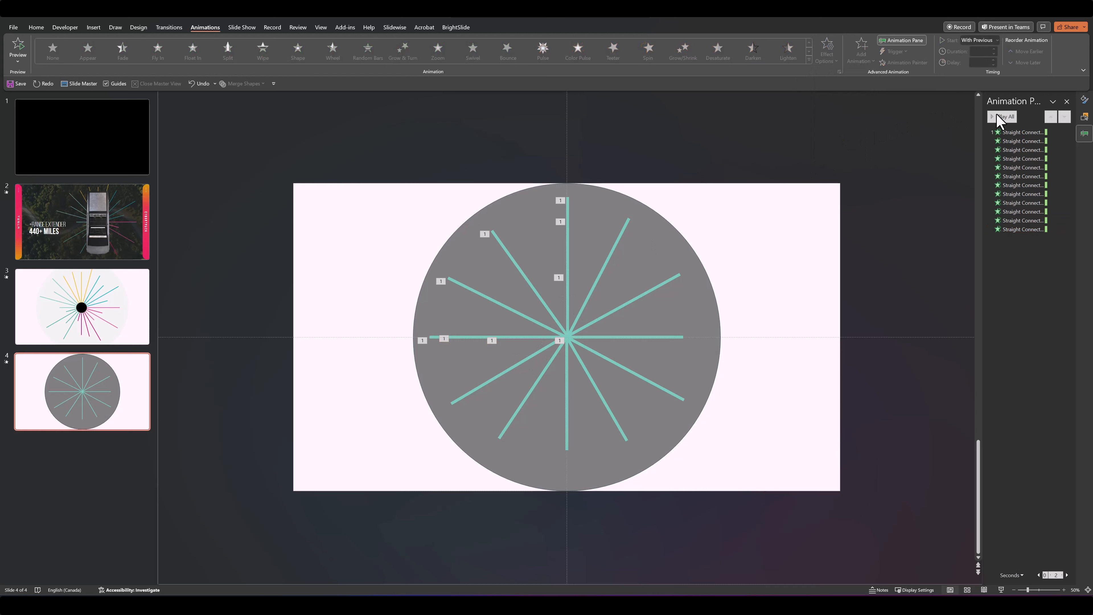
{"action": "left_click", "coordinate": [1003, 118]}
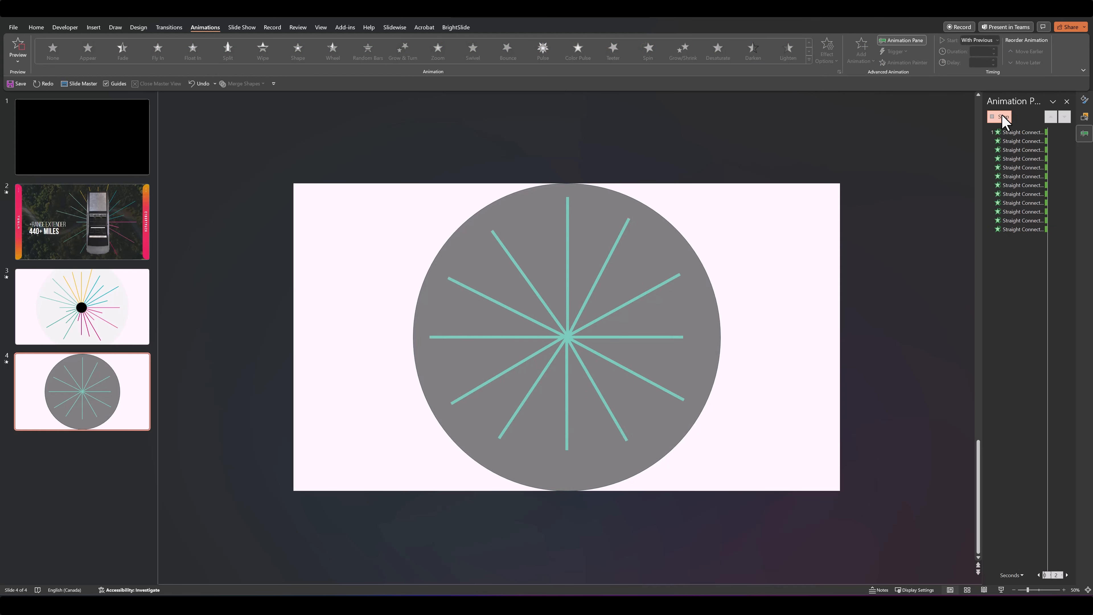
{"action": "left_click", "coordinate": [1004, 118]}
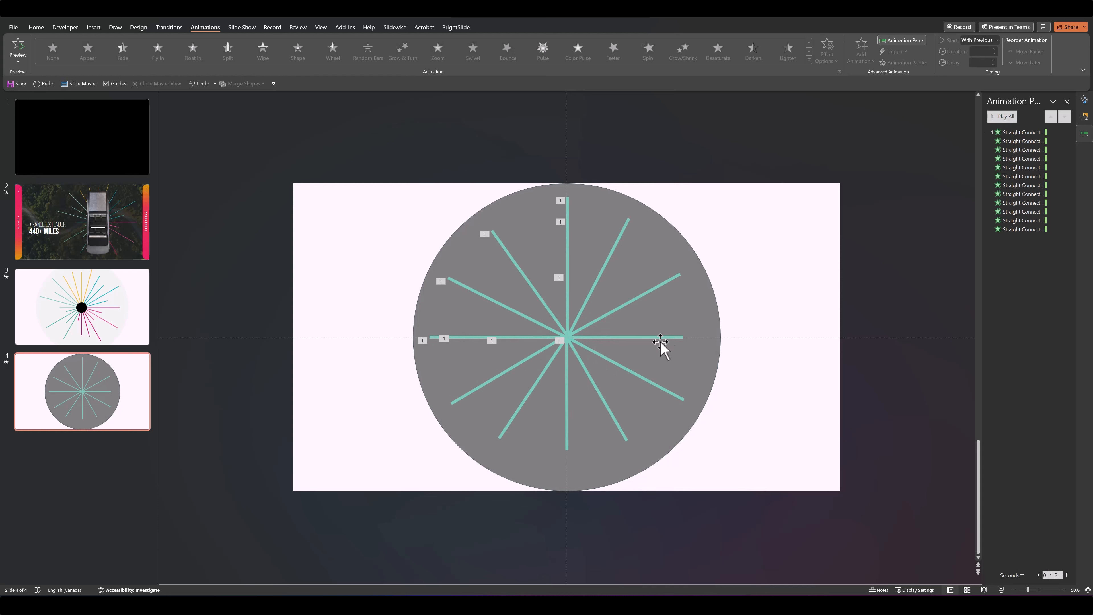
- Set all twelve line animations to Start With Previous
{"action": "left_click", "coordinate": [1008, 142]}
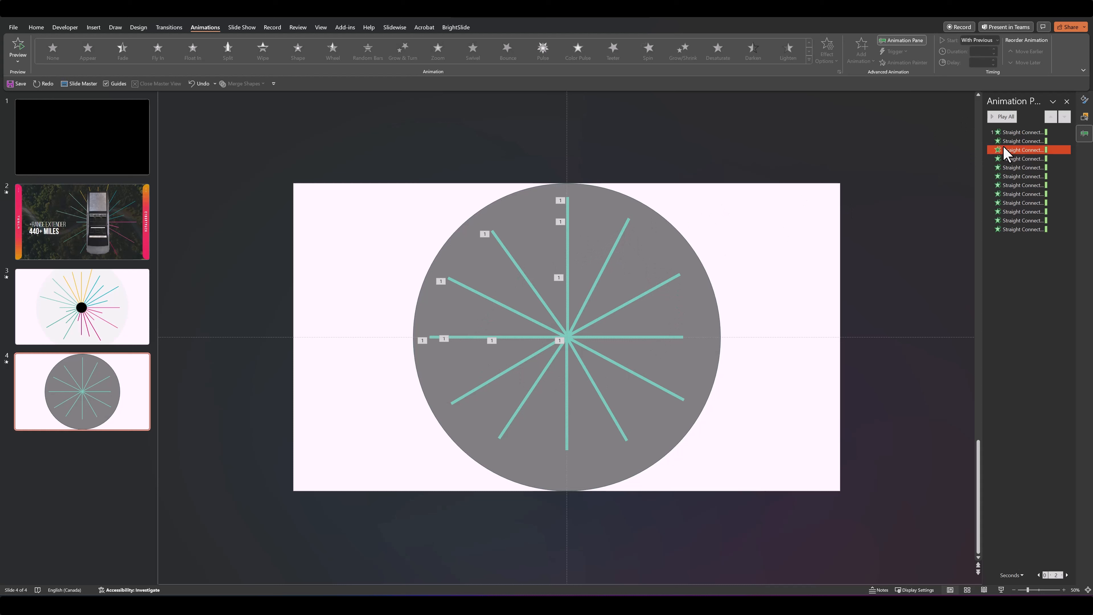
{"action": "left_click", "coordinate": [1010, 132]}
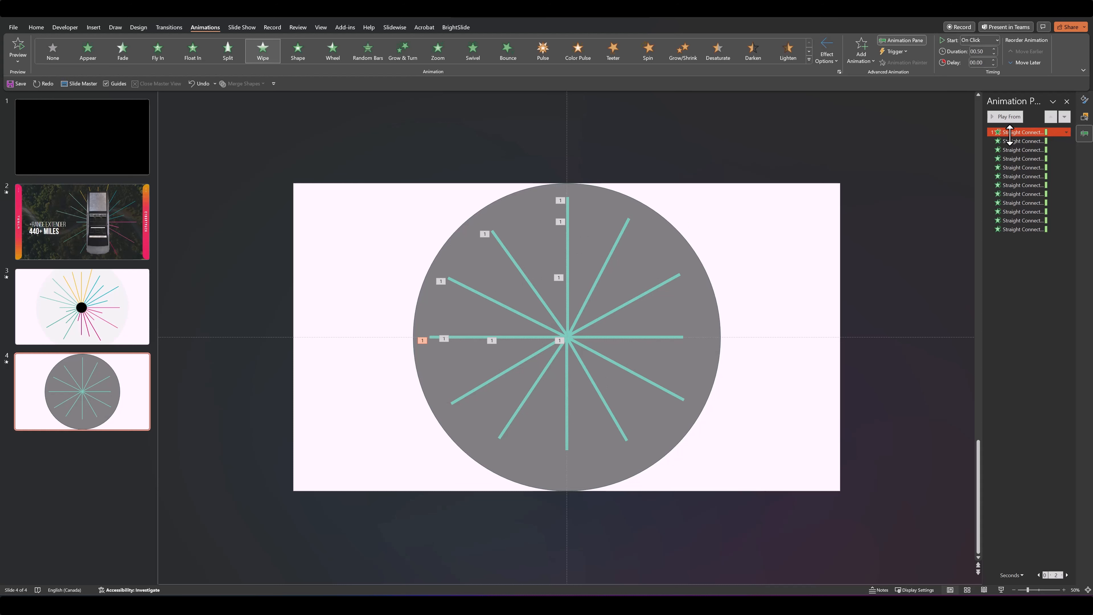
{"action": "key", "text": "ctrl+a"}
{"action": "right_click", "coordinate": [1010, 134]}
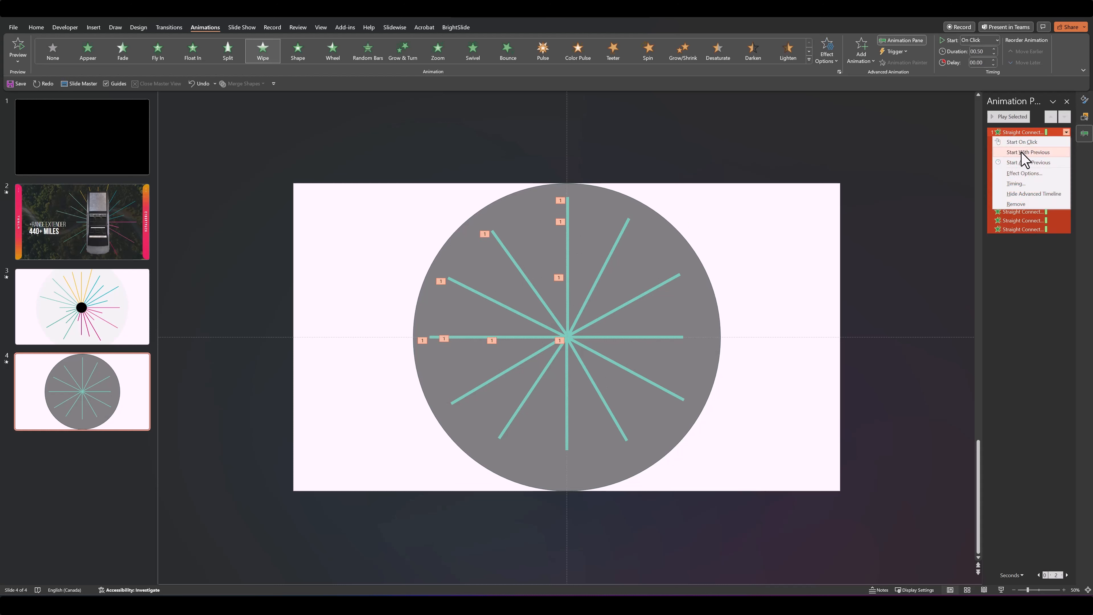
{"action": "left_click", "coordinate": [1012, 150]}
- Delay the second line's animation by 0.10 seconds and the third's by 0.20 seconds, and continue the stagger on the fourth
{"action": "left_click", "coordinate": [1007, 142]}
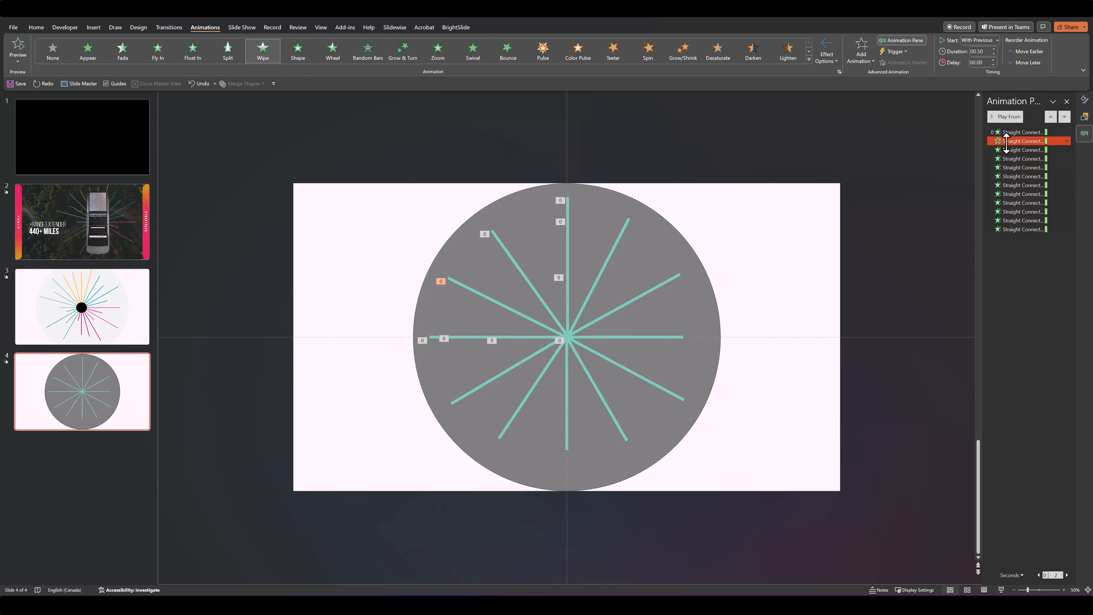
{"action": "left_click", "coordinate": [985, 65]}
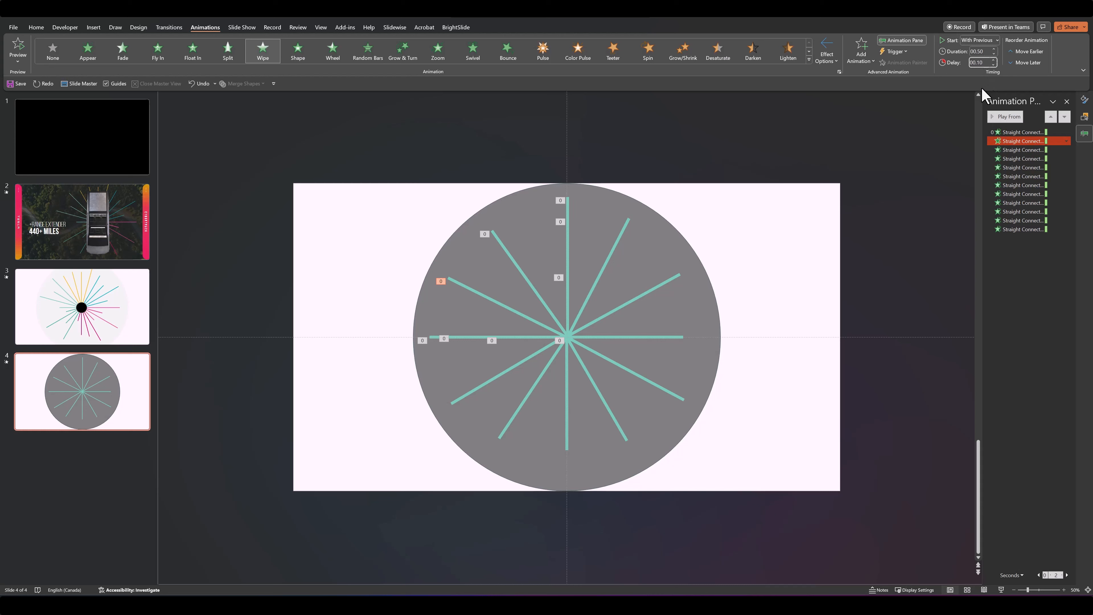
{"action": "left_click", "coordinate": [1015, 150]}
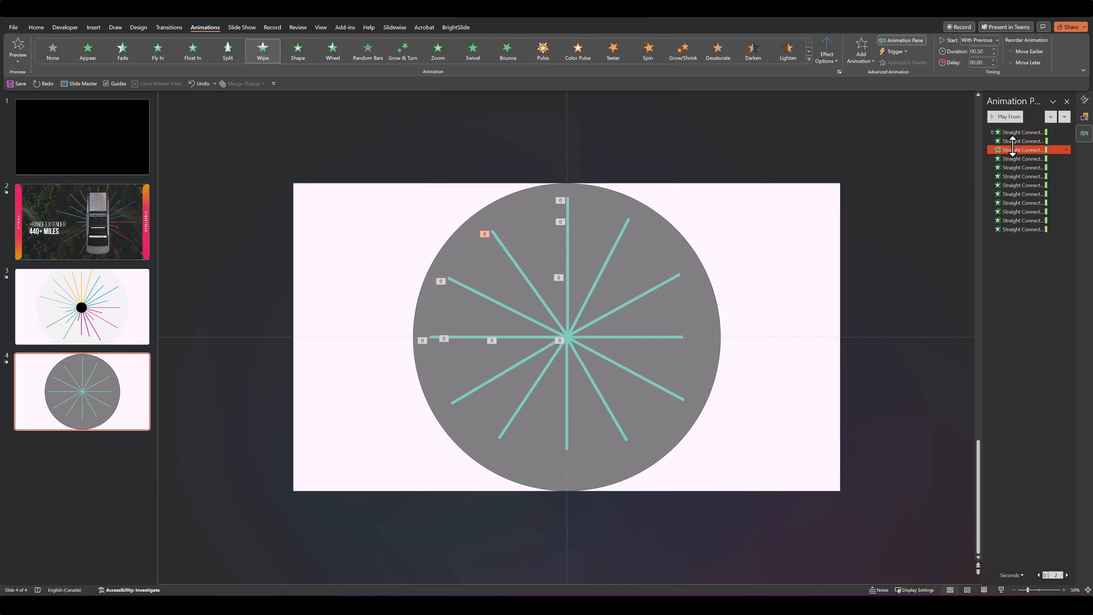
{"action": "left_click", "coordinate": [989, 64]}
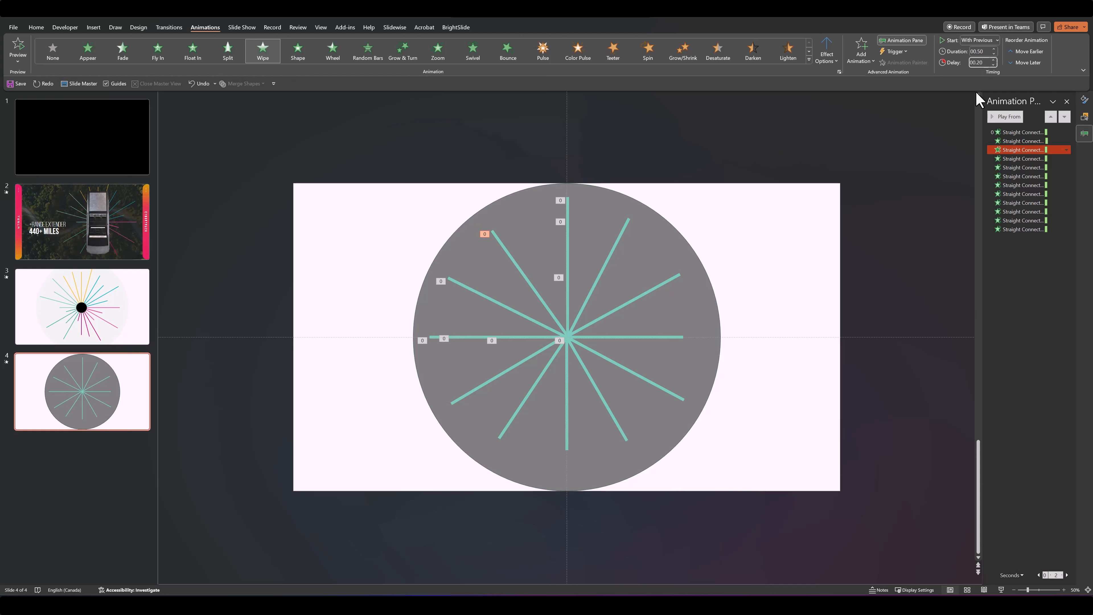
{"action": "left_click", "coordinate": [1016, 159]}
{"action": "left_click", "coordinate": [979, 63]}
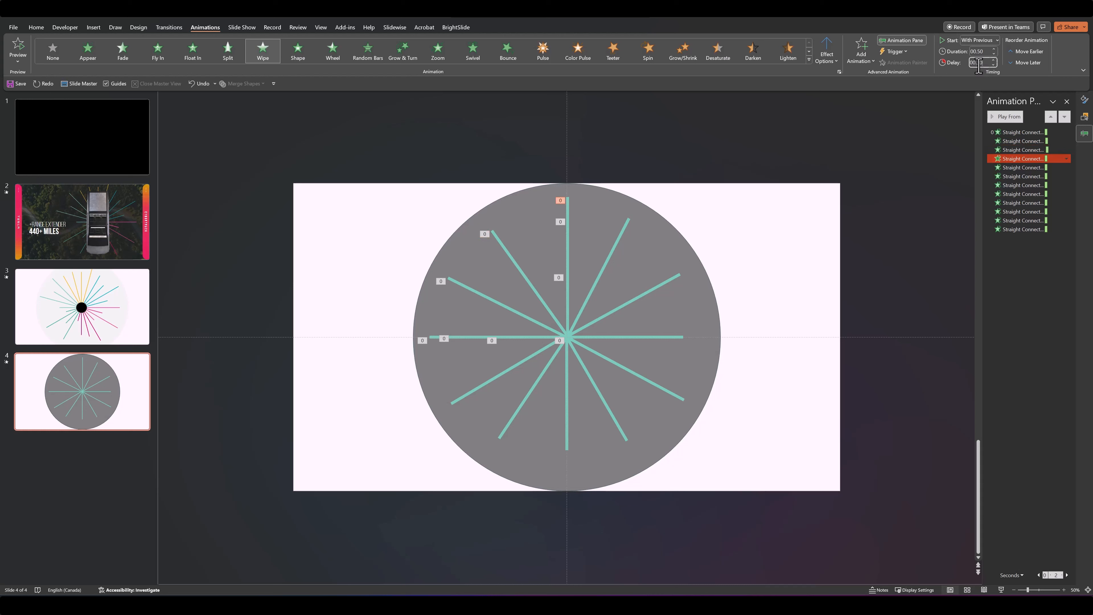
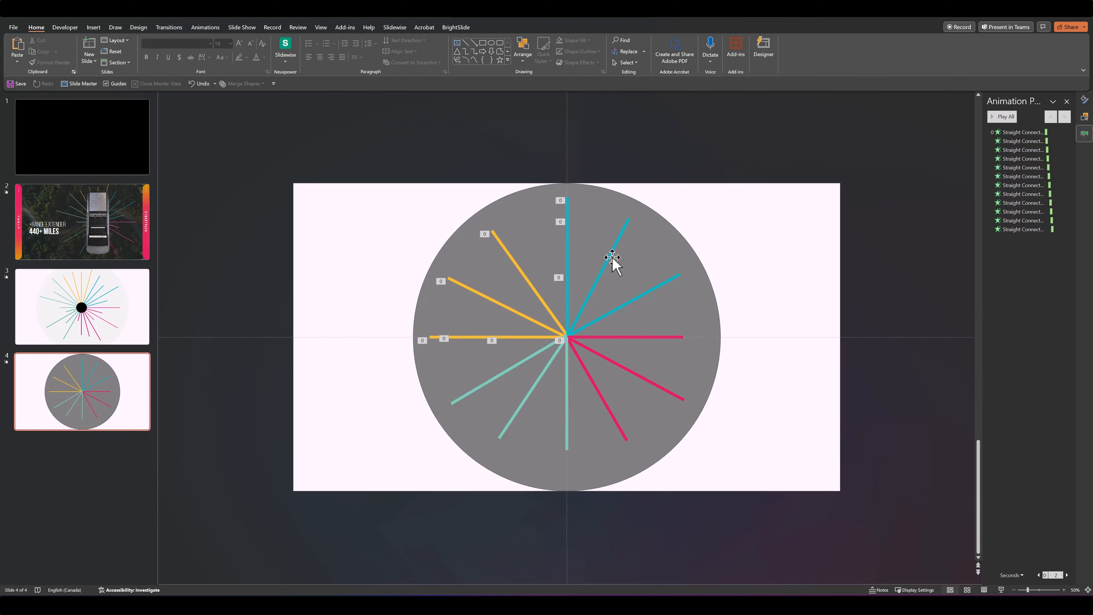
- Shorten both steep and shallow upper-right lines, the steep upper-left and lower-left lines, and the shallow lower-right line toward the centre, and preview the animation
{"action": "left_click", "coordinate": [512, 258]}
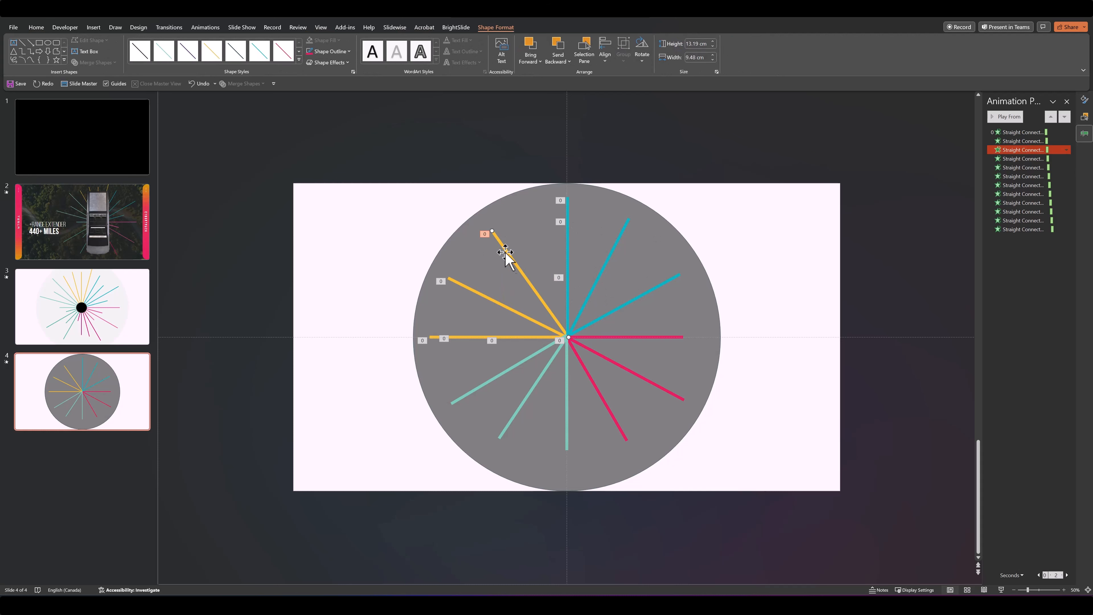
{"action": "left_click_drag", "start_coordinate": [492, 233], "coordinate": [527, 279]}
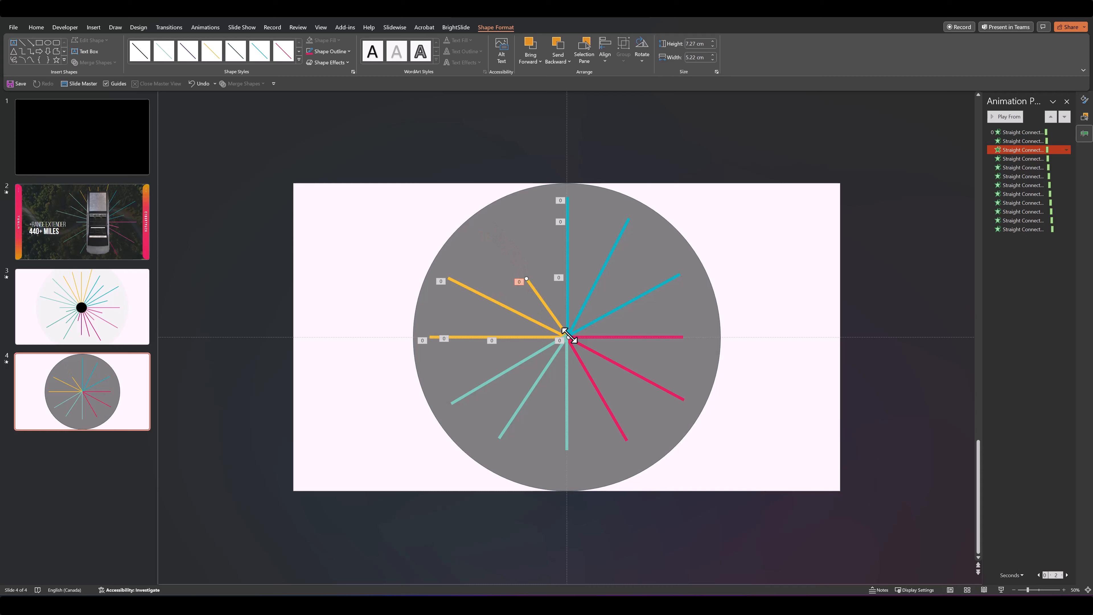
{"action": "left_click_drag", "start_coordinate": [501, 435], "coordinate": [537, 382]}
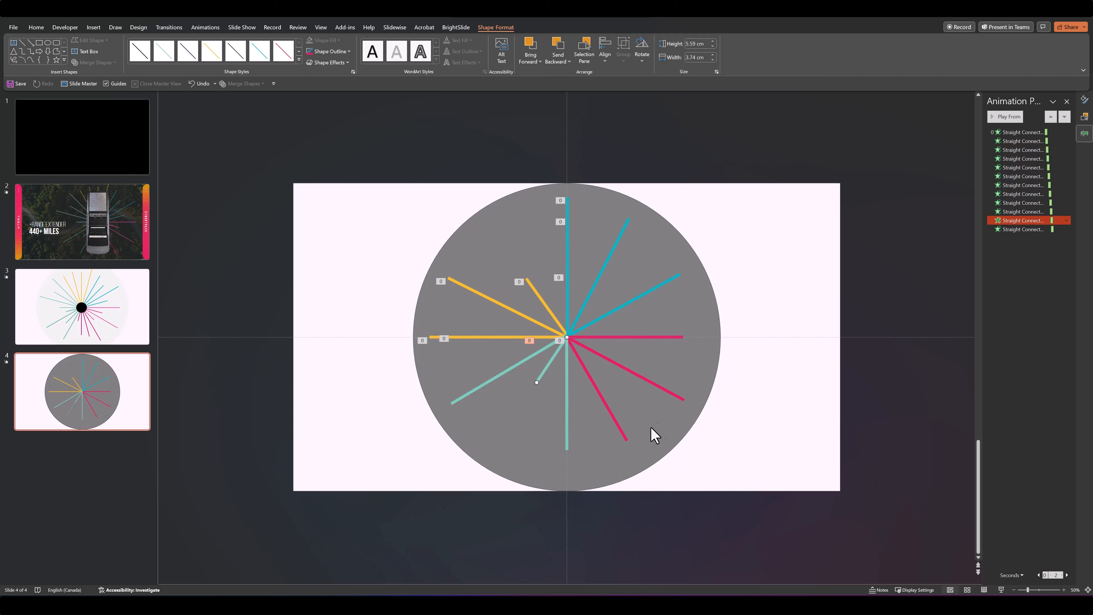
{"action": "left_click_drag", "start_coordinate": [683, 400], "coordinate": [613, 367]}
{"action": "left_click_drag", "start_coordinate": [680, 274], "coordinate": [645, 294]}
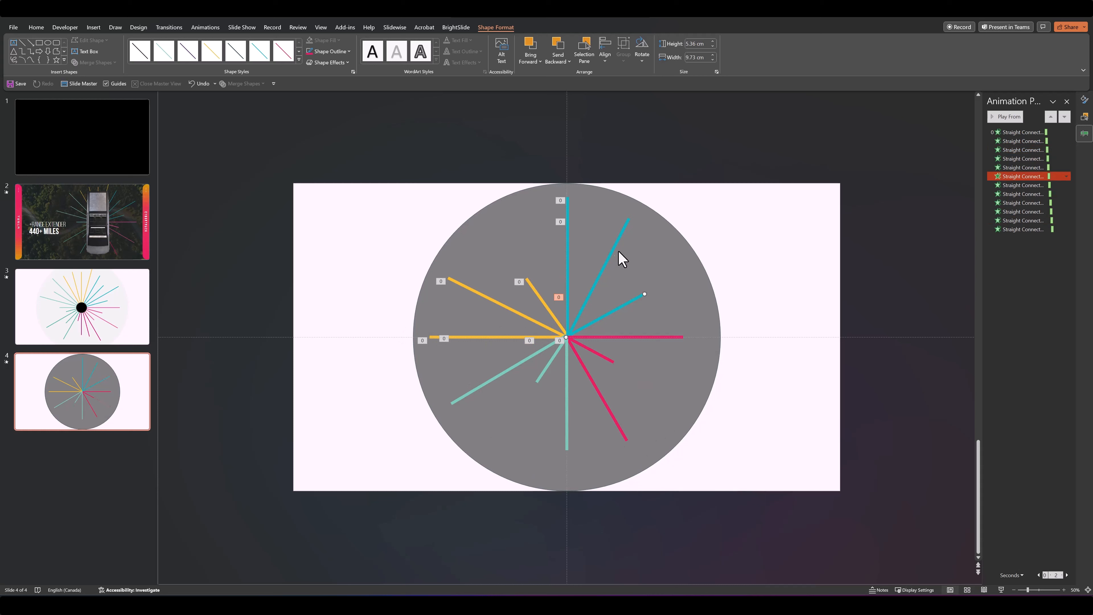
{"action": "left_click", "coordinate": [627, 222]}
{"action": "left_click", "coordinate": [776, 283]}
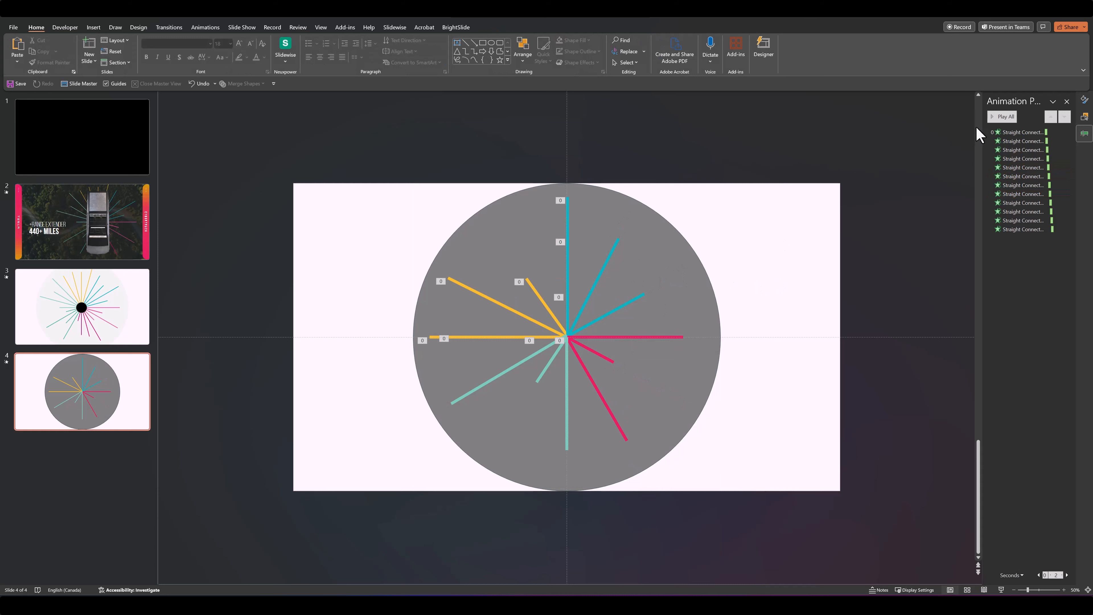
{"action": "left_click", "coordinate": [1005, 116]}
- Unlock the large background circle and give it a very light grey fill with no outline
{"action": "left_click", "coordinate": [587, 210]}
{"action": "right_click", "coordinate": [591, 205]}
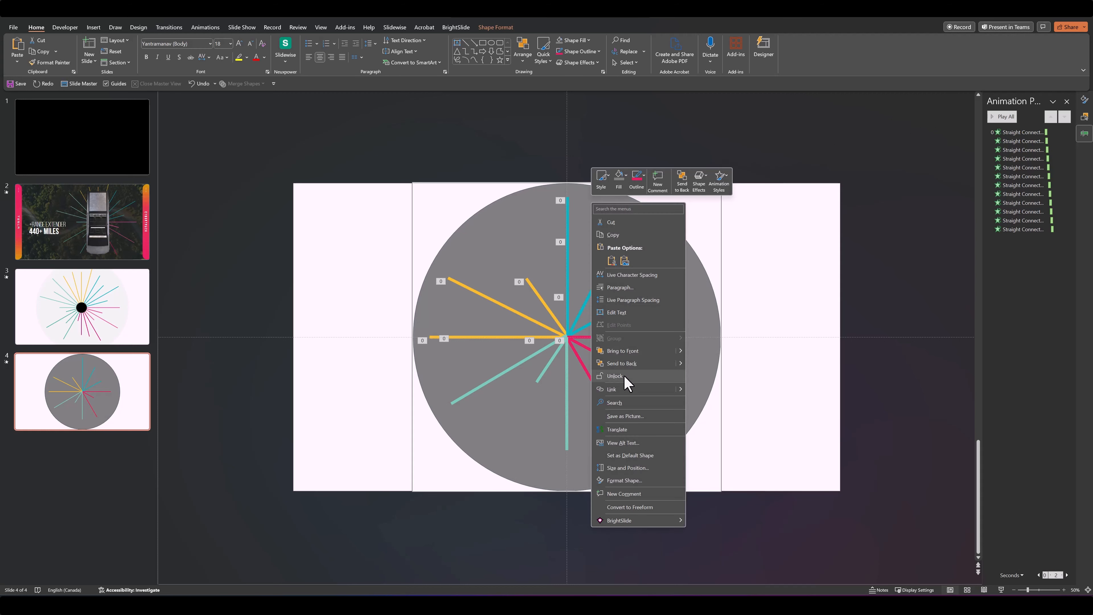
{"action": "left_click", "coordinate": [615, 364]}
{"action": "left_click", "coordinate": [571, 41]}
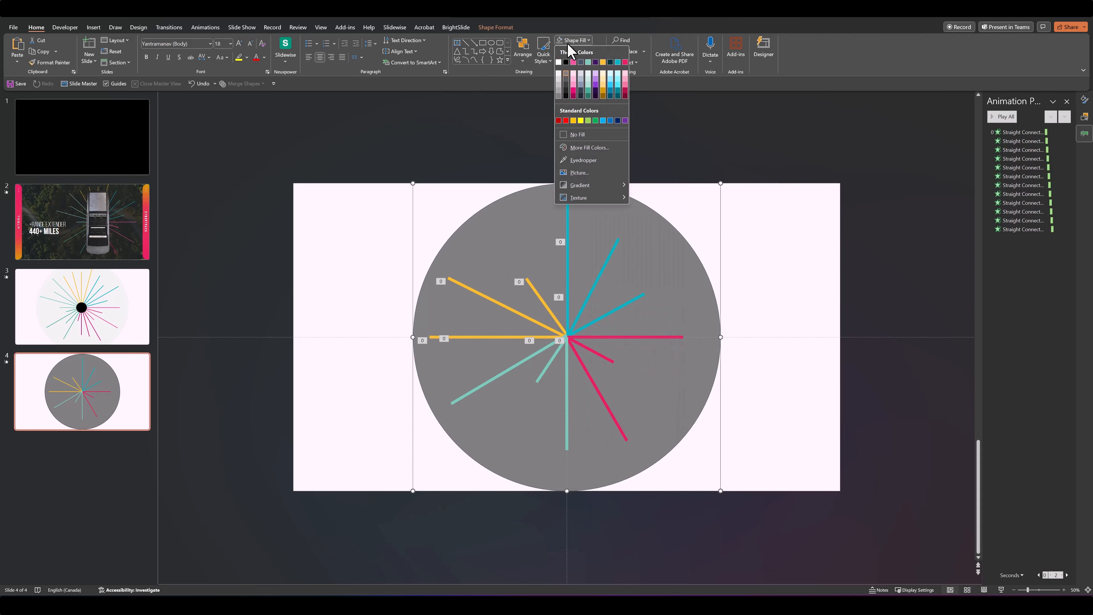
{"action": "left_click", "coordinate": [560, 73]}
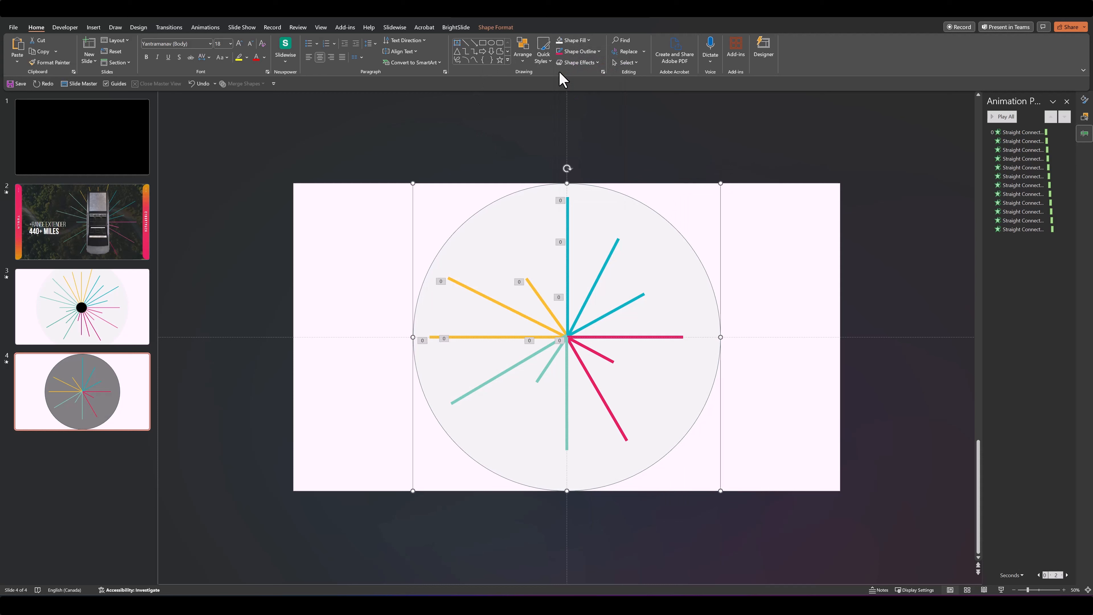
{"action": "left_click", "coordinate": [572, 53]}
{"action": "left_click", "coordinate": [575, 143]}
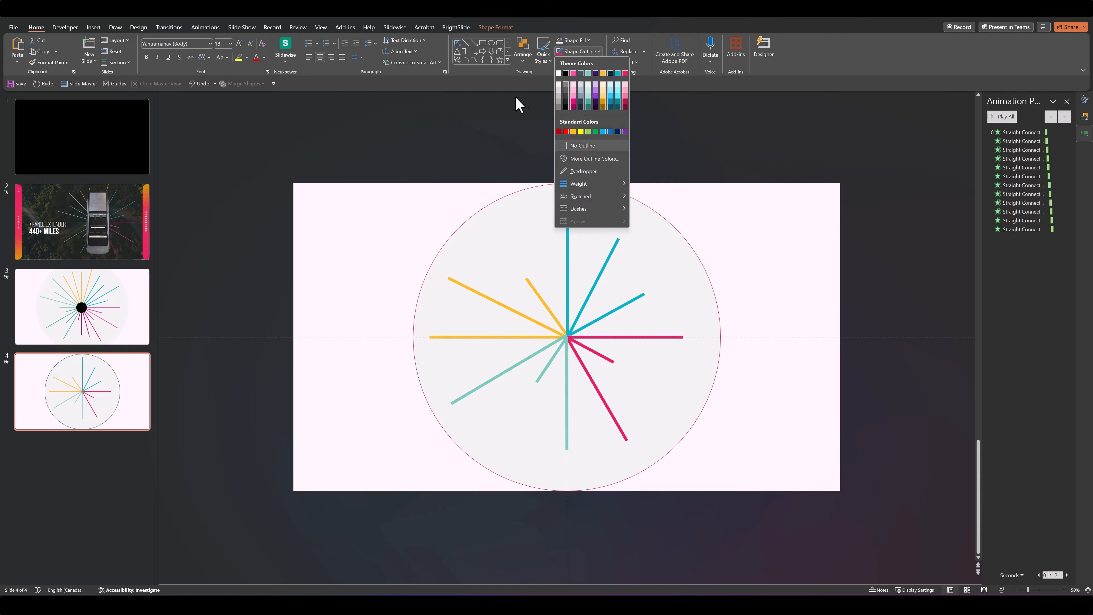
{"action": "left_click", "coordinate": [515, 98]}
- Draw a circle about 3.95 cm across where the lines meet and align it to the centre of the slide
{"action": "left_click", "coordinate": [491, 43]}
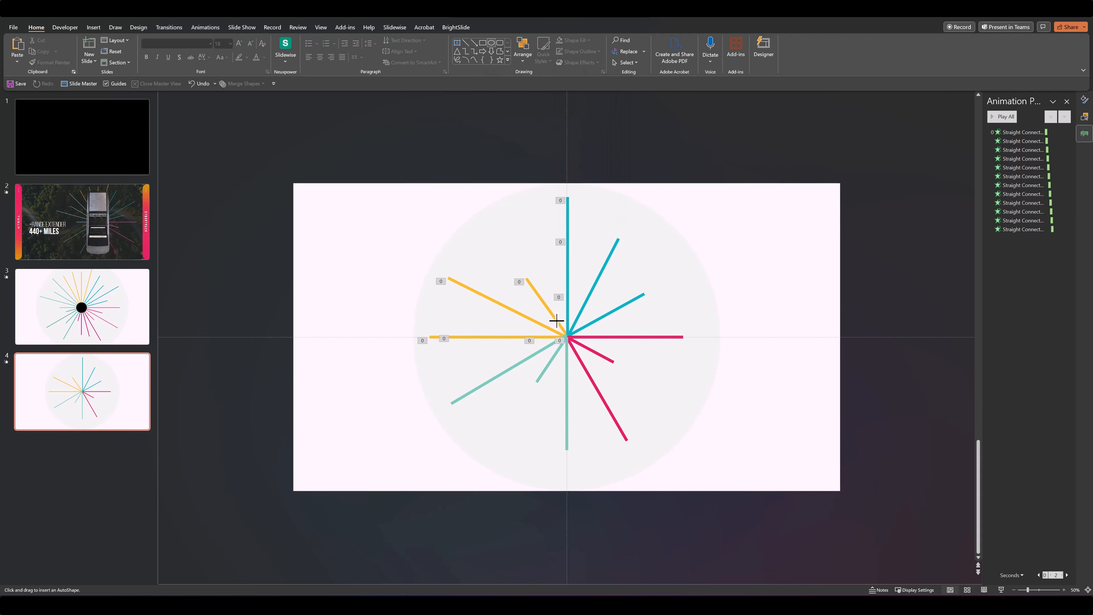
{"action": "left_click_drag", "start_coordinate": [556, 320], "coordinate": [588, 352]}
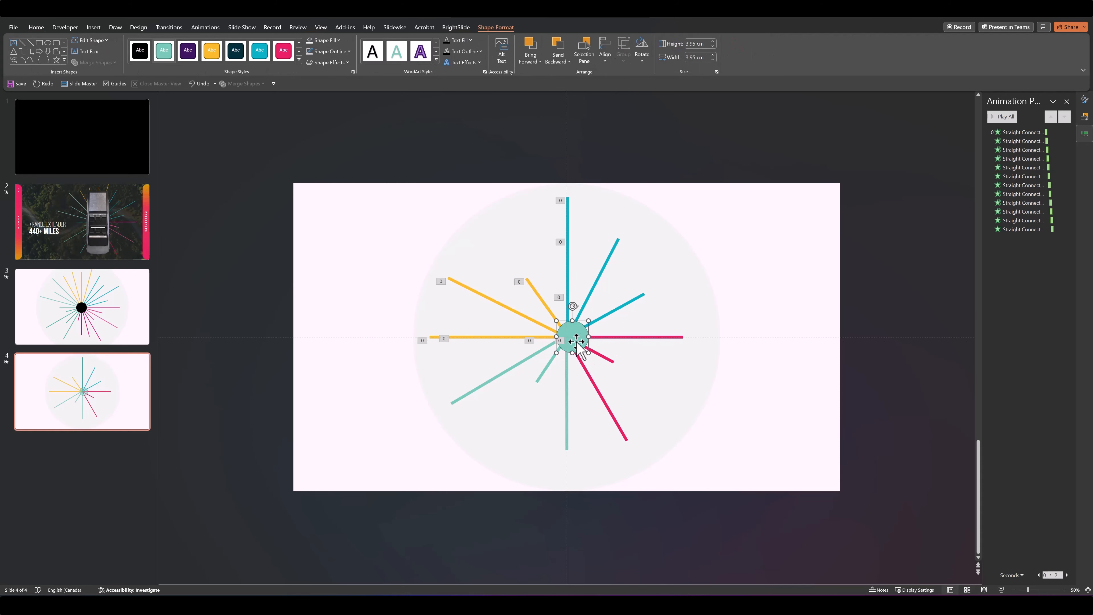
{"action": "left_click", "coordinate": [453, 27]}
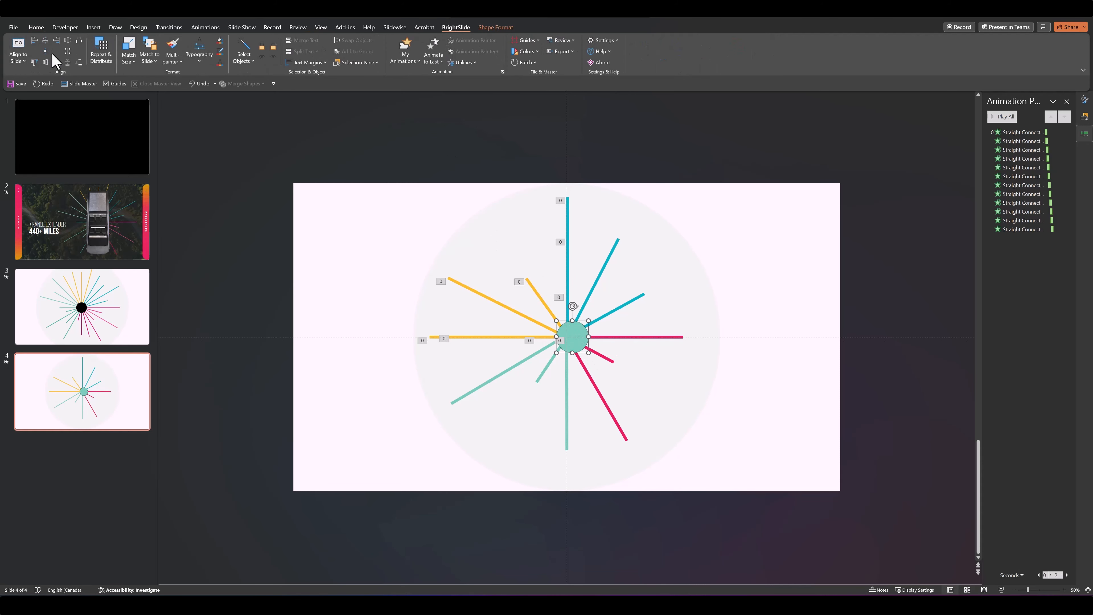
{"action": "left_click", "coordinate": [45, 52]}
- Fill the central circle with black and give it a white outline
{"action": "left_click", "coordinate": [495, 27]}
{"action": "left_click", "coordinate": [323, 40]}
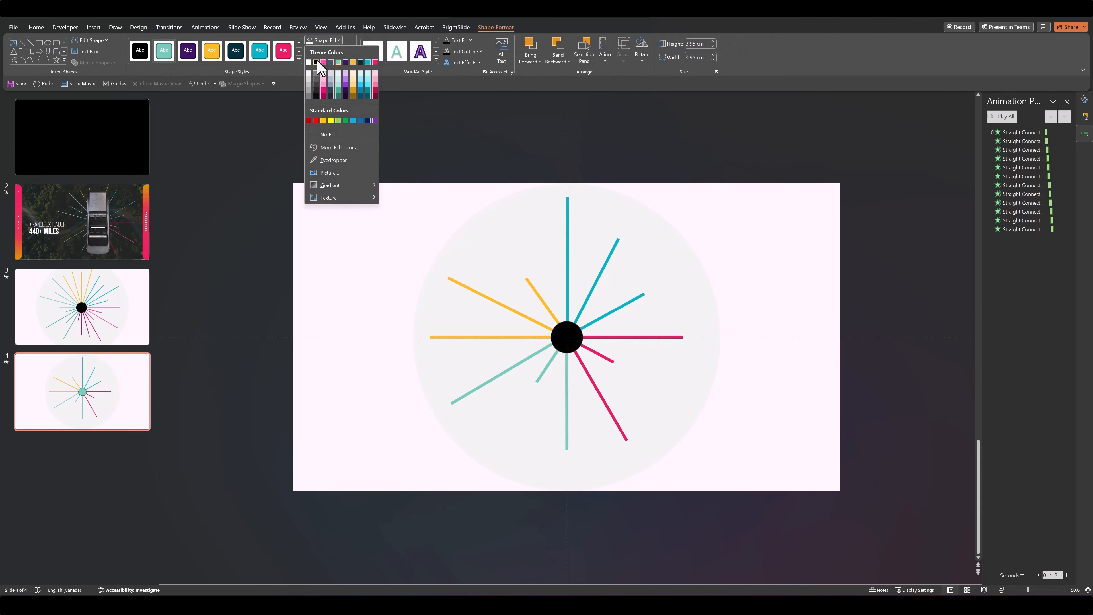
{"action": "left_click", "coordinate": [319, 67]}
{"action": "left_click", "coordinate": [322, 52]}
{"action": "left_click", "coordinate": [309, 73]}
{"action": "left_click", "coordinate": [328, 53]}
{"action": "left_click", "coordinate": [364, 268]}
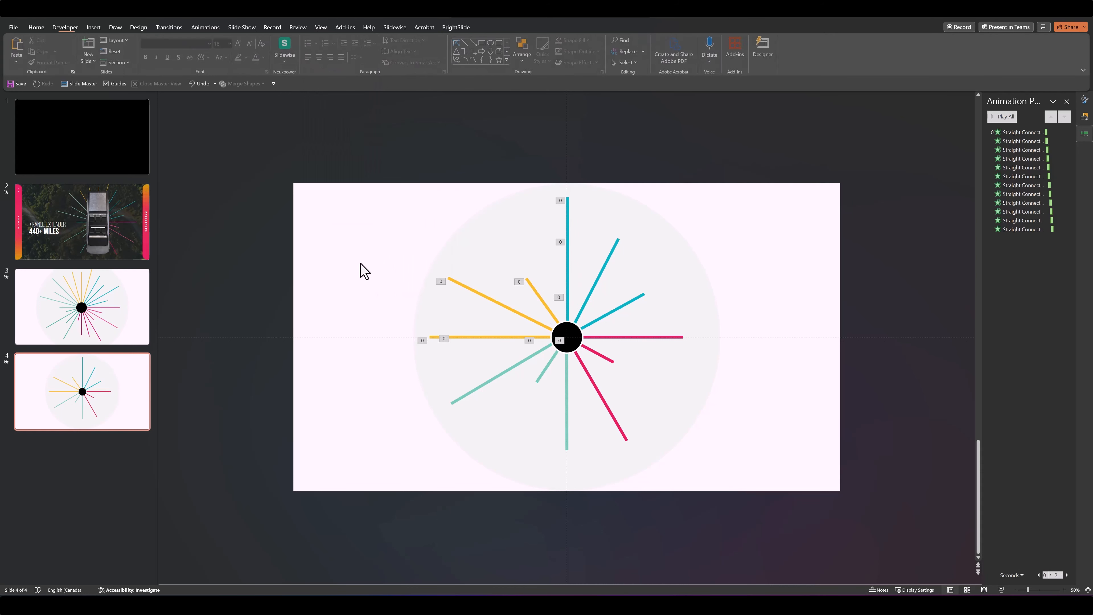
- Preview the line burst on slide 4 and on slide 3, and compare them with the finished design on slide 2
{"action": "left_click", "coordinate": [998, 123]}
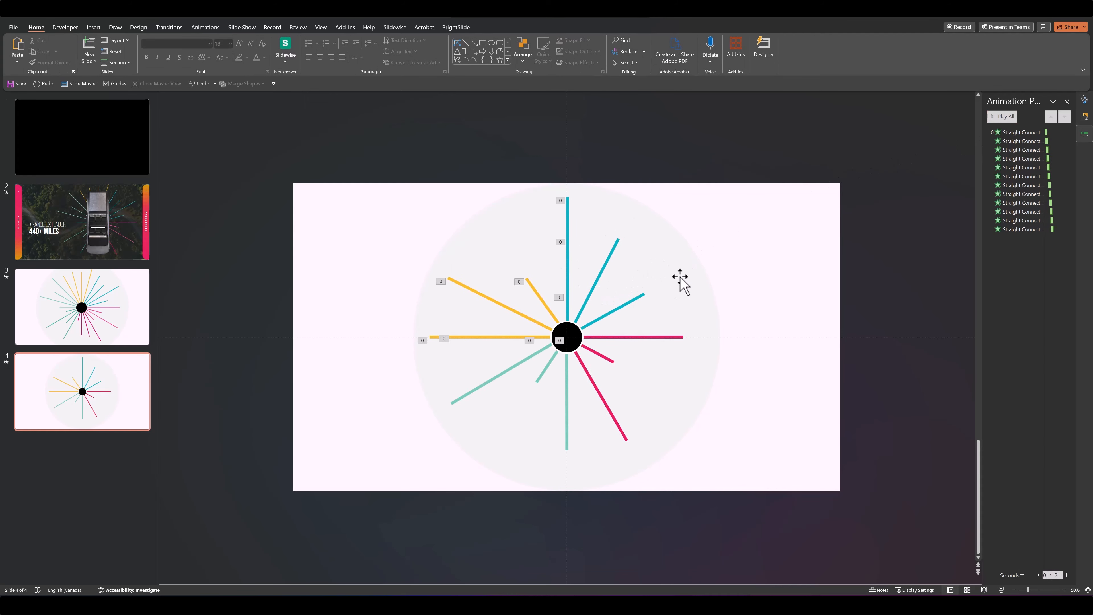
{"action": "left_click", "coordinate": [110, 325]}
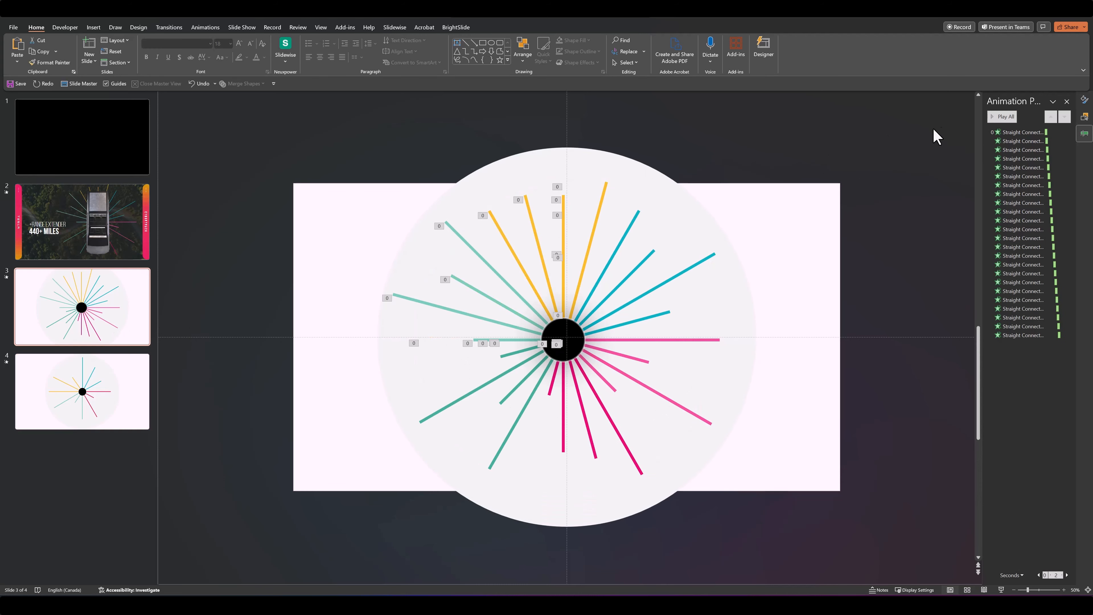
{"action": "left_click", "coordinate": [1003, 118]}
{"action": "left_click", "coordinate": [691, 268]}
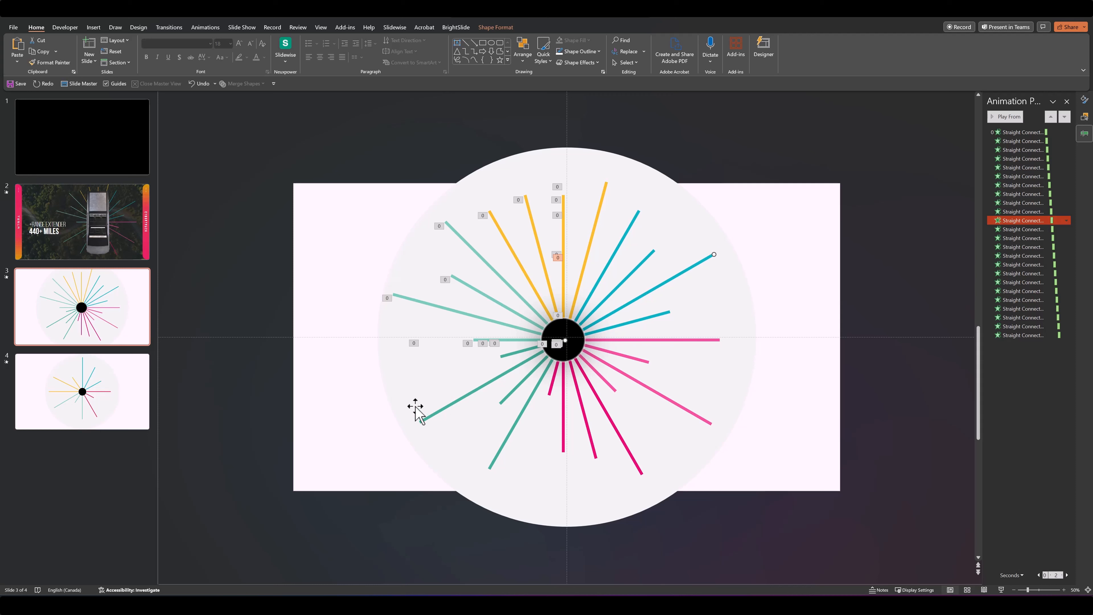
{"action": "left_click", "coordinate": [104, 252]}
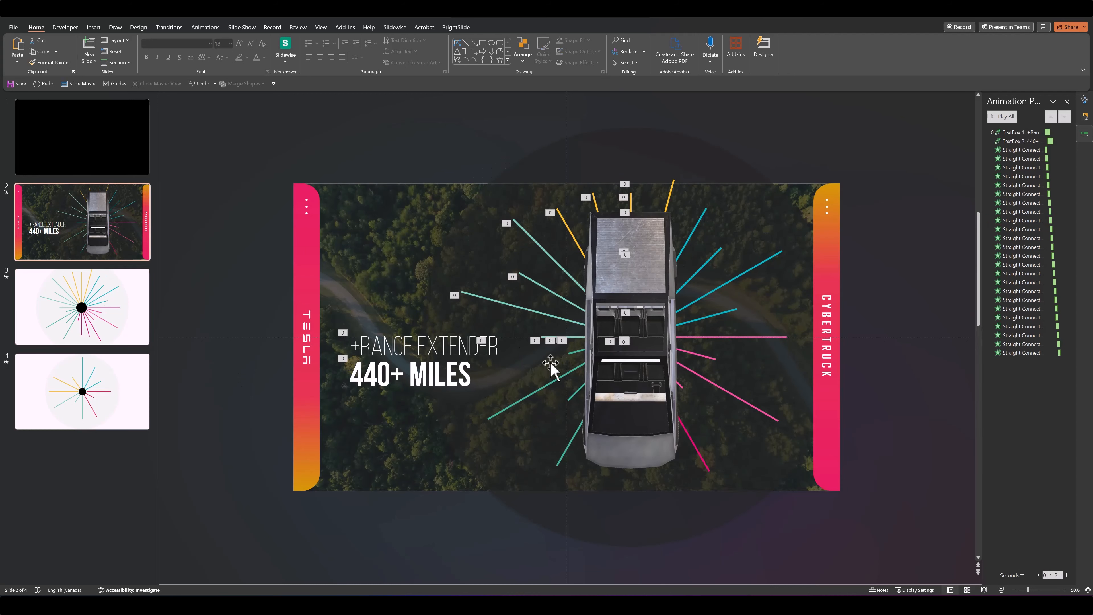
{"action": "left_click", "coordinate": [113, 407]}
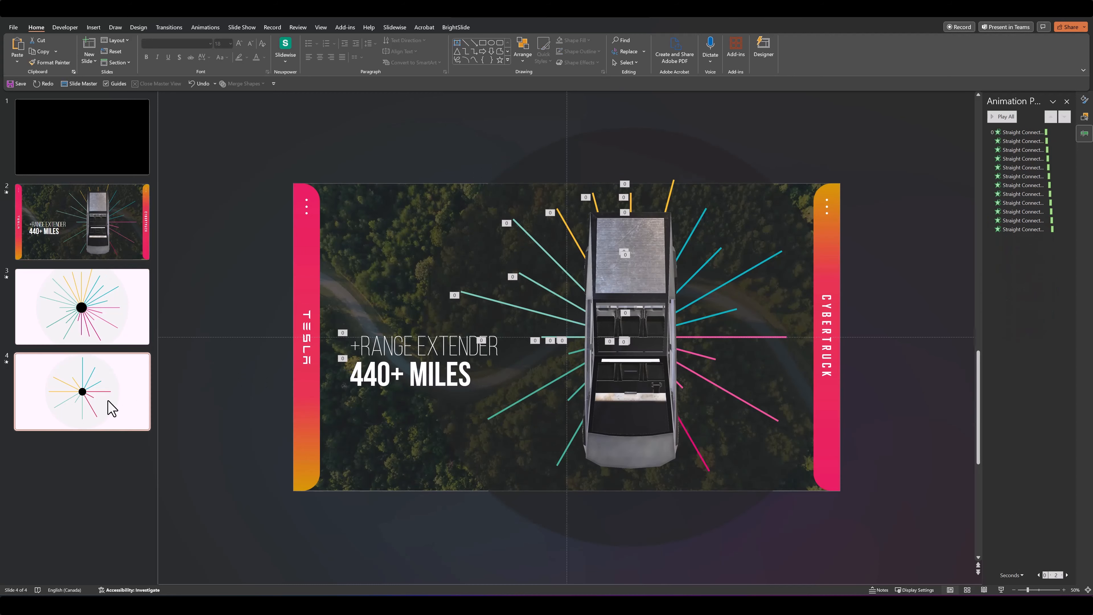
{"action": "left_click", "coordinate": [135, 453]}
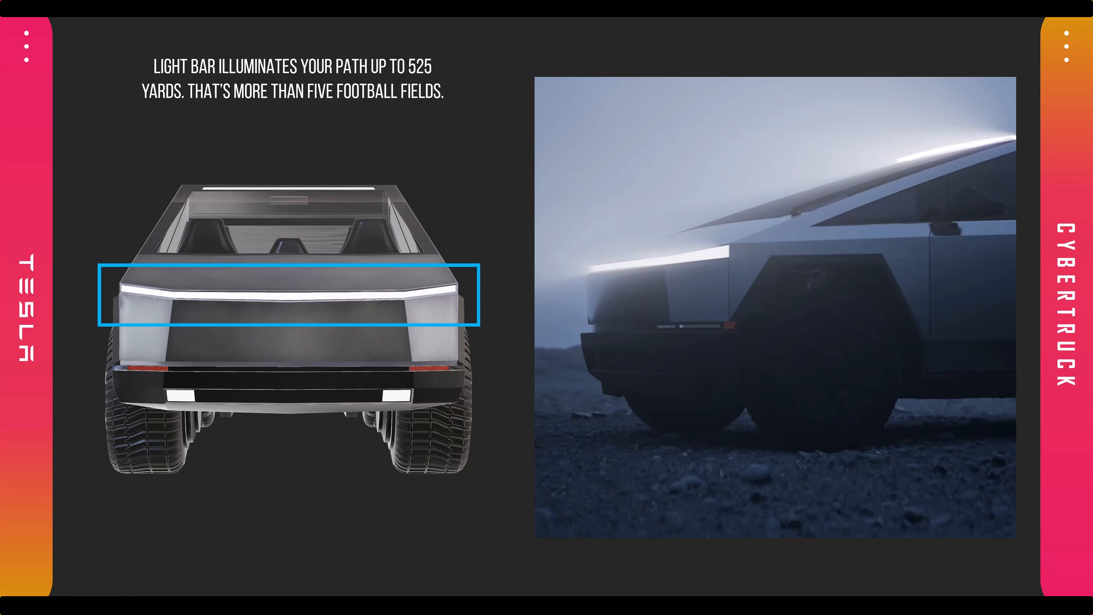
- Exit the slide show and copy the front-view truck picture from slide 3 onto the empty slide 4
{"action": "key", "text": "Escape"}
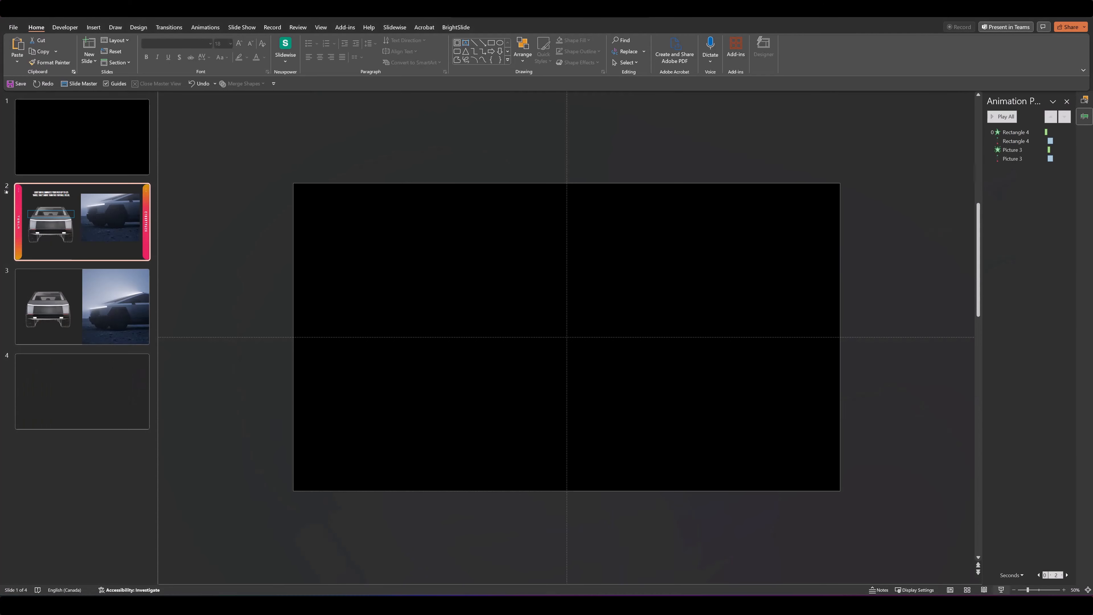
{"action": "left_click", "coordinate": [113, 410]}
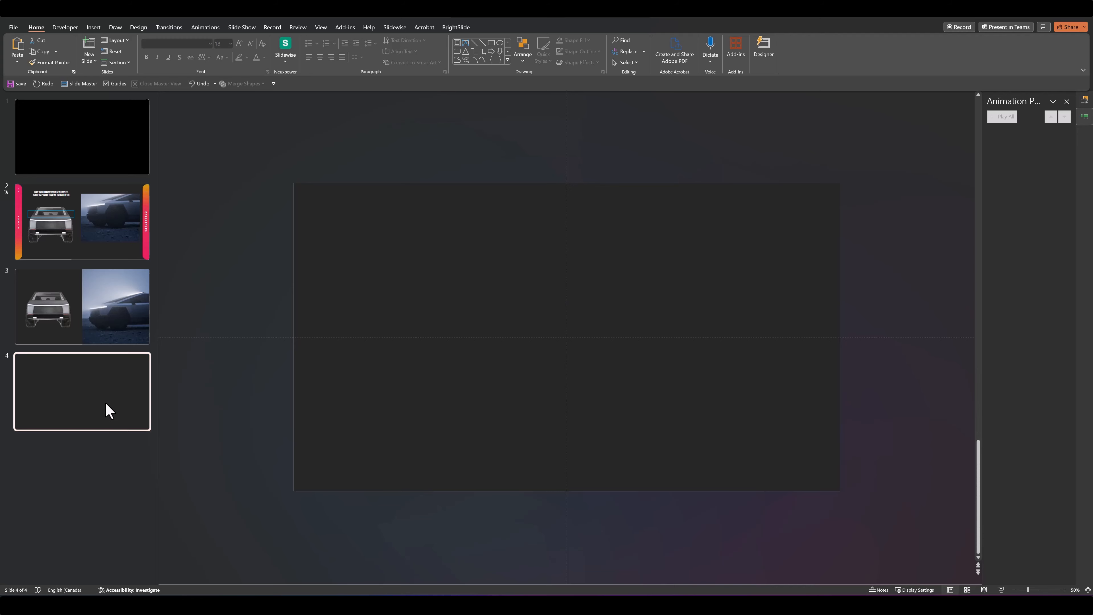
{"action": "left_click", "coordinate": [100, 345]}
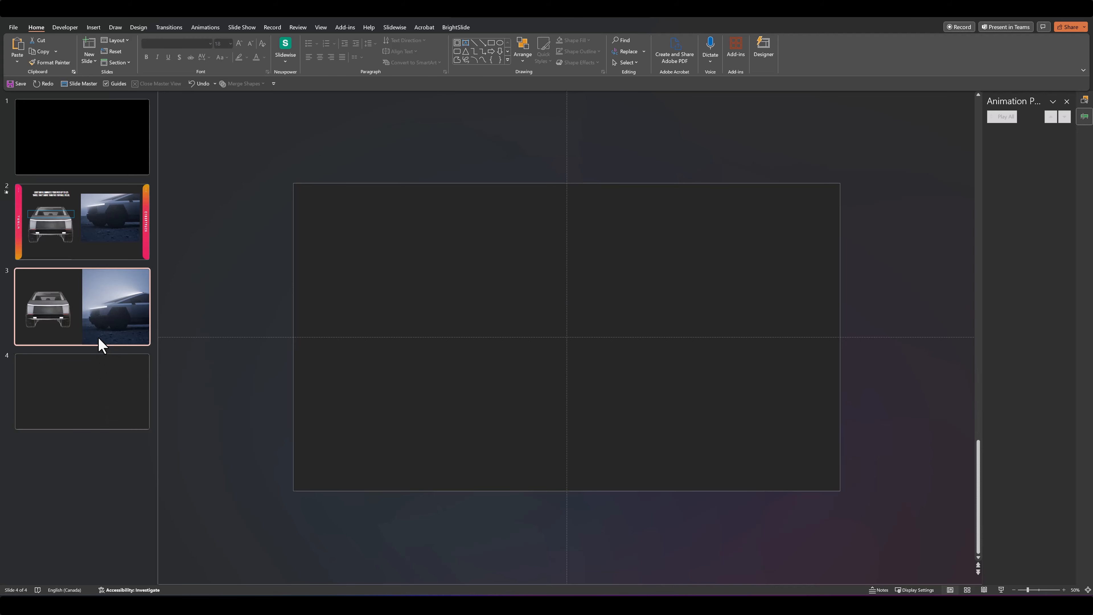
{"action": "left_click", "coordinate": [357, 348]}
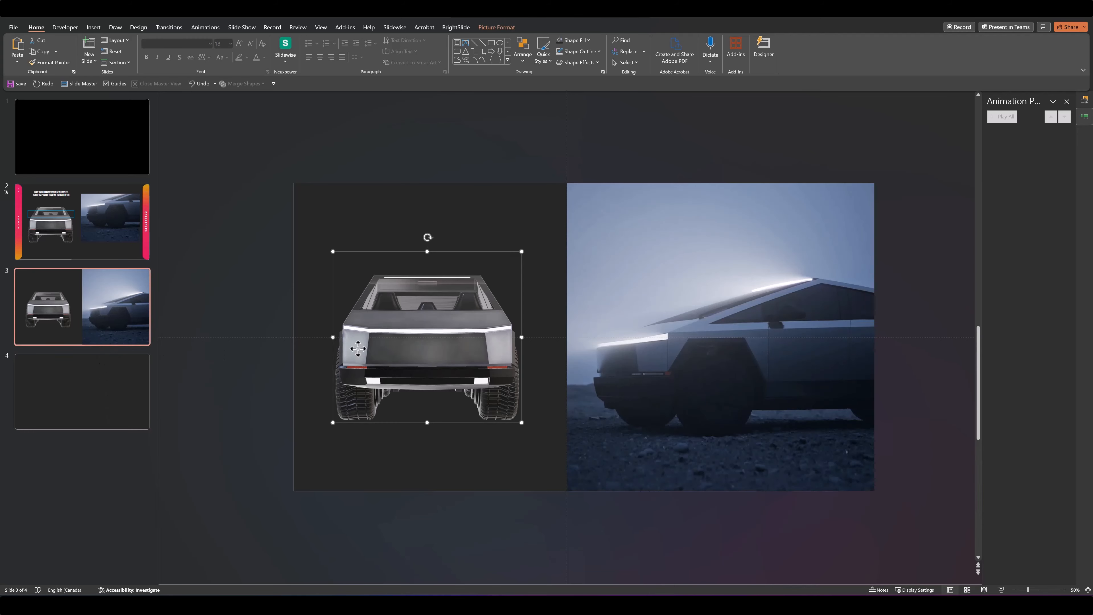
{"action": "left_click", "coordinate": [120, 395]}
{"action": "key", "text": "ctrl+v"}
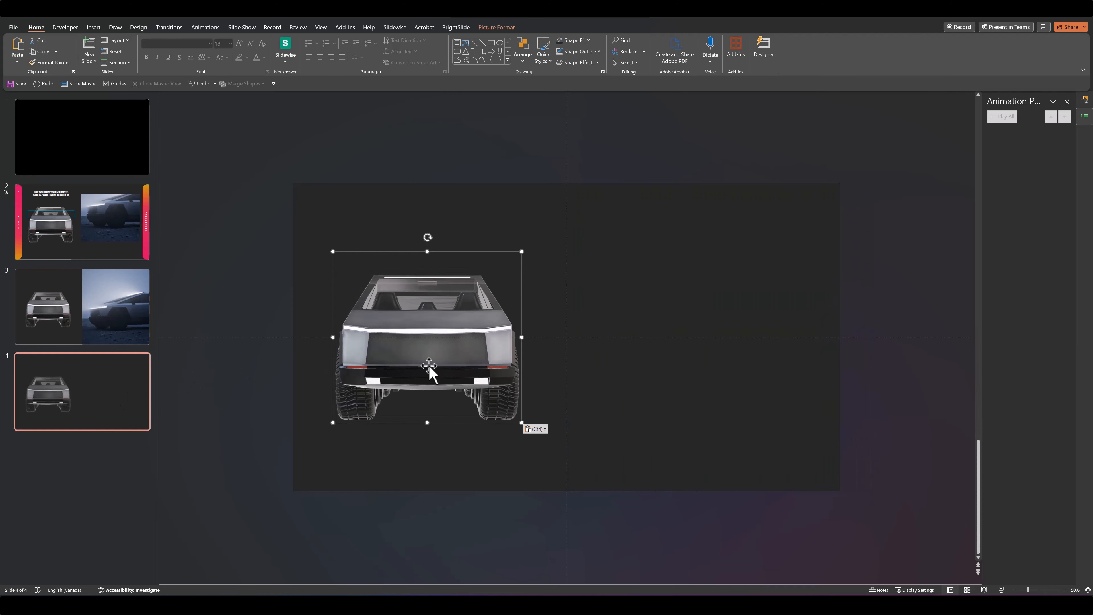
{"action": "left_click", "coordinate": [282, 376]}
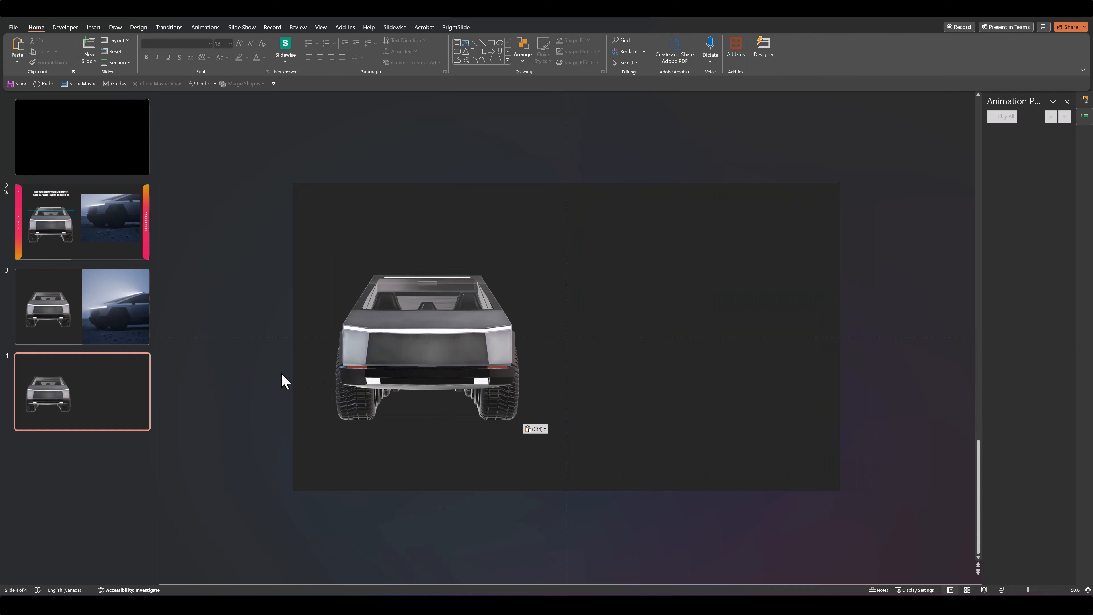
- Draw a rectangle about 26.14 cm wide and 5.22 cm high across the truck's roof and set its outline weight to 6 pt
{"action": "left_click", "coordinate": [491, 45]}
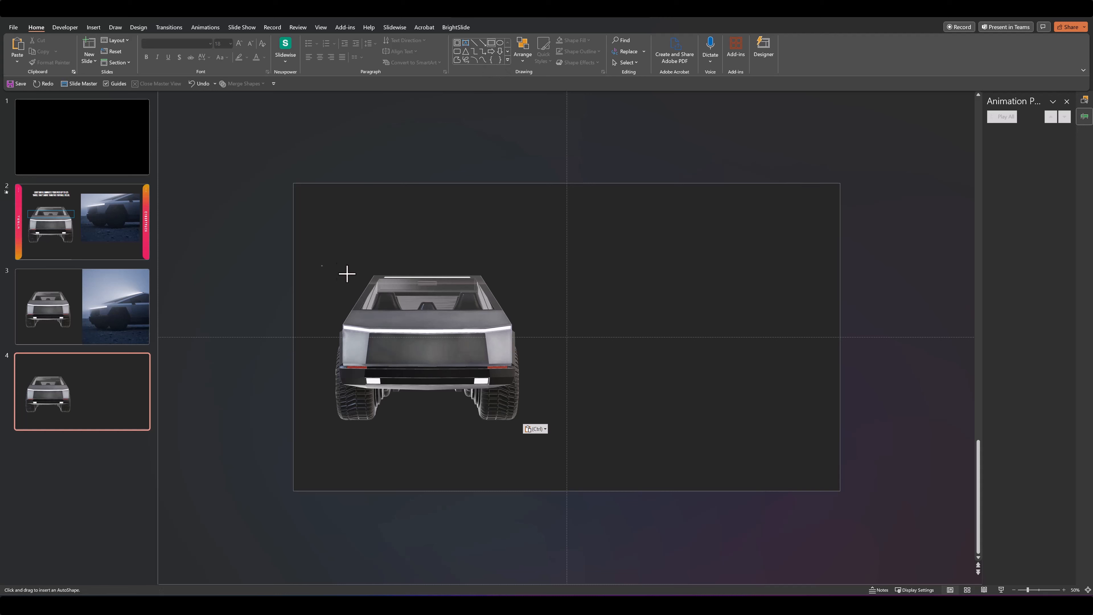
{"action": "left_click_drag", "start_coordinate": [321, 265], "coordinate": [532, 306]}
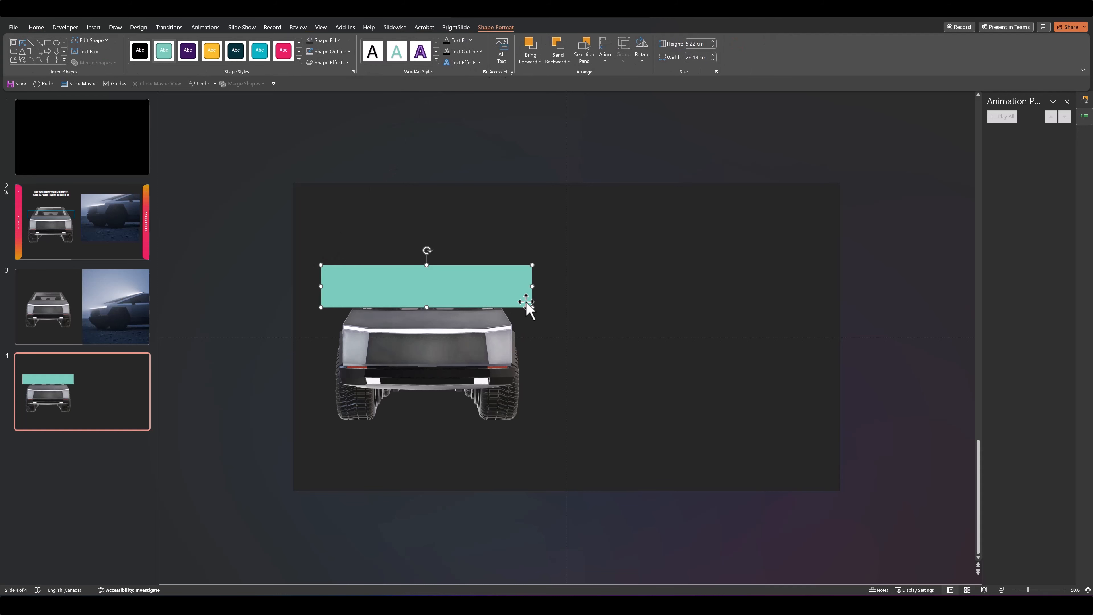
{"action": "left_click", "coordinate": [328, 51]}
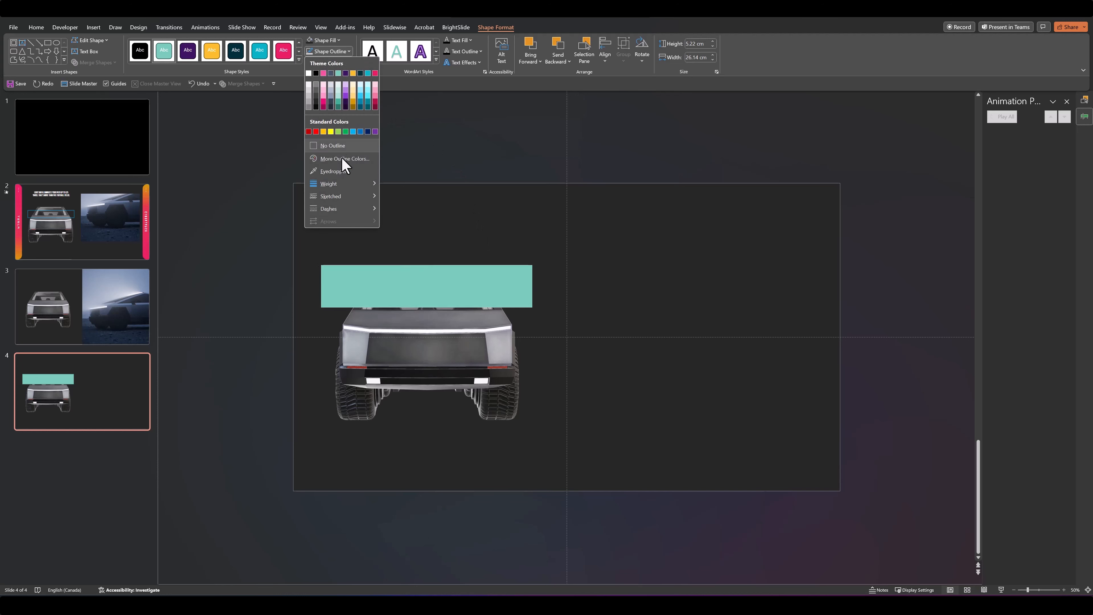
{"action": "mouse_move", "coordinate": [346, 184]}
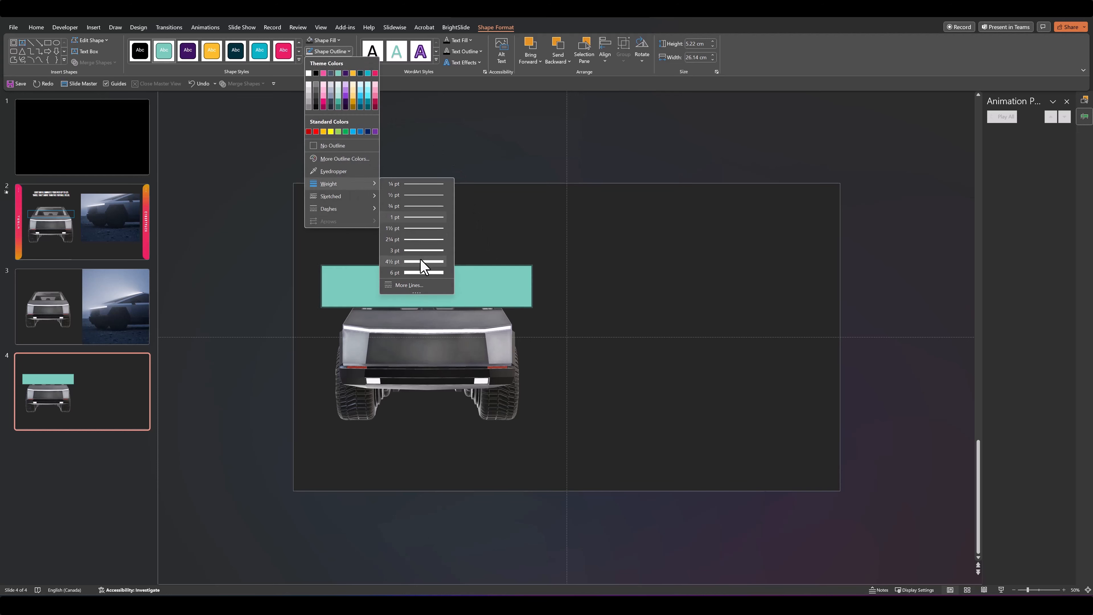
{"action": "left_click", "coordinate": [421, 273]}
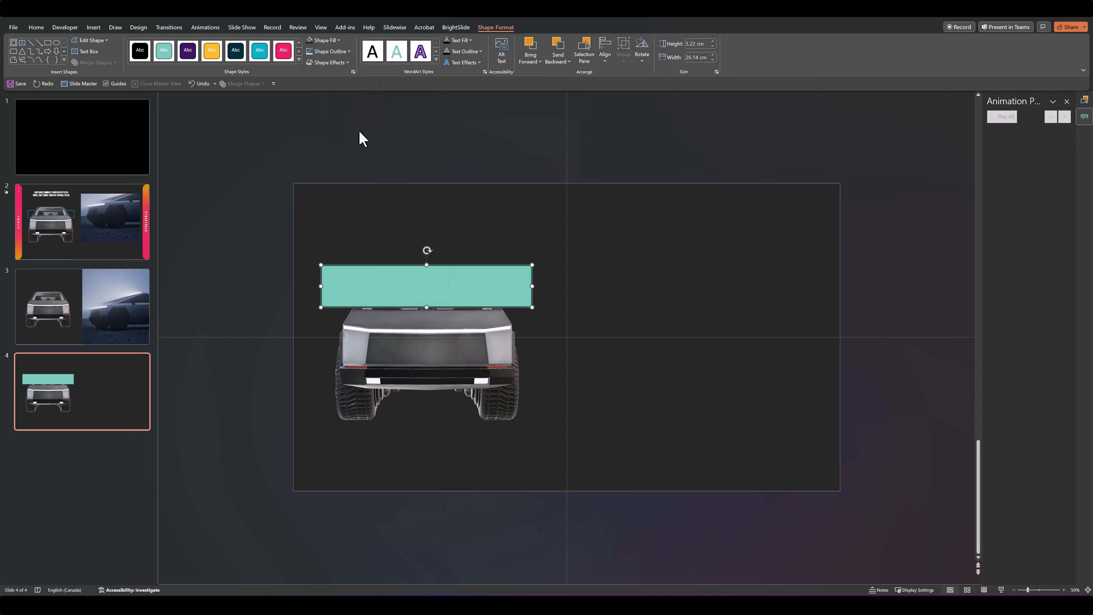
- Remove the rectangle's fill and colour its outline golden yellow
{"action": "left_click", "coordinate": [329, 43]}
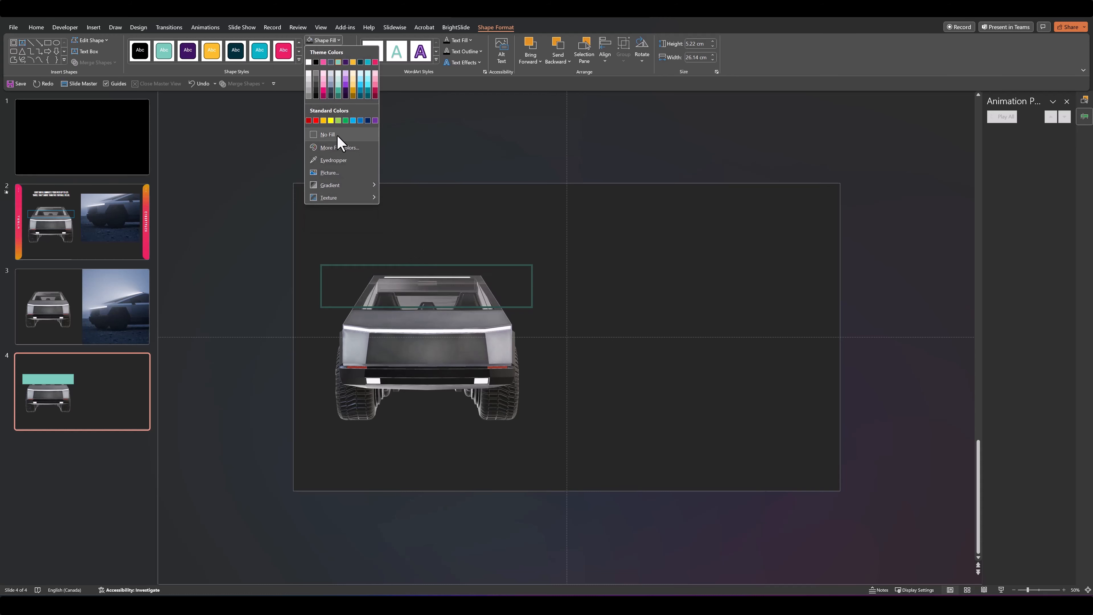
{"action": "left_click", "coordinate": [337, 134]}
{"action": "left_click", "coordinate": [333, 52]}
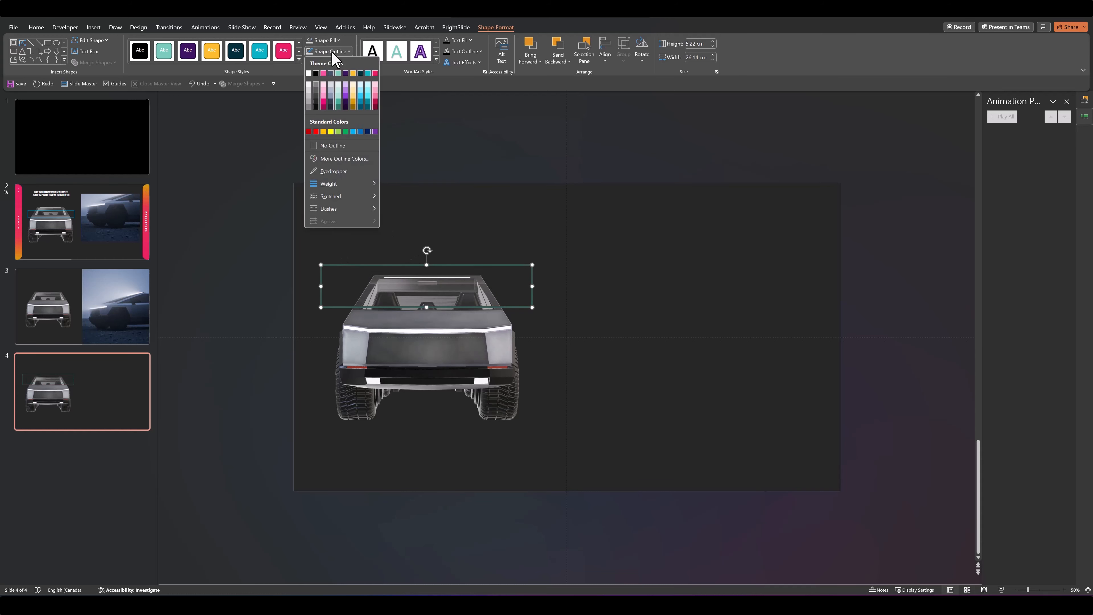
{"action": "left_click", "coordinate": [353, 74]}
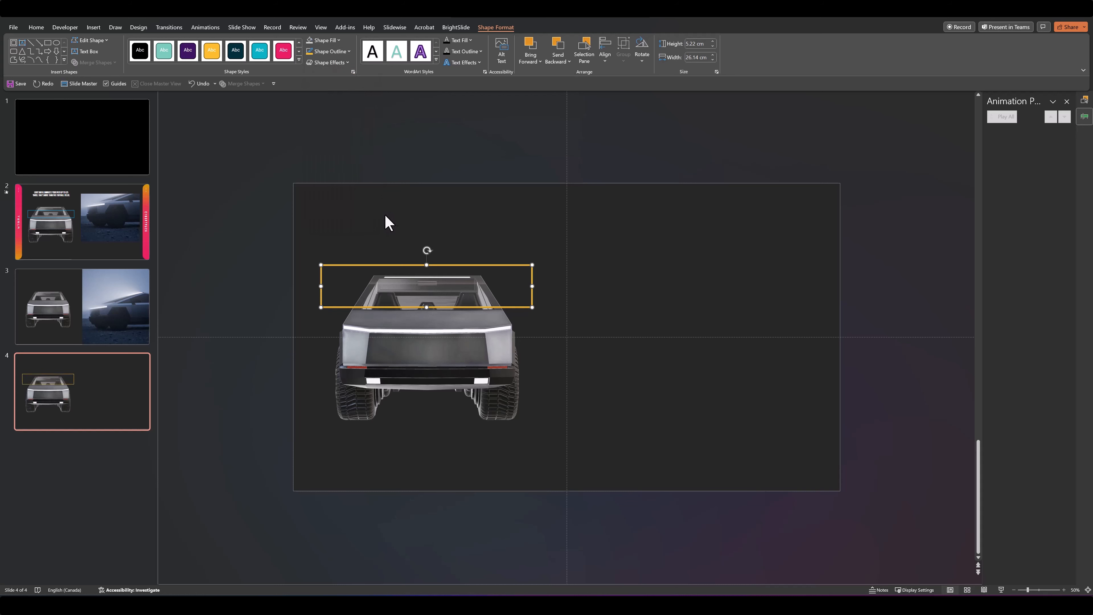
{"action": "left_click", "coordinate": [380, 174]}
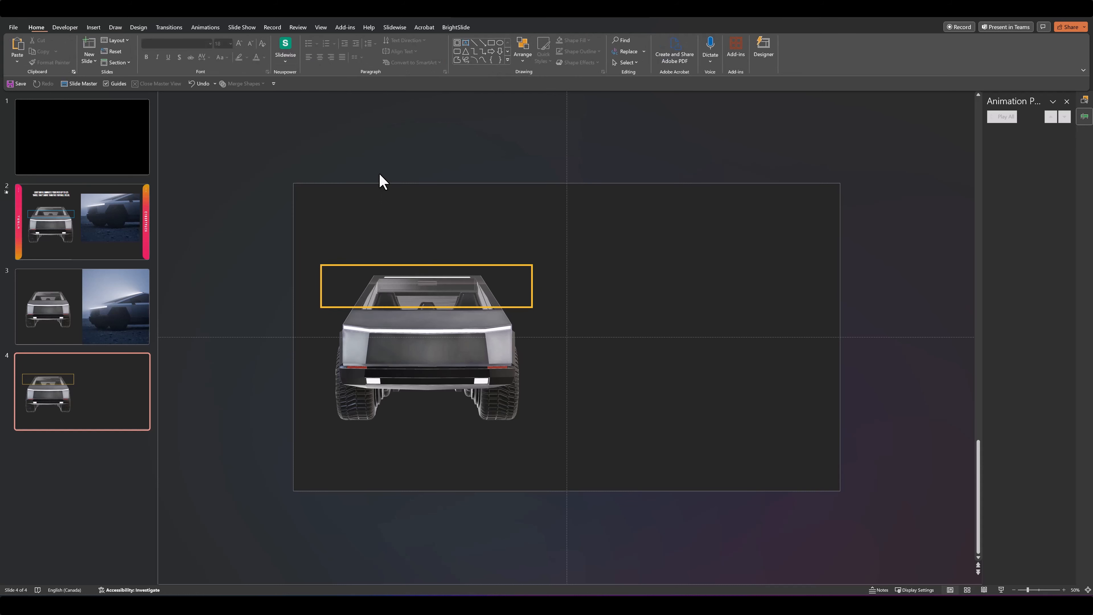
- Draw a Frame shape about 33.87 cm by 38.1 cm covering the slide's right half and thicken its border
{"action": "left_click", "coordinate": [457, 47]}
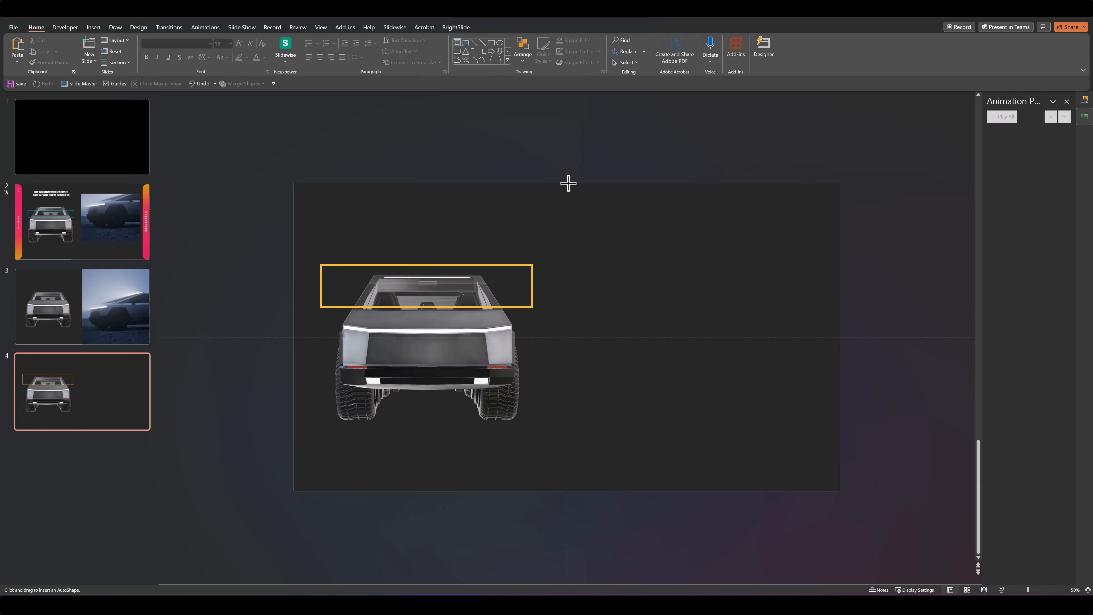
{"action": "left_click_drag", "start_coordinate": [569, 183], "coordinate": [840, 490]}
{"action": "left_click_drag", "start_coordinate": [601, 184], "coordinate": [623, 193]}
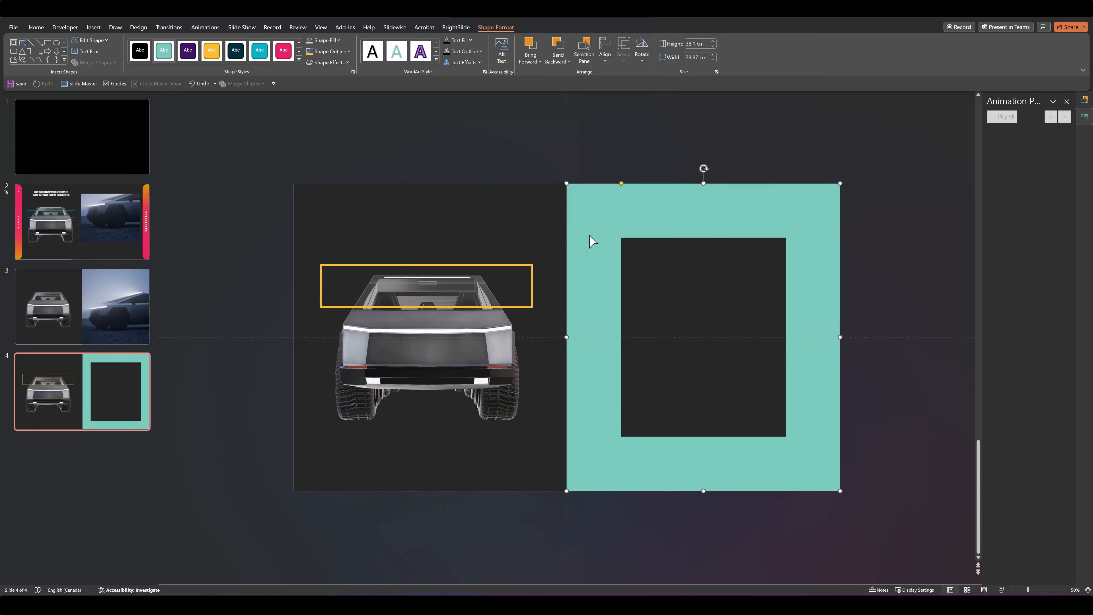
- Copy the side-view truck photo from slide 3 onto slide 4
{"action": "key", "text": "Page_Up"}
{"action": "left_click", "coordinate": [592, 238]}
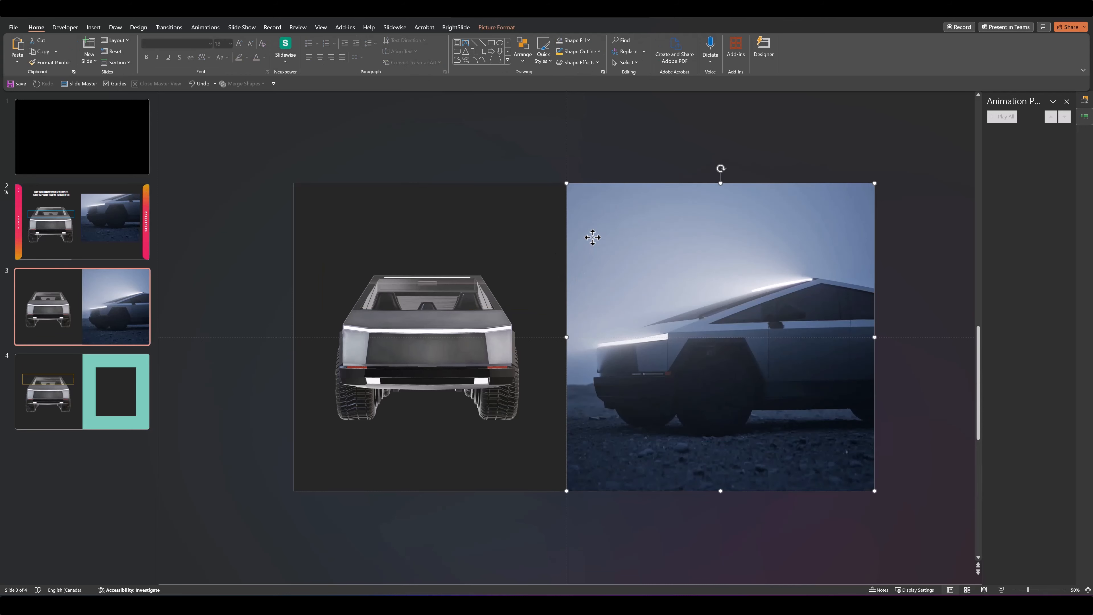
{"action": "key", "text": "Page_Down"}
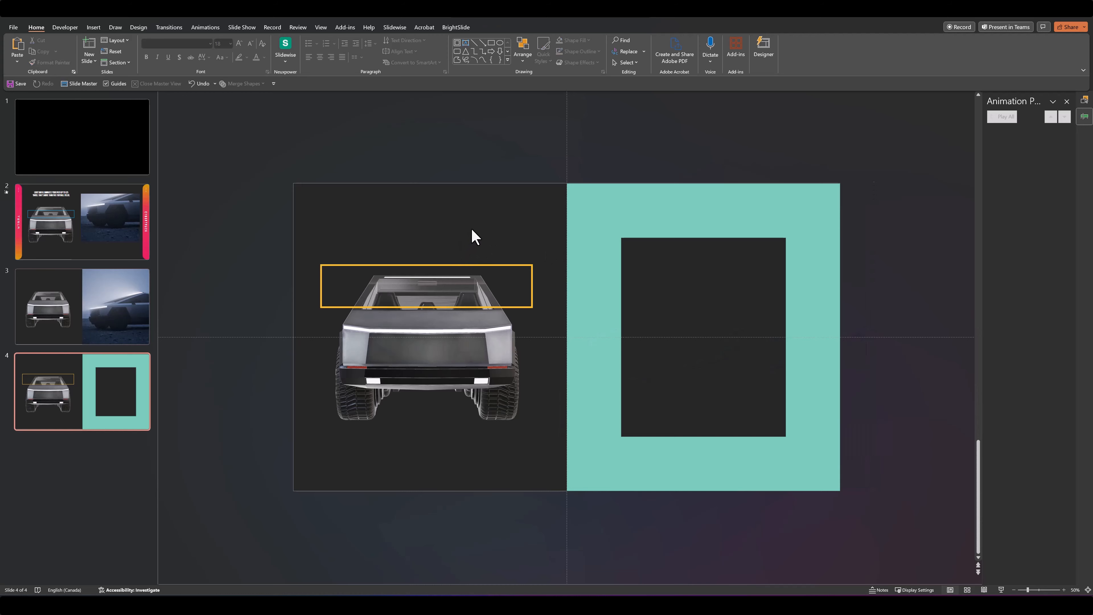
{"action": "key", "text": "ctrl+v"}
- Send the truck photo to the back and shift it up and right so the headlight shows through the frame's opening
{"action": "right_click", "coordinate": [635, 213]}
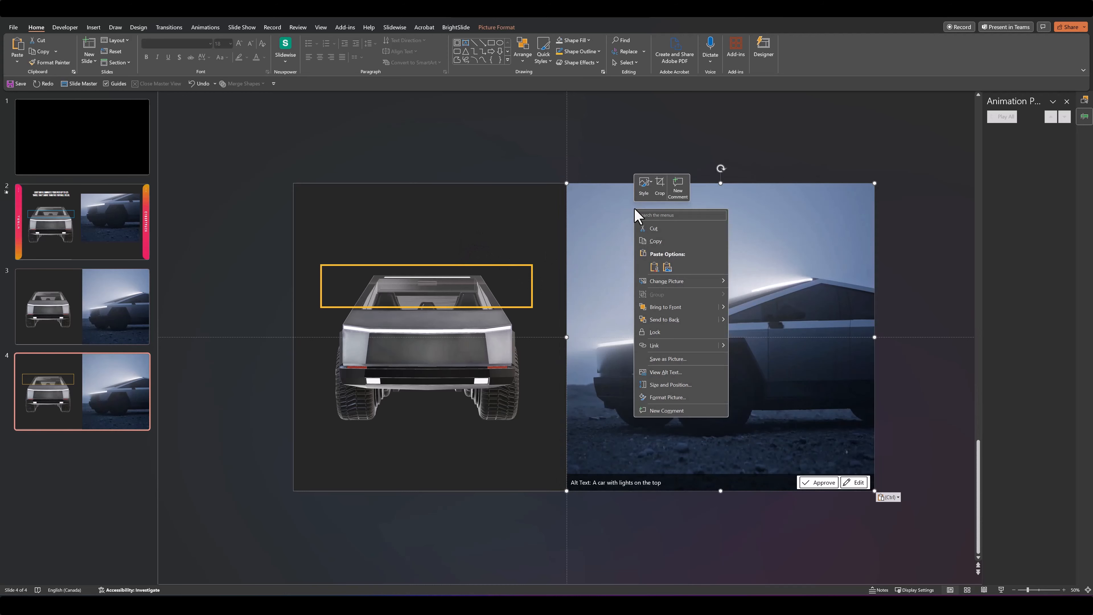
{"action": "left_click", "coordinate": [679, 320]}
{"action": "left_click_drag", "start_coordinate": [679, 324], "coordinate": [708, 306]}
{"action": "left_click", "coordinate": [780, 461]}
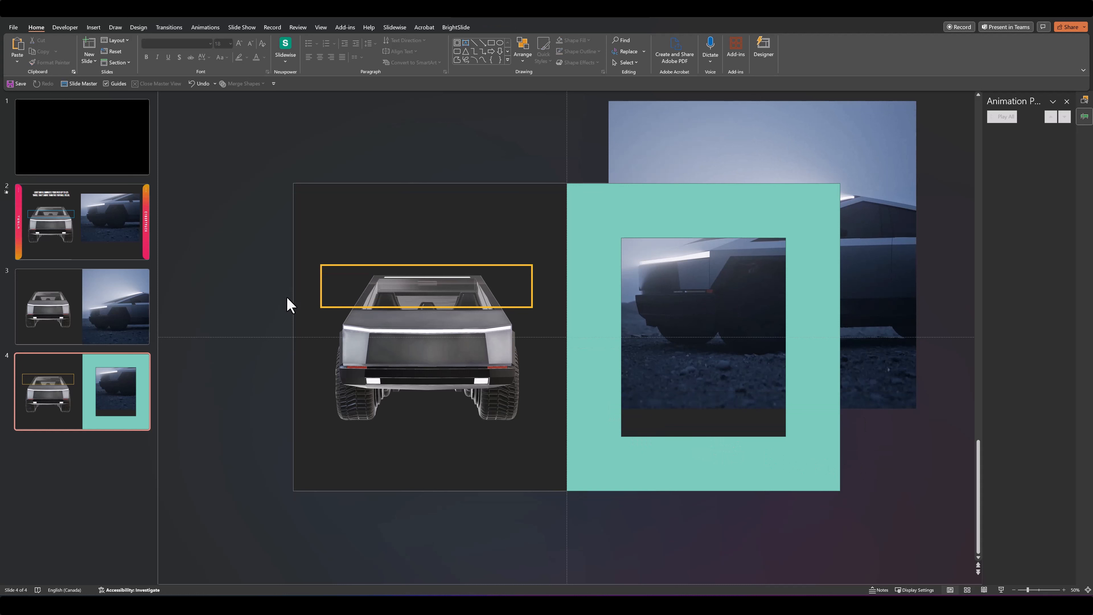
- Add a Stretch entrance animation lasting 0.75 seconds to the yellow rectangle
{"action": "left_click", "coordinate": [328, 266]}
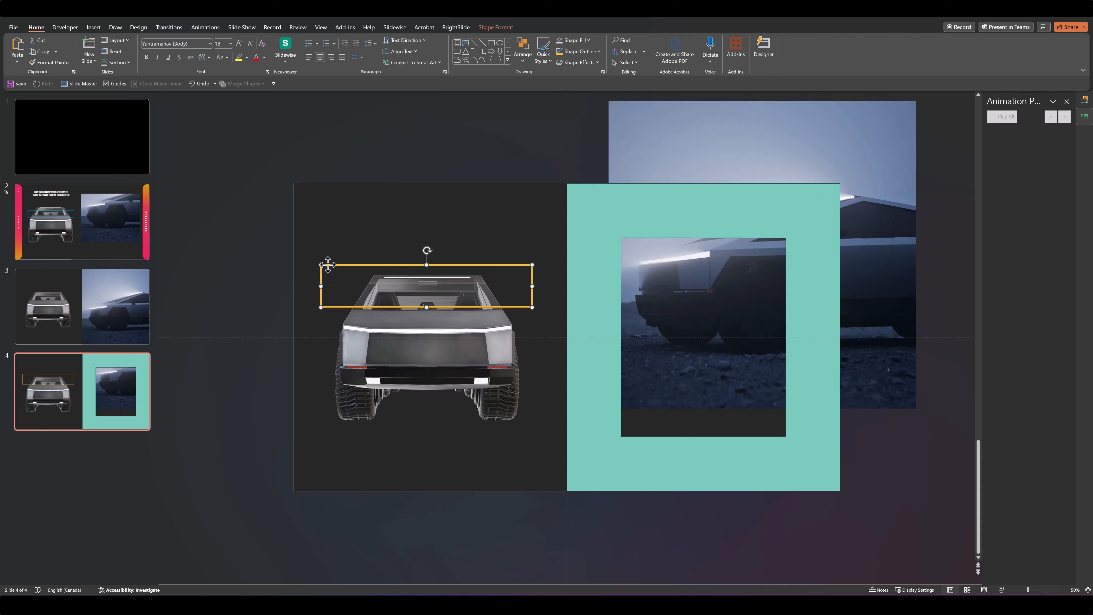
{"action": "left_click", "coordinate": [213, 28]}
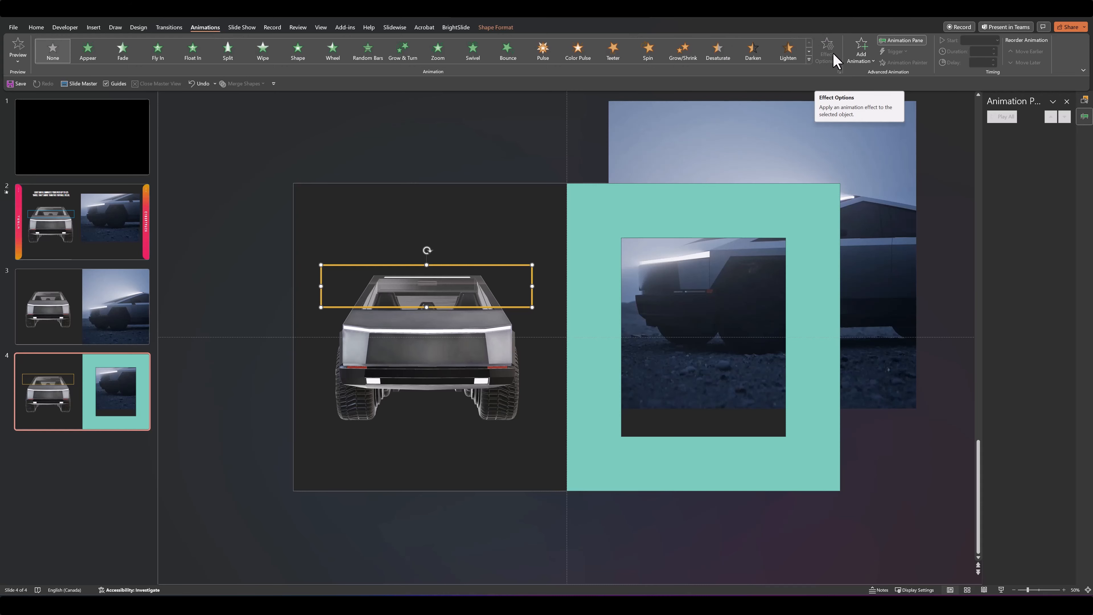
{"action": "left_click", "coordinate": [870, 67]}
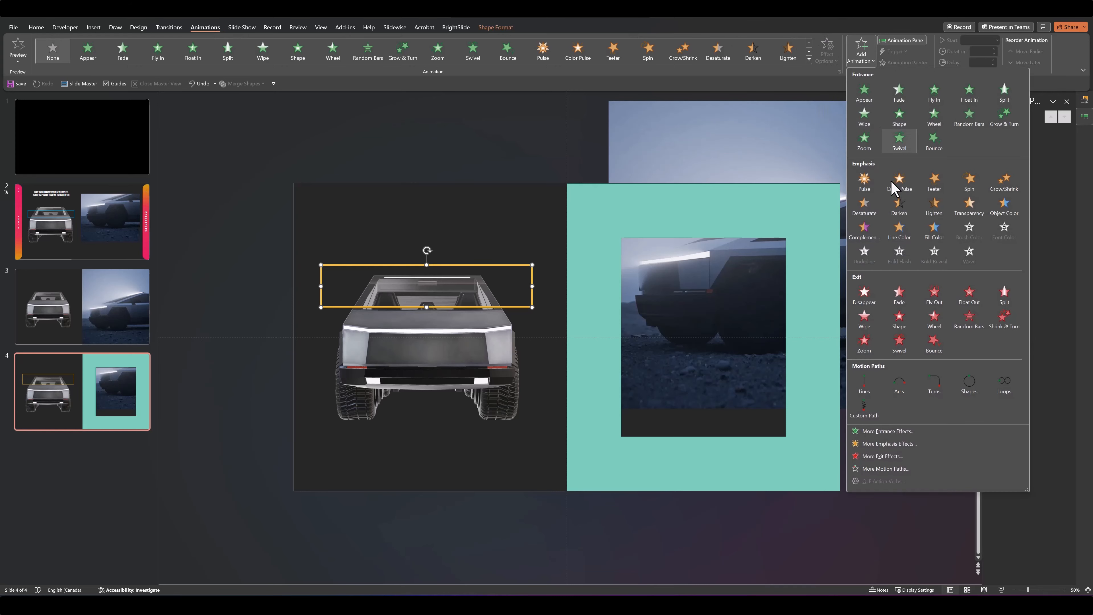
{"action": "left_click", "coordinate": [894, 432]}
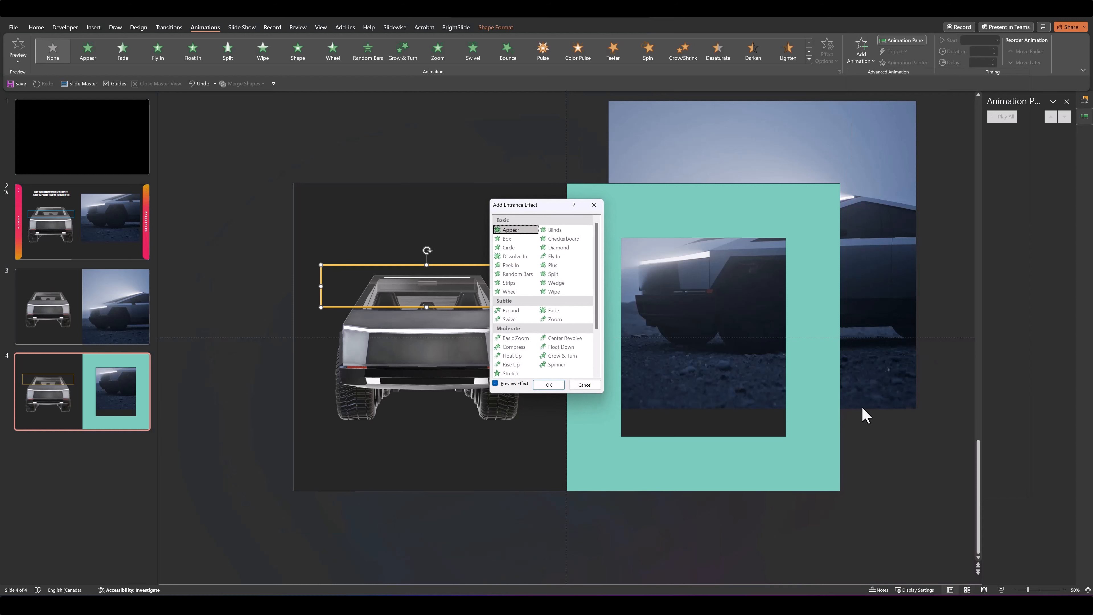
{"action": "left_click", "coordinate": [509, 374]}
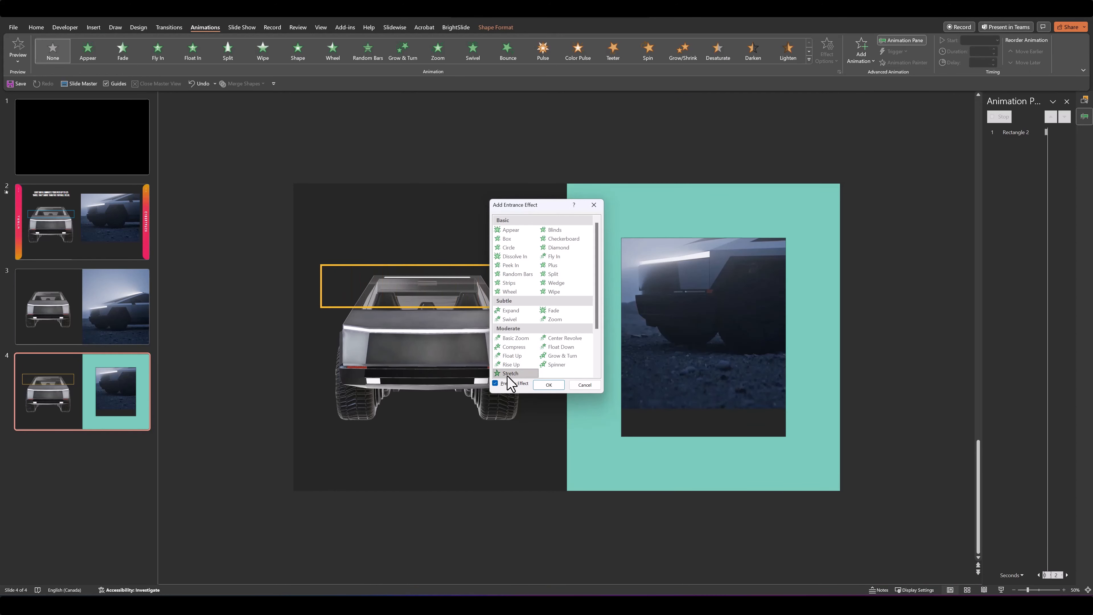
{"action": "left_click", "coordinate": [548, 384]}
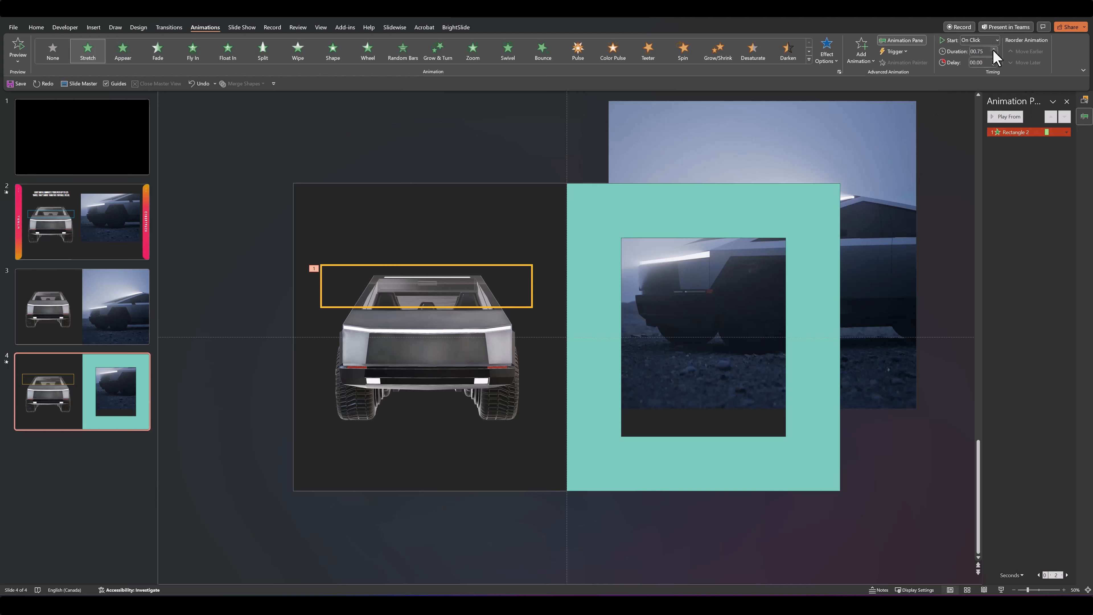
- Add a downward Lines motion path moving the rectangle over the headlight strip, delay it 0.25 seconds, and preview it
{"action": "left_click", "coordinate": [861, 58]}
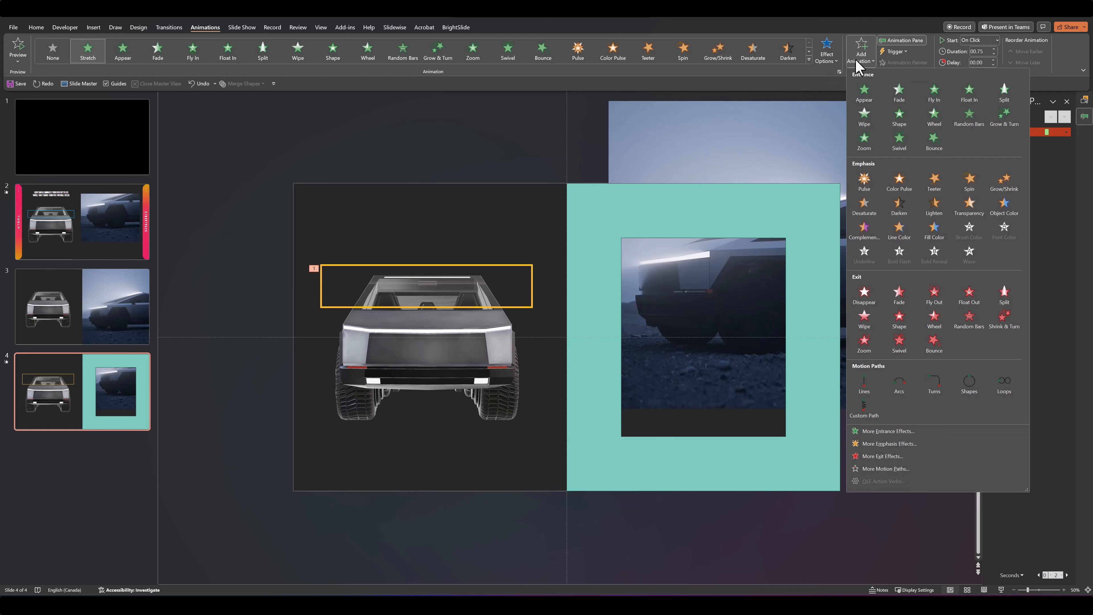
{"action": "left_click", "coordinate": [860, 389]}
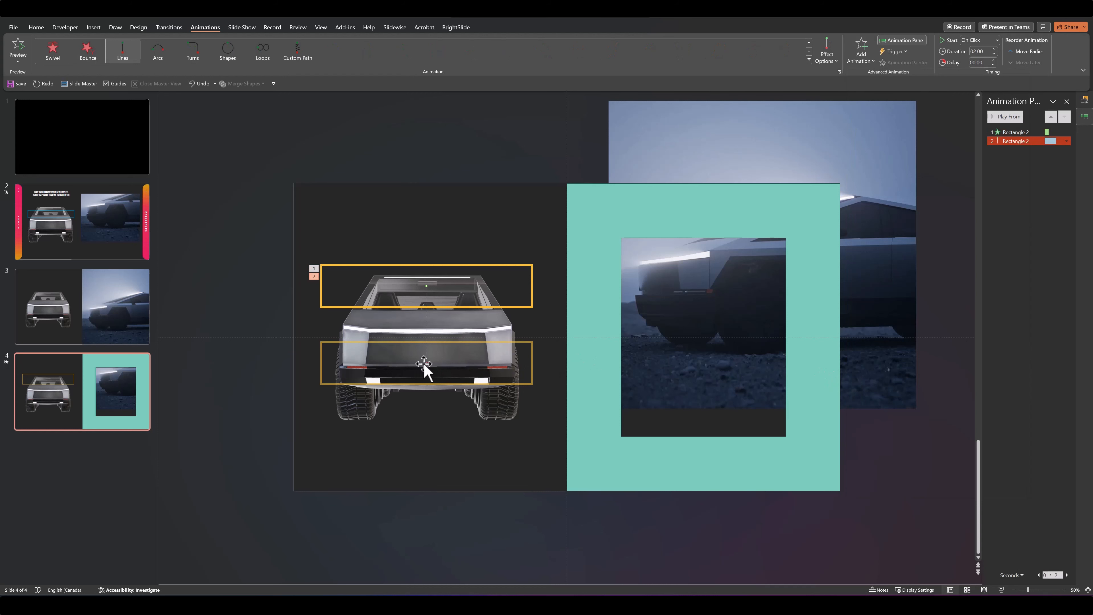
{"action": "left_click_drag", "start_coordinate": [425, 363], "coordinate": [426, 333]}
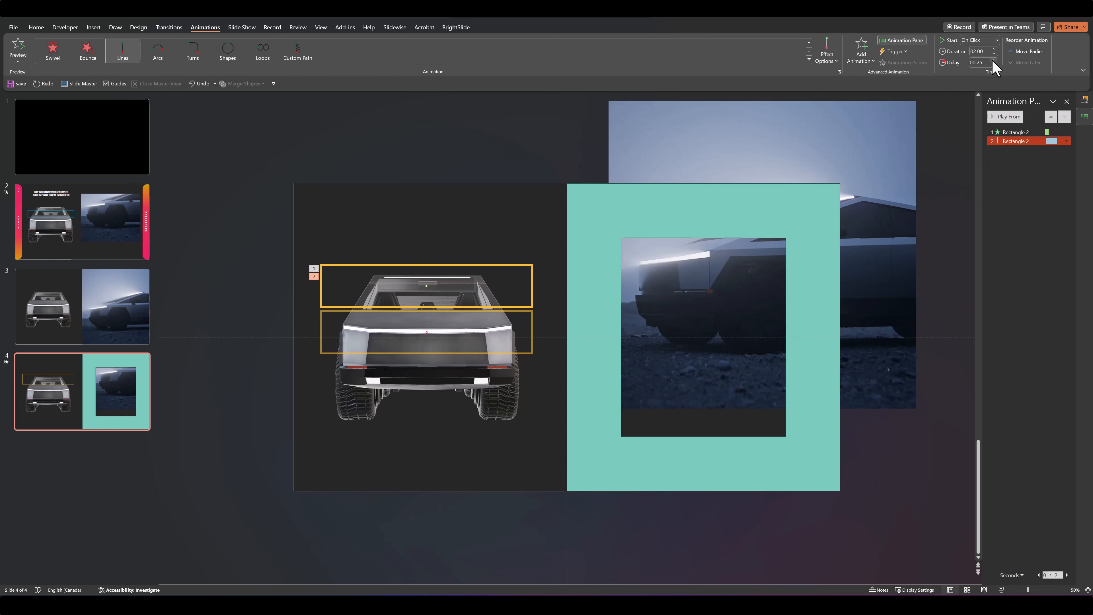
{"action": "left_click", "coordinate": [939, 131]}
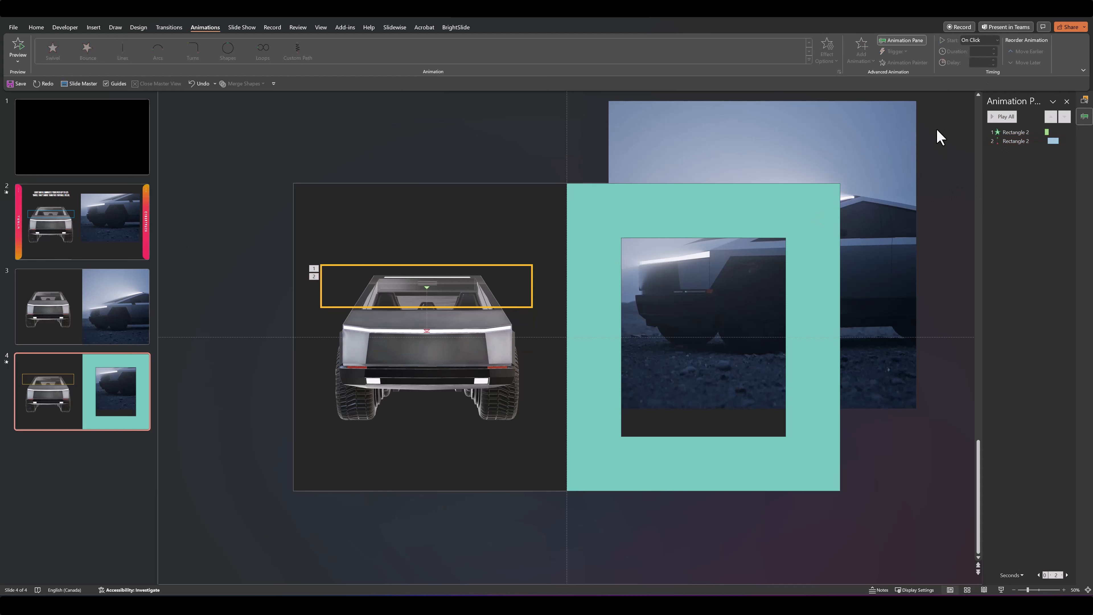
{"action": "left_click", "coordinate": [995, 120]}
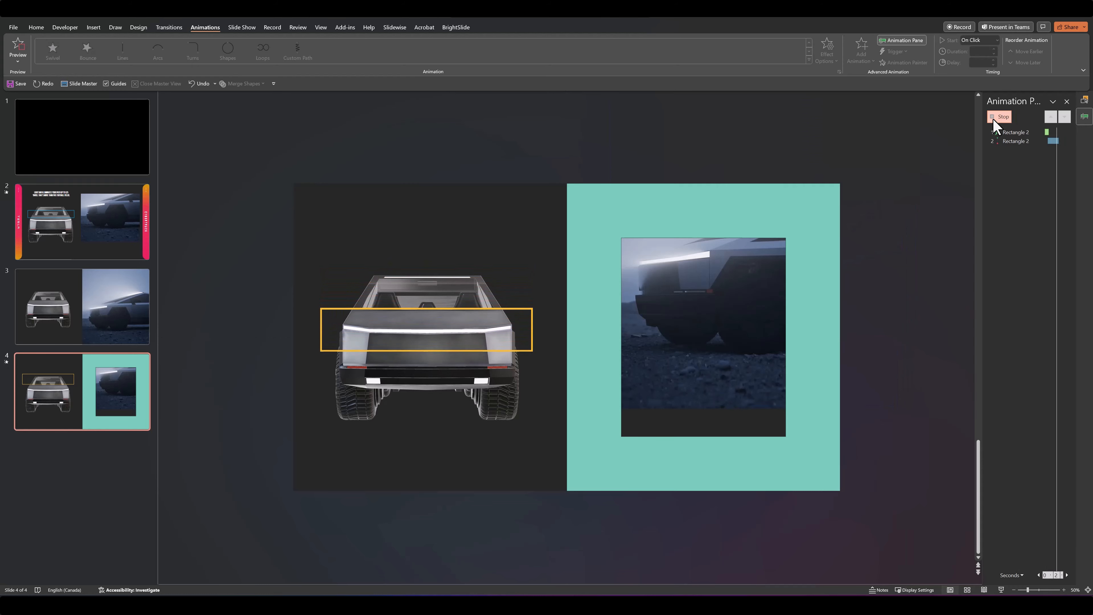
{"action": "left_click", "coordinate": [998, 141]}
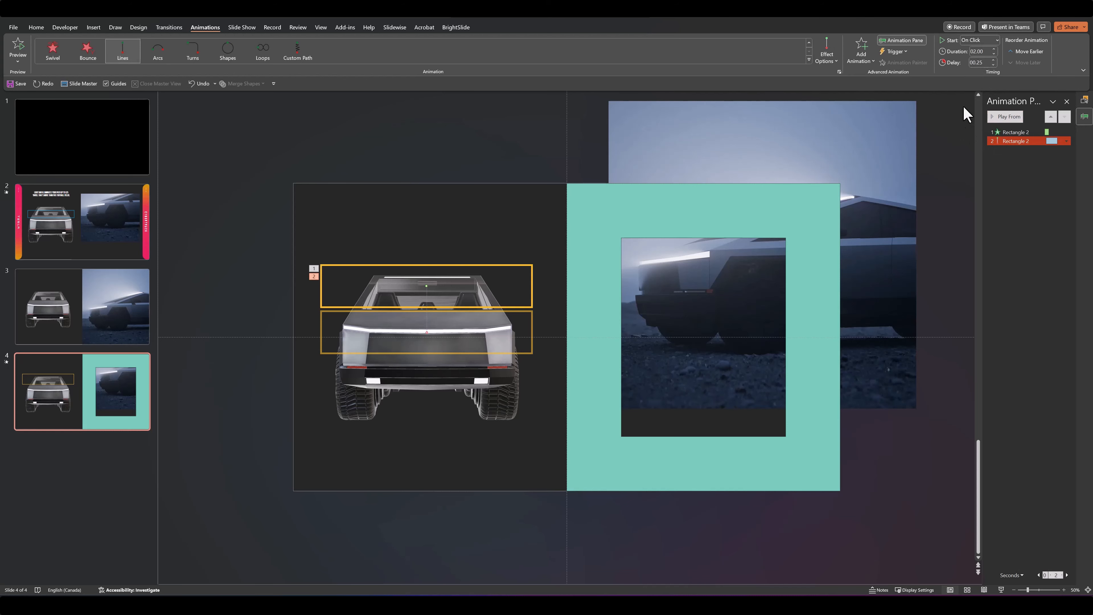
{"action": "left_click", "coordinate": [955, 128]}
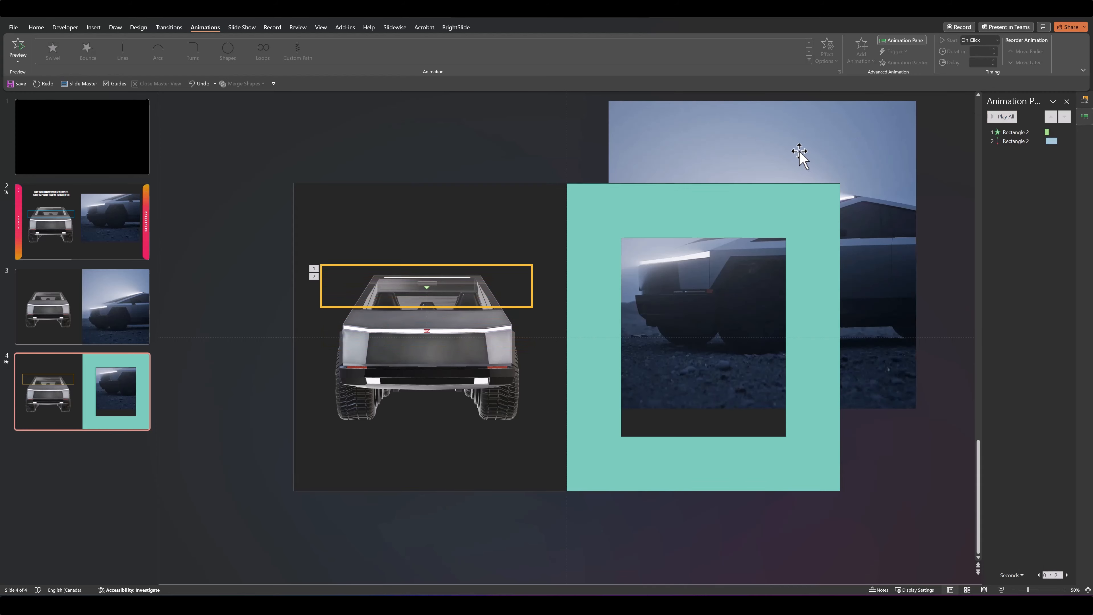
- Give the side-view truck photo a Fade entrance and set both rectangle animations to start With Previous
{"action": "left_click", "coordinate": [754, 162]}
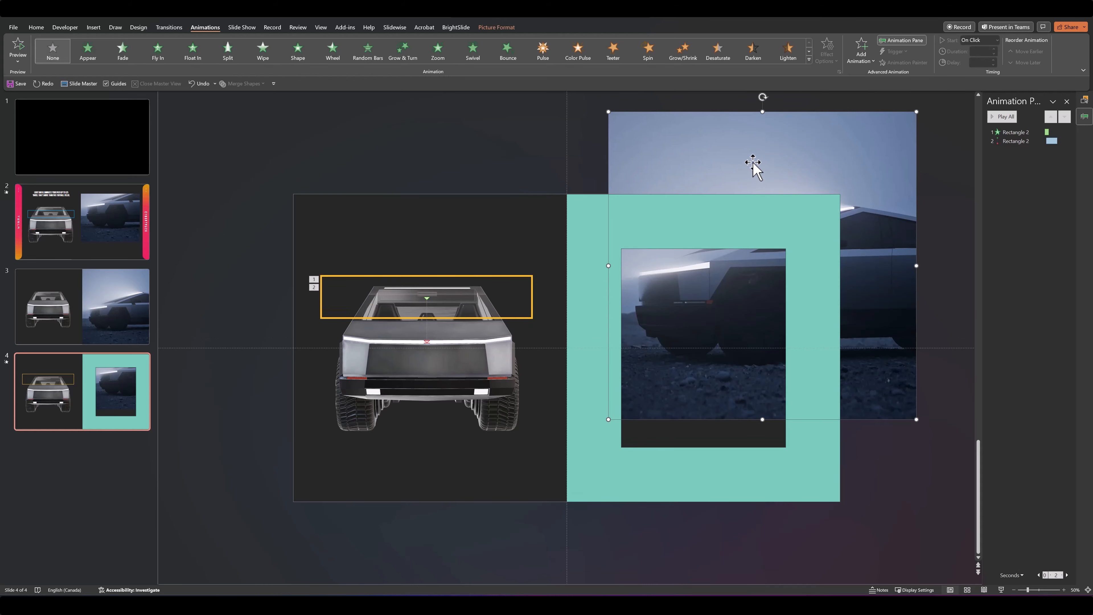
{"action": "left_click", "coordinate": [126, 57]}
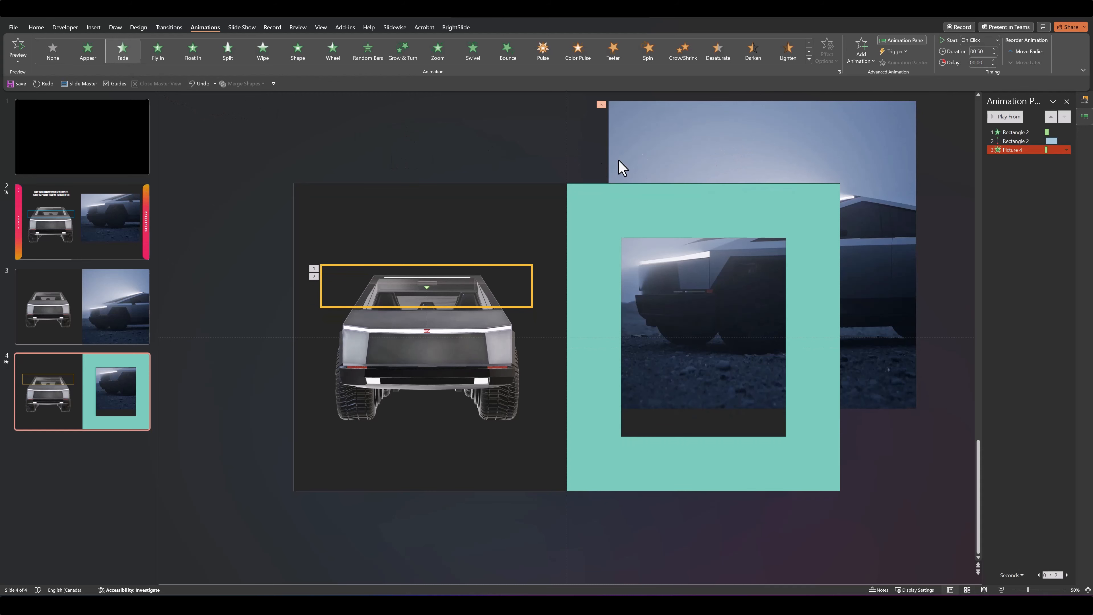
{"action": "left_click", "coordinate": [1007, 135]}
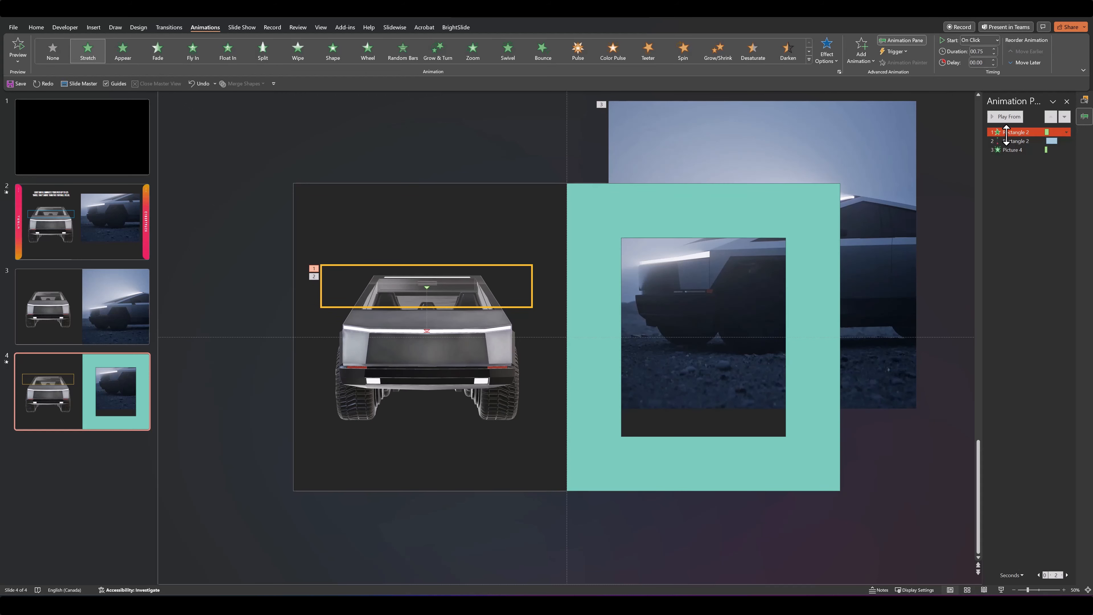
{"action": "left_click", "coordinate": [1007, 141], "text": "shift"}
{"action": "right_click", "coordinate": [995, 144]}
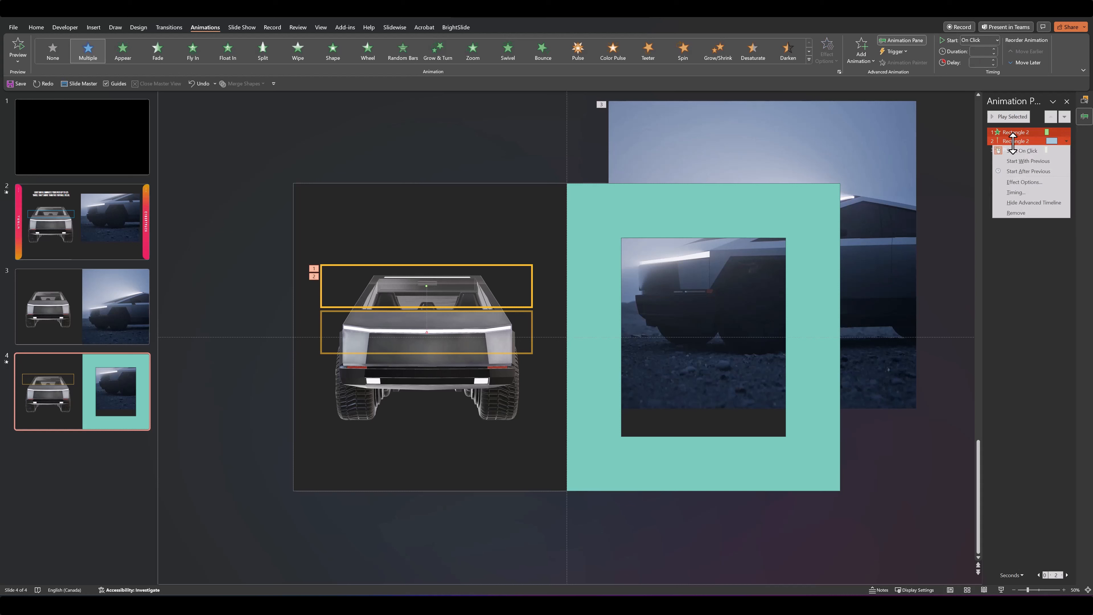
{"action": "left_click", "coordinate": [1019, 161]}
- Slightly delay the rectangle's motion path and start the photo's Fade With Previous with a 1.25-second delay
{"action": "left_click", "coordinate": [1016, 141]}
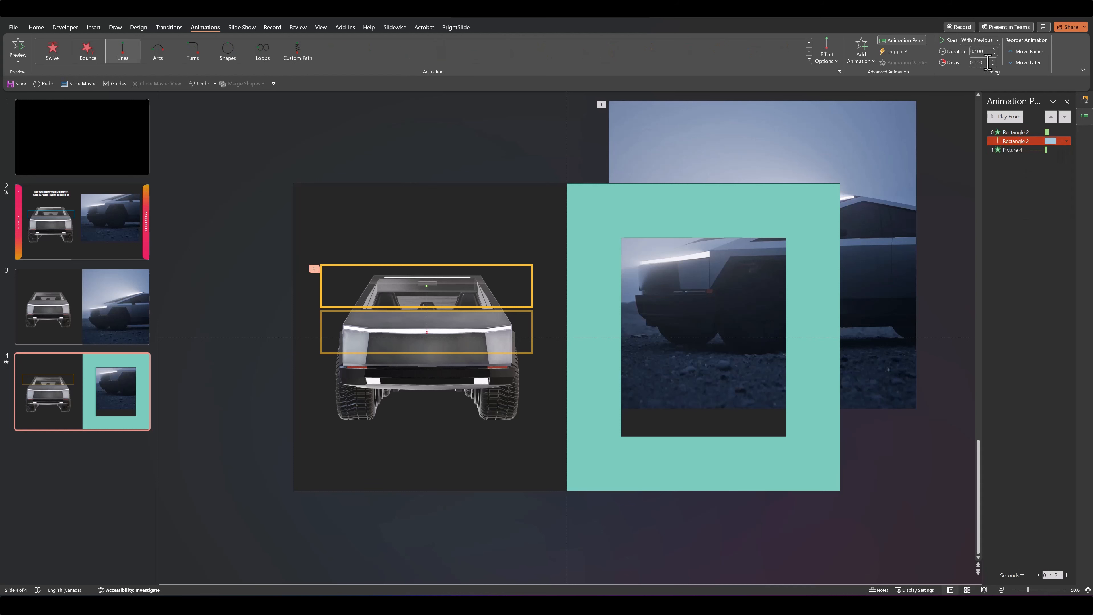
{"action": "left_click", "coordinate": [1012, 150]}
{"action": "right_click", "coordinate": [1011, 151]}
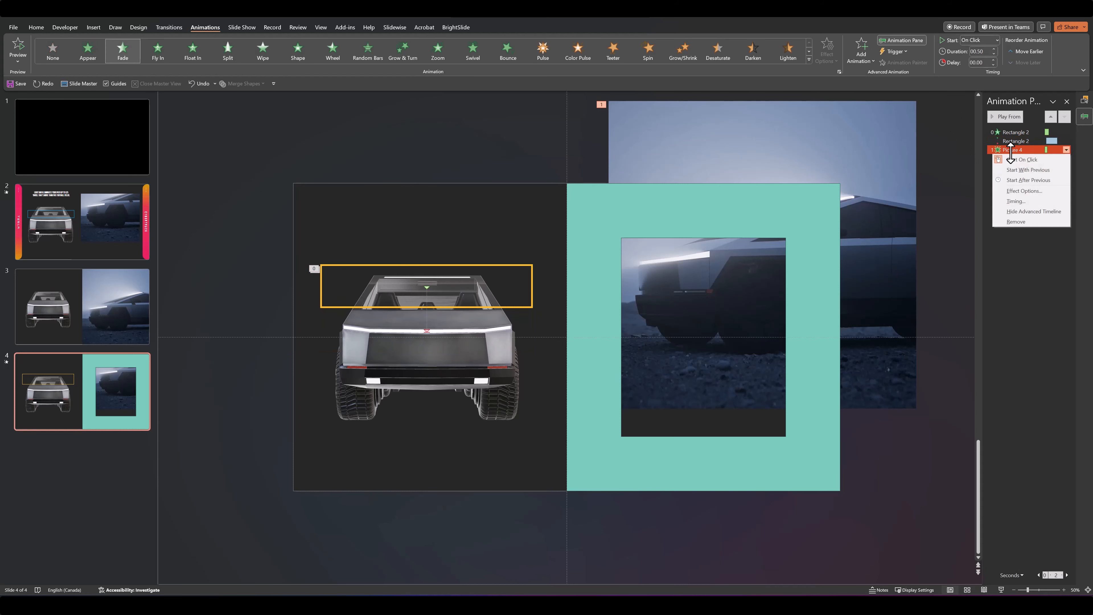
{"action": "left_click", "coordinate": [1022, 170]}
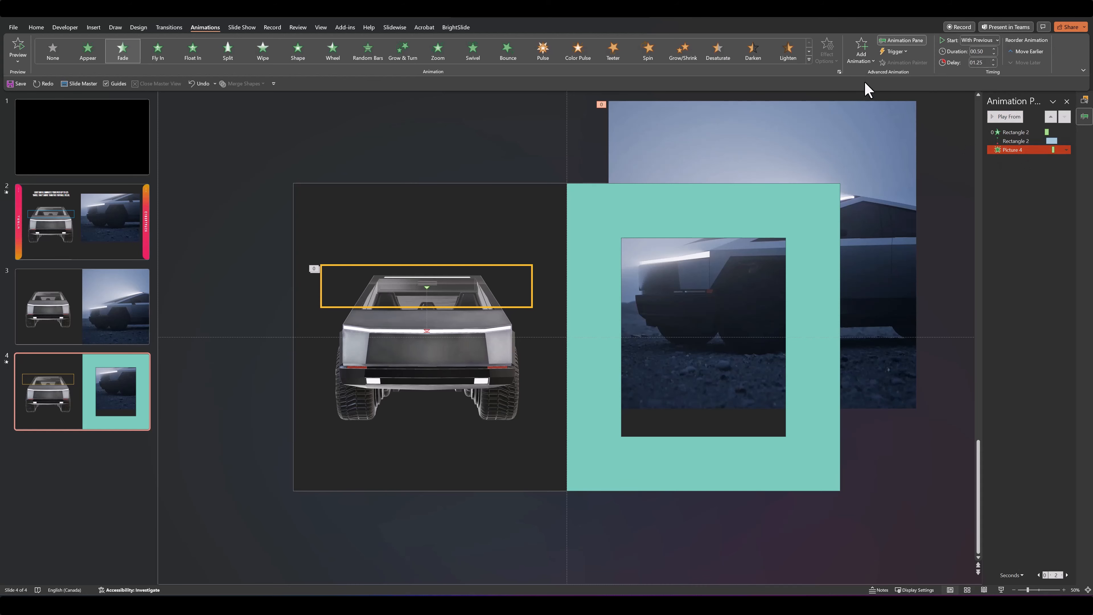
- Add a shortened downward Lines motion path to the truck photo, starting With Previous with a 1.25-second delay, and preview the animations
{"action": "left_click", "coordinate": [863, 56]}
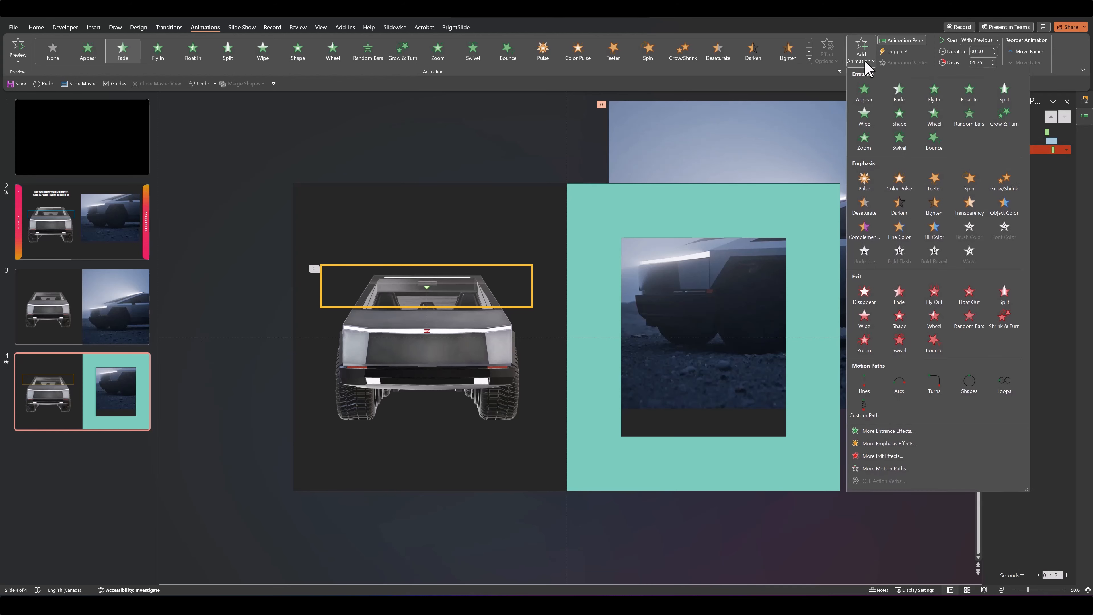
{"action": "left_click", "coordinate": [864, 385]}
{"action": "right_click", "coordinate": [1016, 160]}
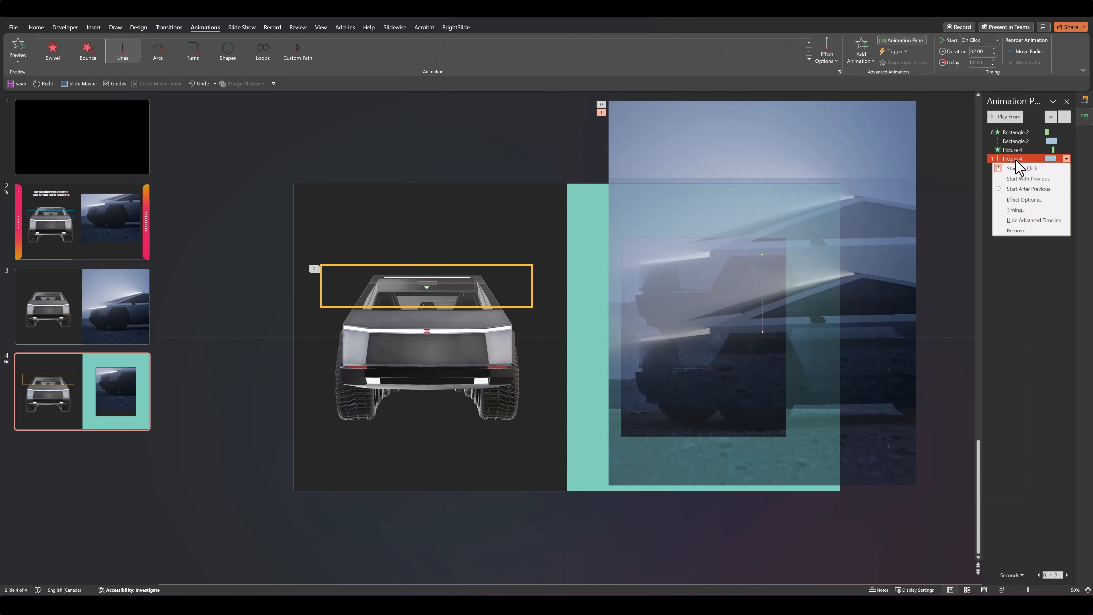
{"action": "left_click", "coordinate": [1027, 187]}
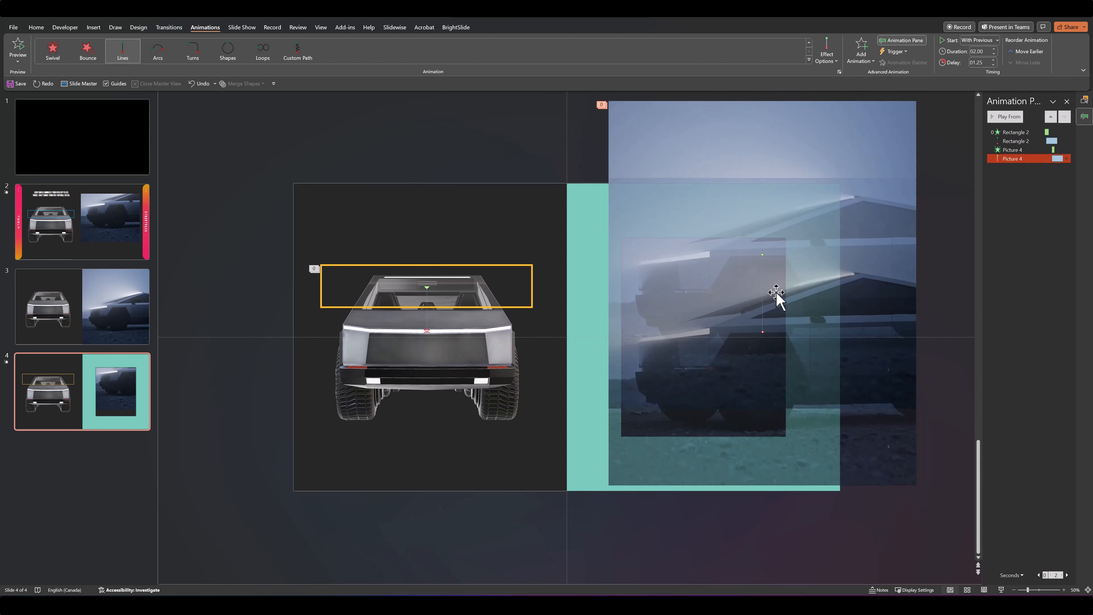
{"action": "left_click_drag", "start_coordinate": [762, 332], "coordinate": [762, 317]}
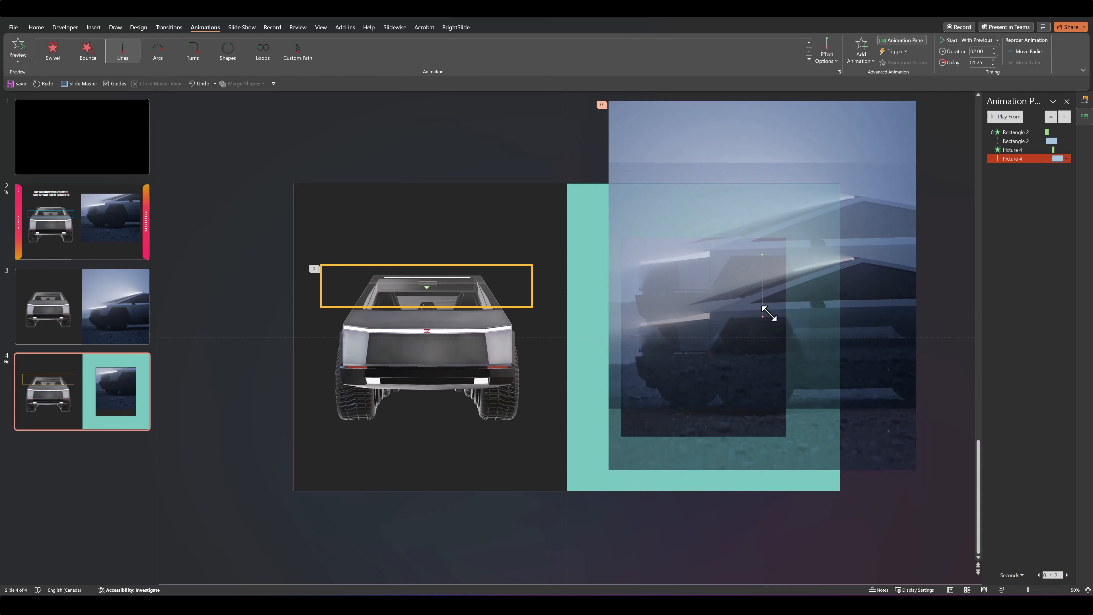
{"action": "left_click", "coordinate": [940, 223]}
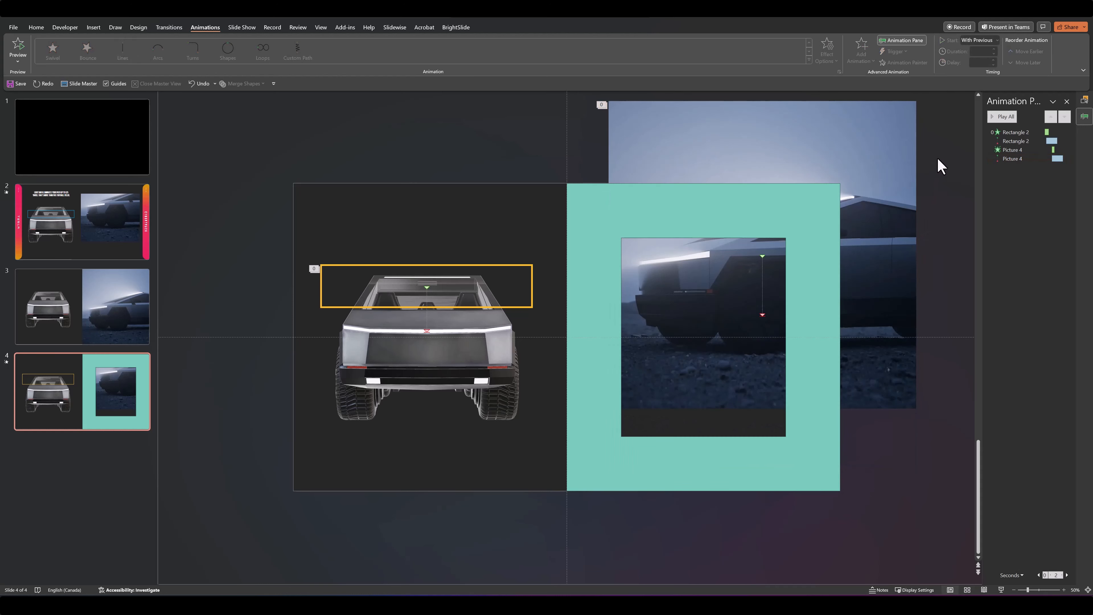
{"action": "left_click", "coordinate": [993, 117]}
- Blend the frame into the slide with a dark background-coloured fill and no outline, and play the slide to check it
{"action": "left_click", "coordinate": [597, 209]}
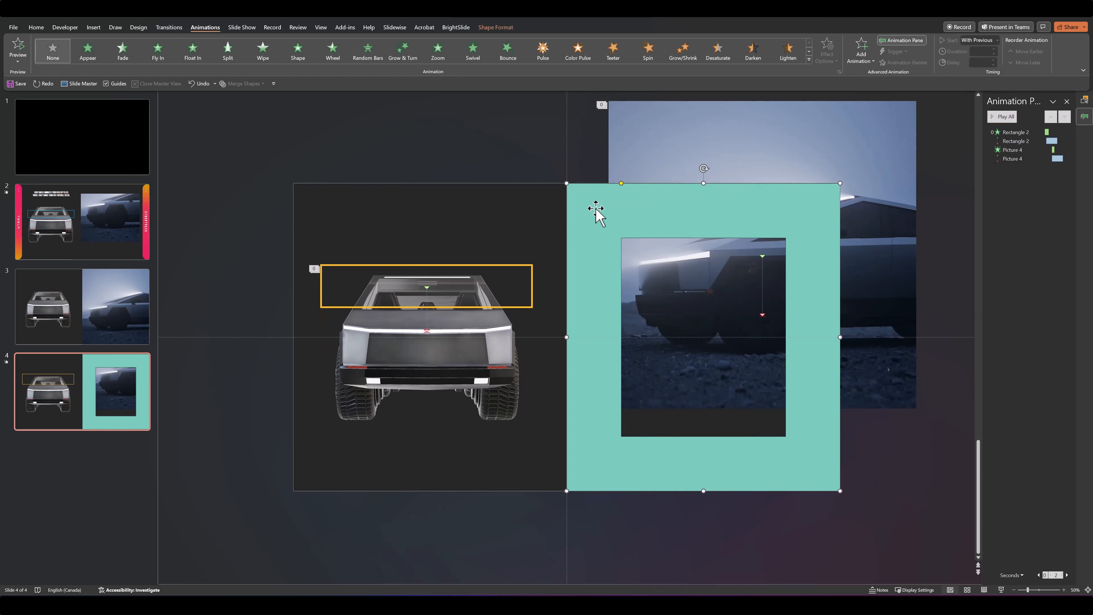
{"action": "left_click", "coordinate": [36, 27]}
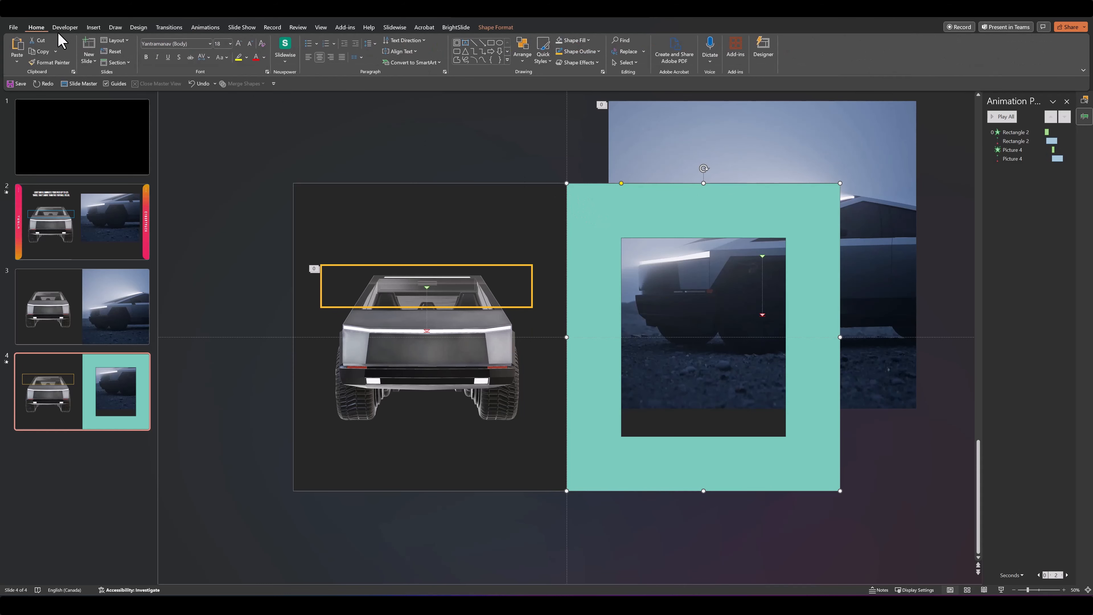
{"action": "left_click", "coordinate": [574, 41]}
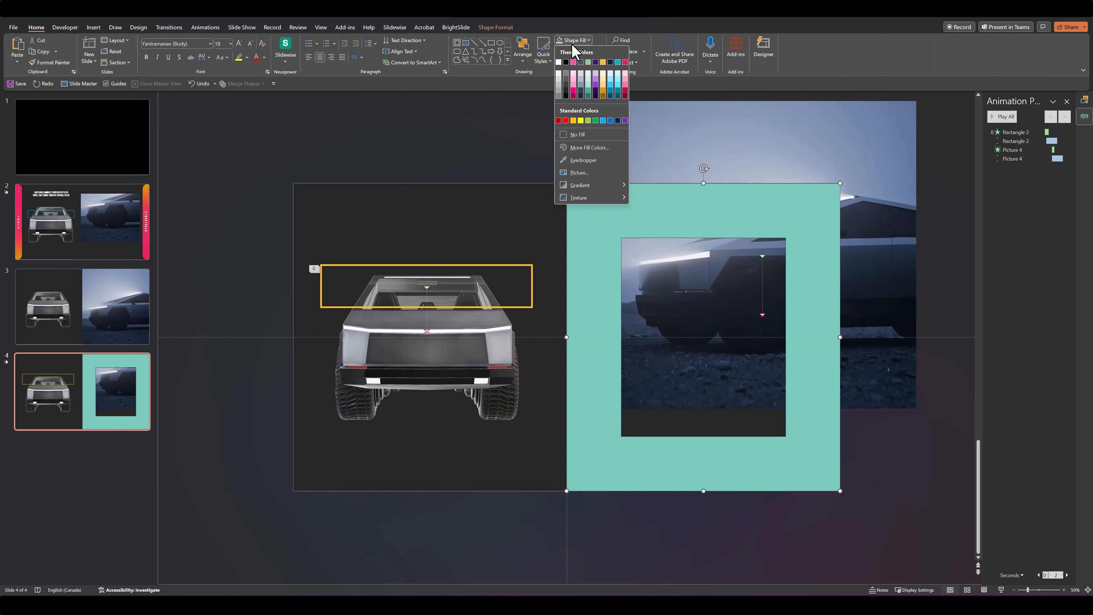
{"action": "left_click", "coordinate": [566, 96]}
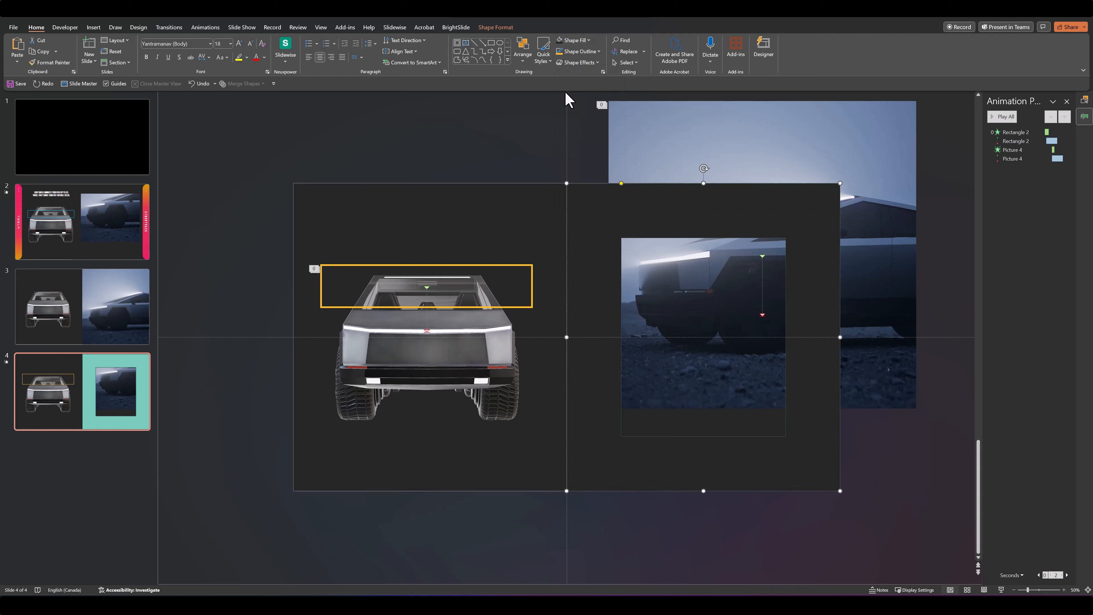
{"action": "left_click", "coordinate": [570, 51]}
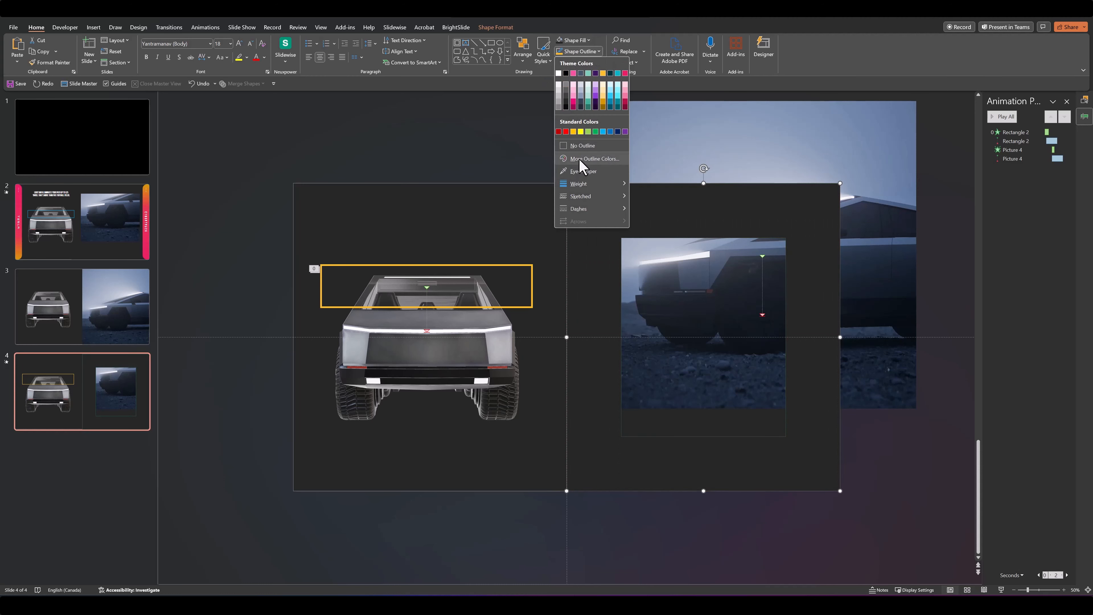
{"action": "left_click", "coordinate": [582, 147]}
{"action": "left_click", "coordinate": [484, 168]}
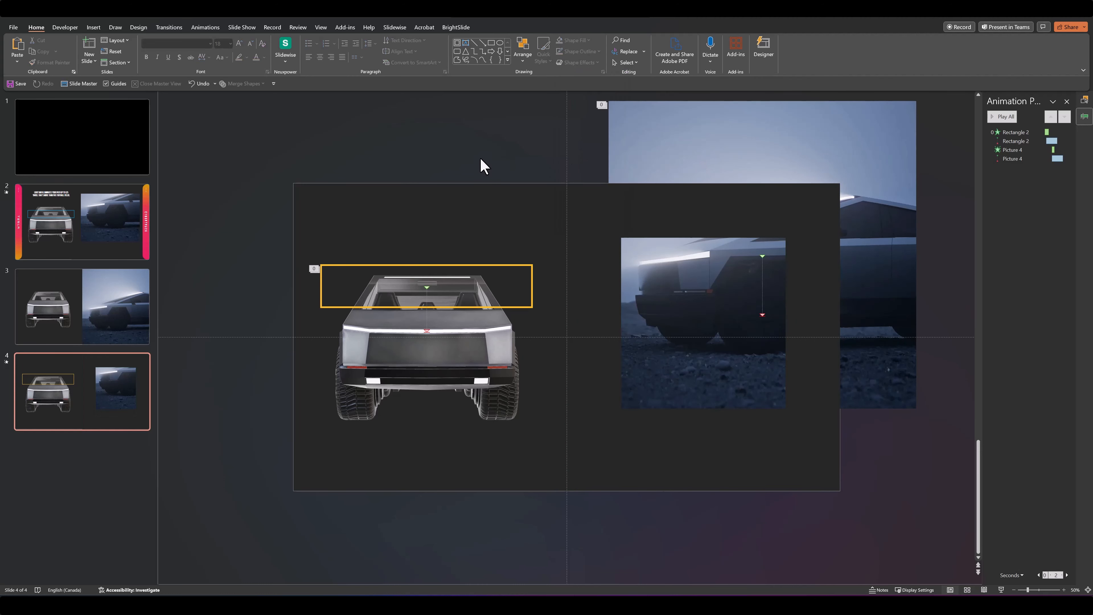
{"action": "left_click", "coordinate": [1001, 589]}
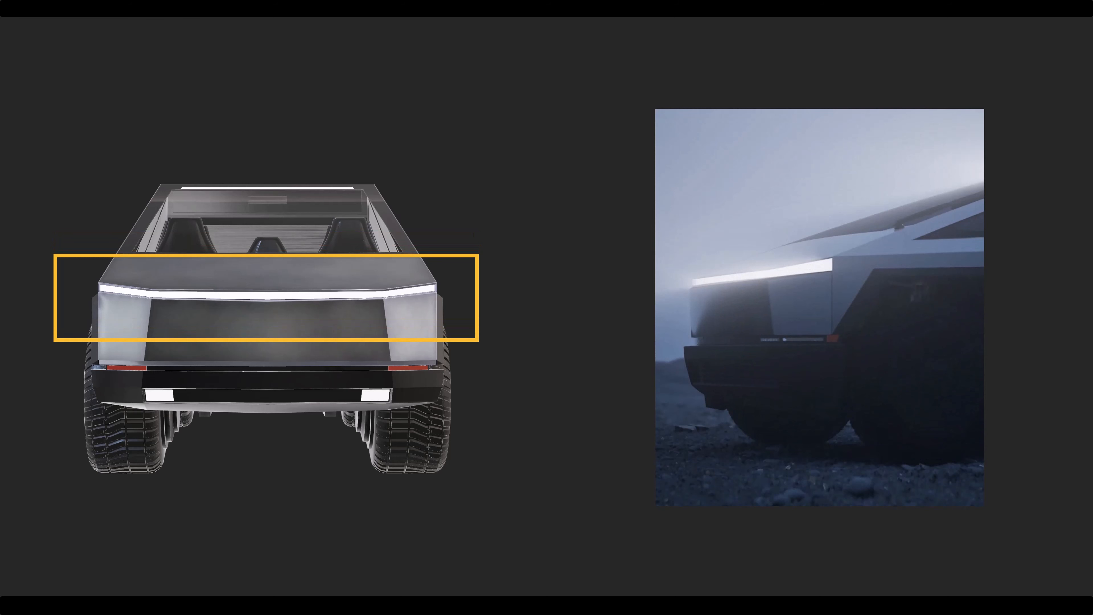
{"action": "key", "text": "Escape"}
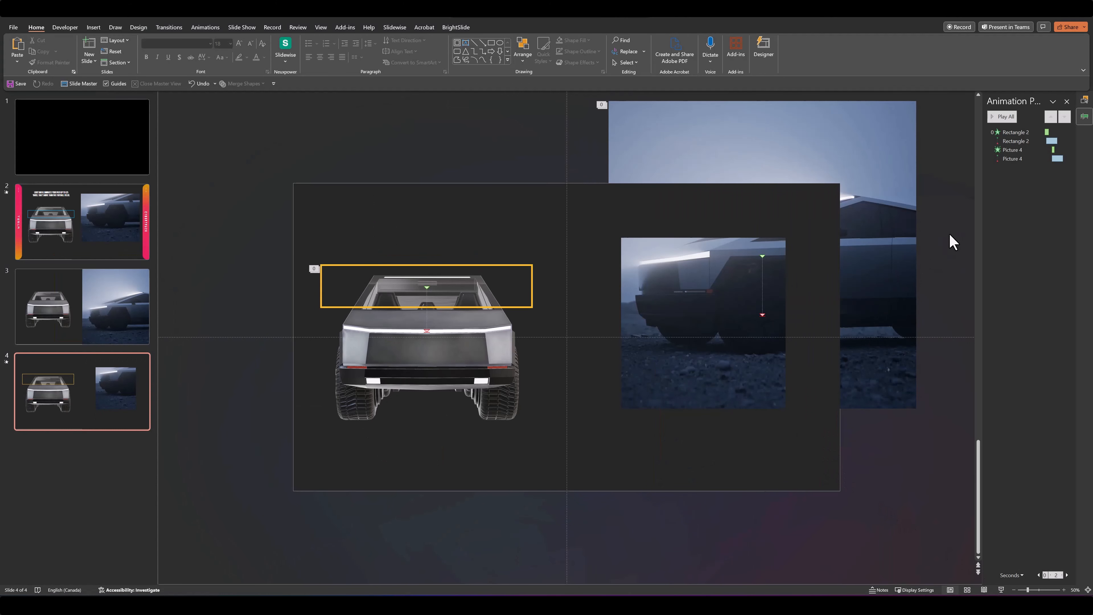
- Shorten the duration of the rectangle's and truck photo's motion paths together, and preview the slide's animations
{"action": "left_click", "coordinate": [1012, 159]}
{"action": "left_click", "coordinate": [1014, 141]}
{"action": "left_click", "coordinate": [1015, 158], "text": "ctrl"}
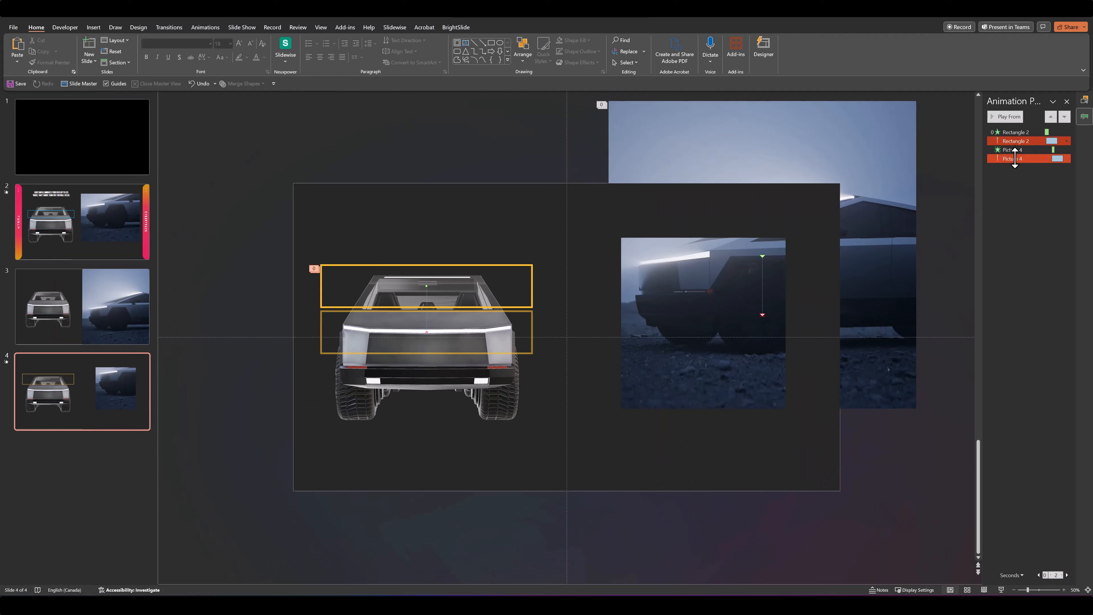
{"action": "left_click", "coordinate": [210, 29]}
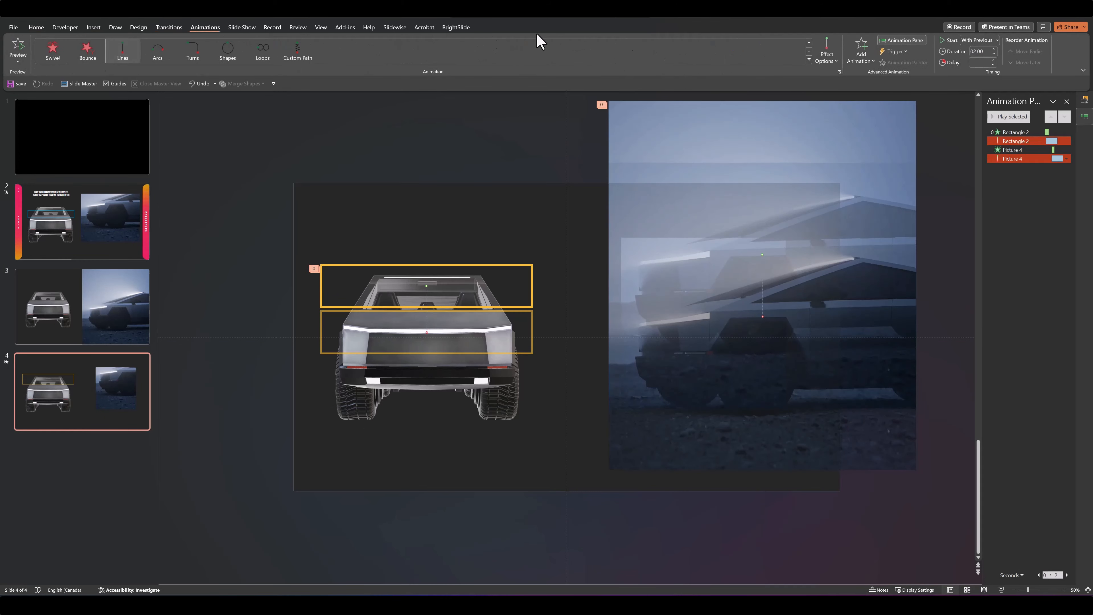
{"action": "left_click", "coordinate": [994, 54]}
{"action": "left_click", "coordinate": [972, 127]}
{"action": "left_click", "coordinate": [1000, 115]}
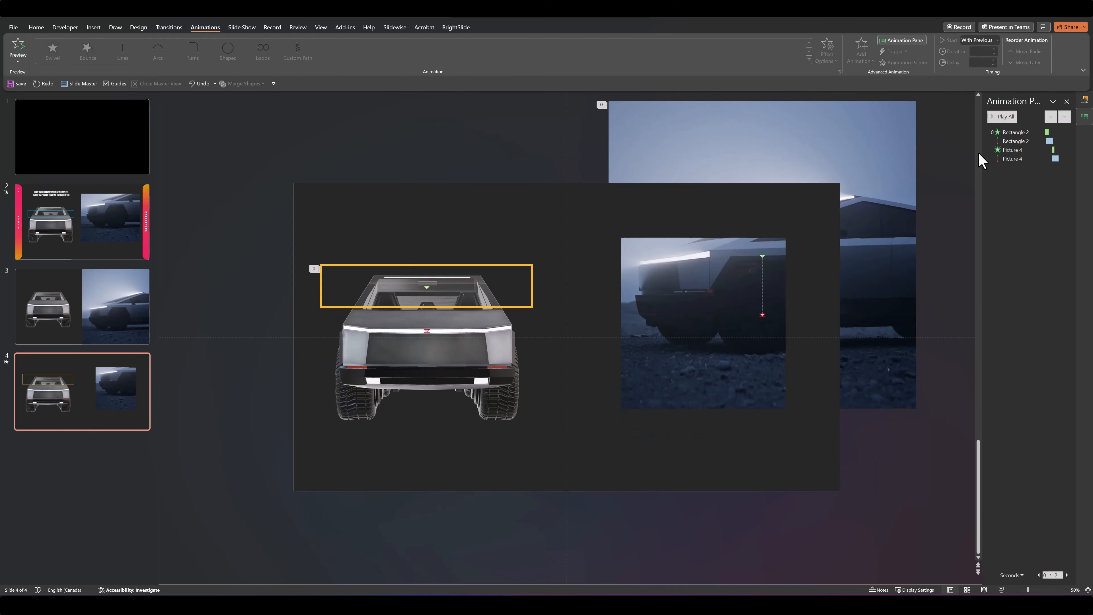
- Reduce the delay of the truck photo's Fade and motion path together to below 1 second, and preview the animations
{"action": "left_click", "coordinate": [1002, 150]}
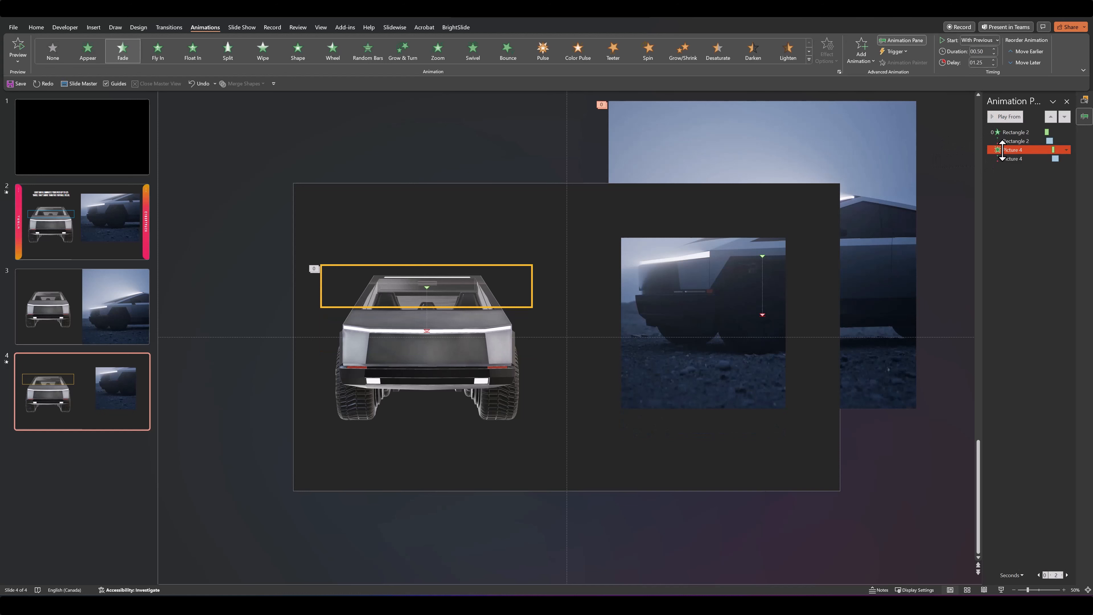
{"action": "left_click", "coordinate": [1004, 159], "text": "shift"}
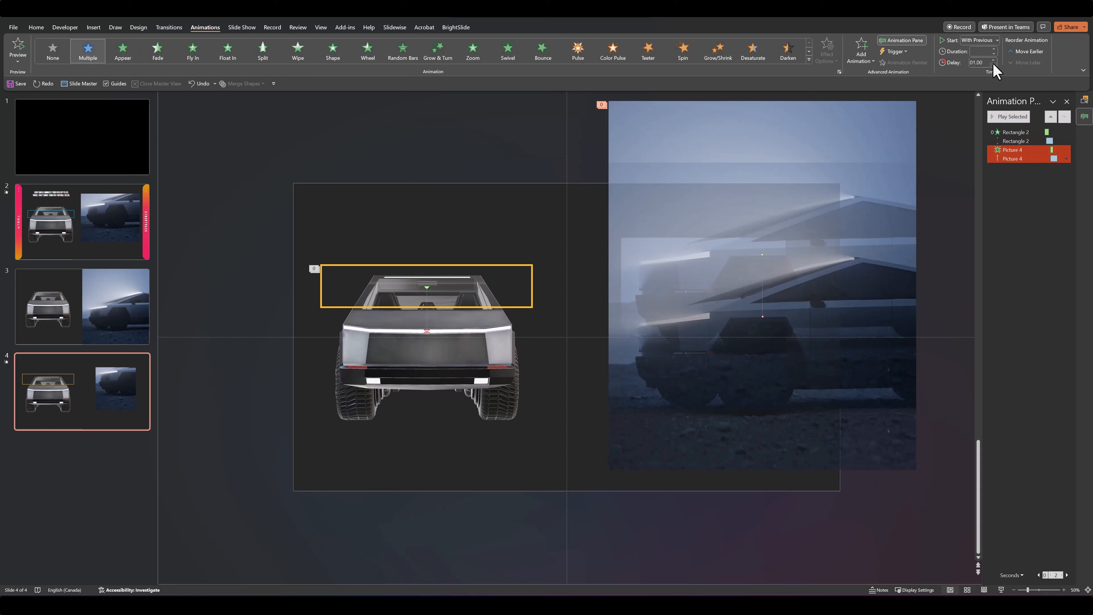
{"action": "left_click", "coordinate": [945, 138]}
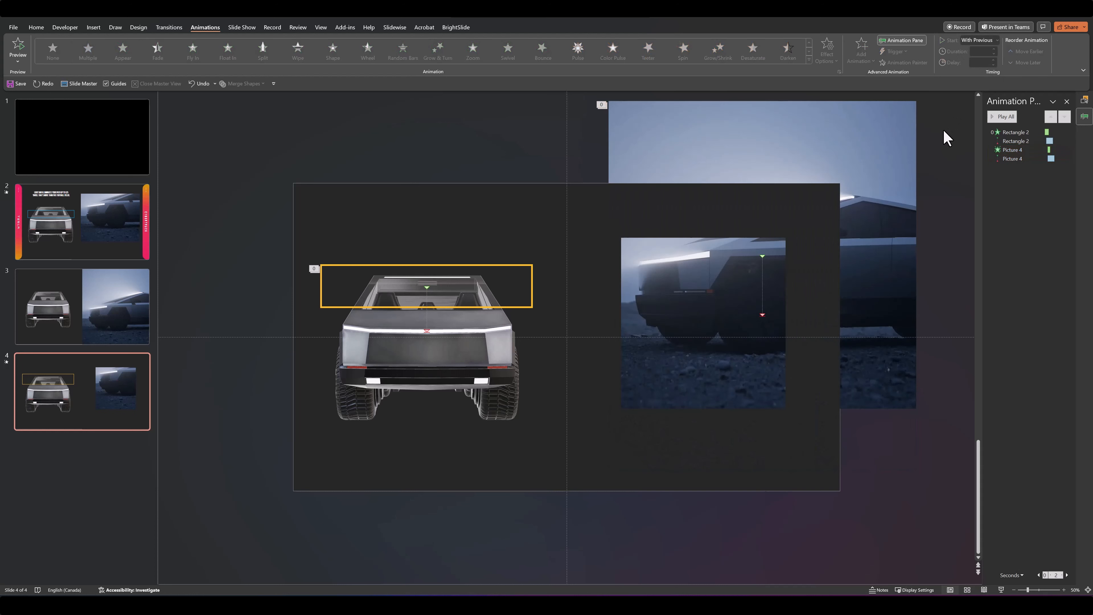
{"action": "left_click", "coordinate": [1031, 149]}
{"action": "left_click", "coordinate": [1003, 116]}
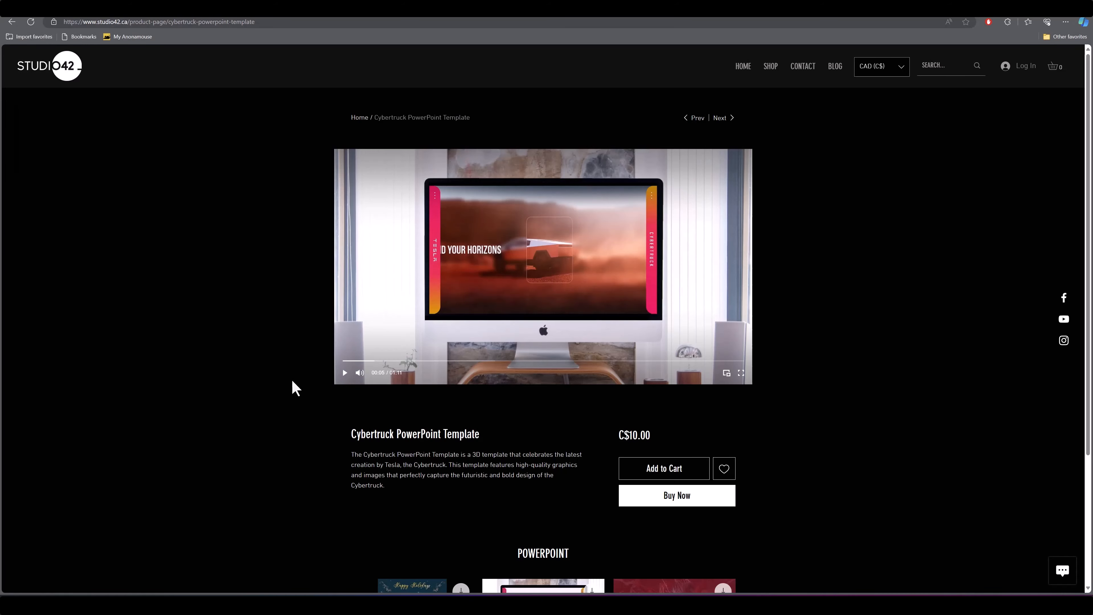
- Play part of the preview video on the Studio42 Cybertruck PowerPoint Template page in the browser, and pause it
{"action": "left_click", "coordinate": [345, 372]}
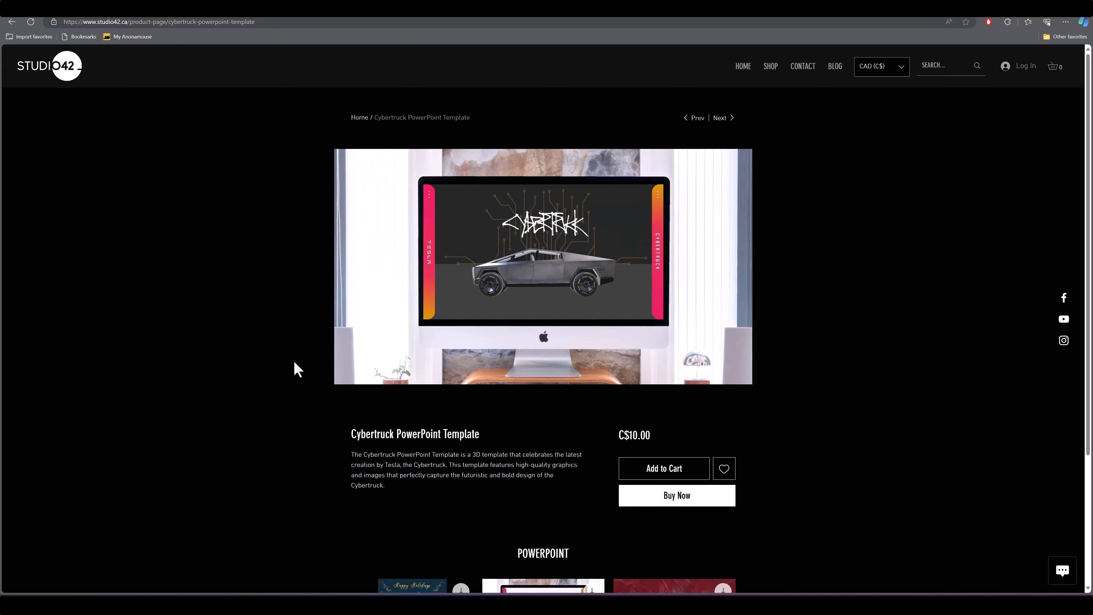
{"action": "left_click", "coordinate": [345, 373]}
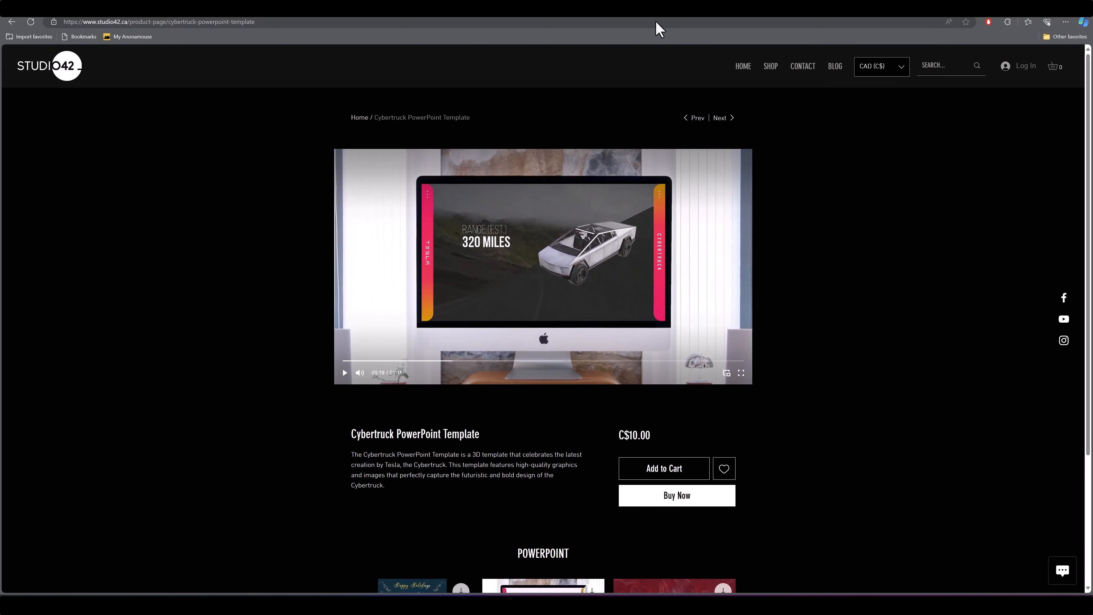